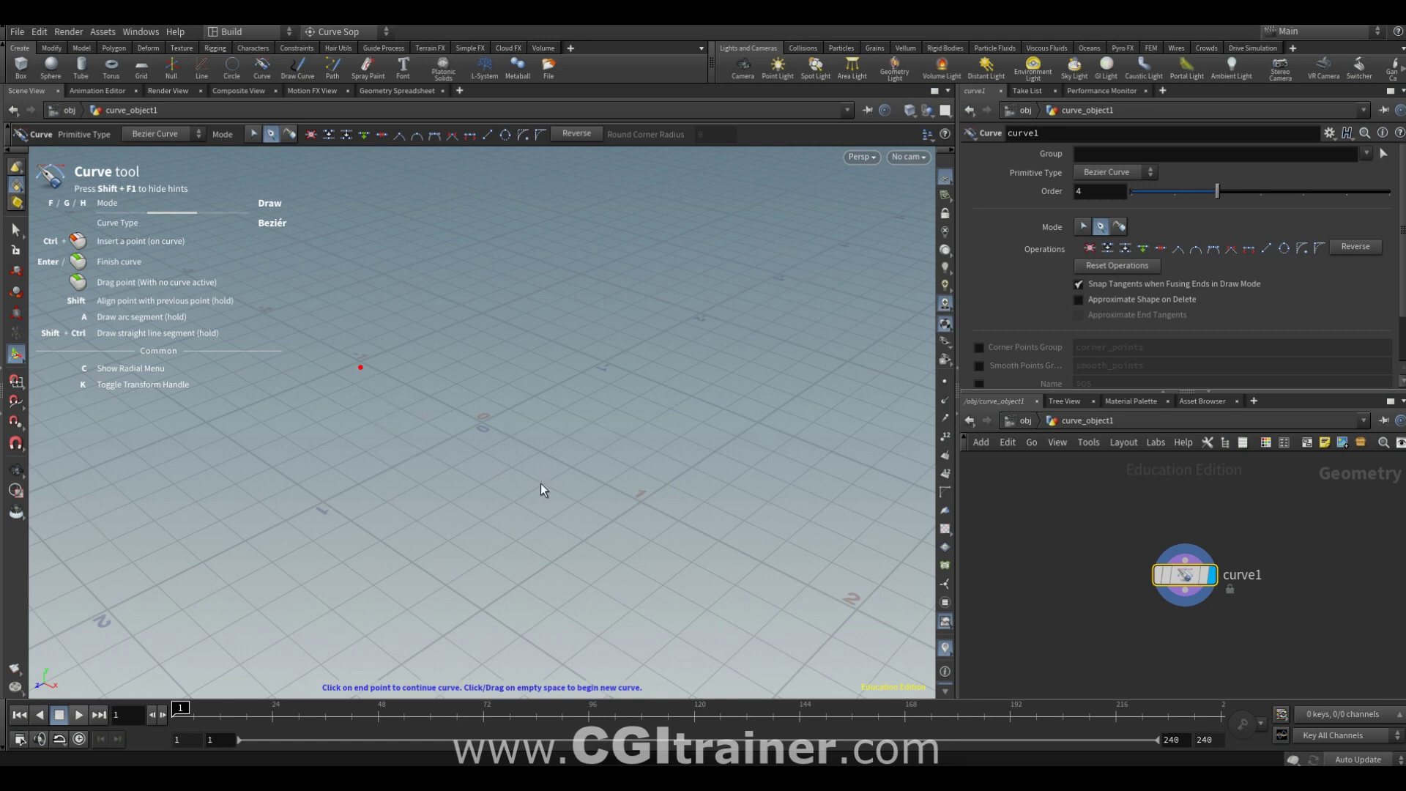
# Step: Replace the reference grid with the construction plane and centre the plane around the world Y axis
pyautogui.click(945, 177)
pyautogui.click(947, 197)
pyautogui.rightClick(948, 200)
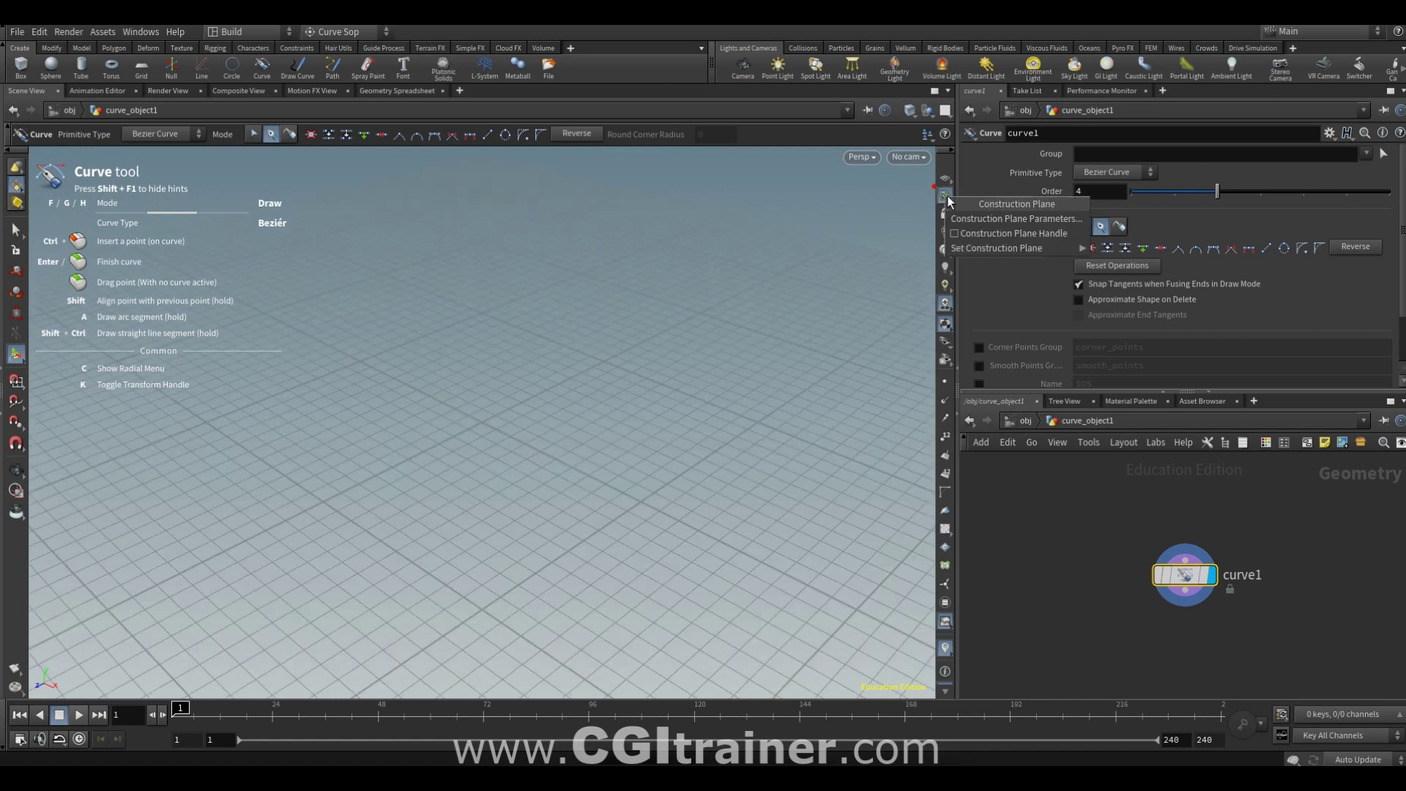
pyautogui.moveTo(974, 249)
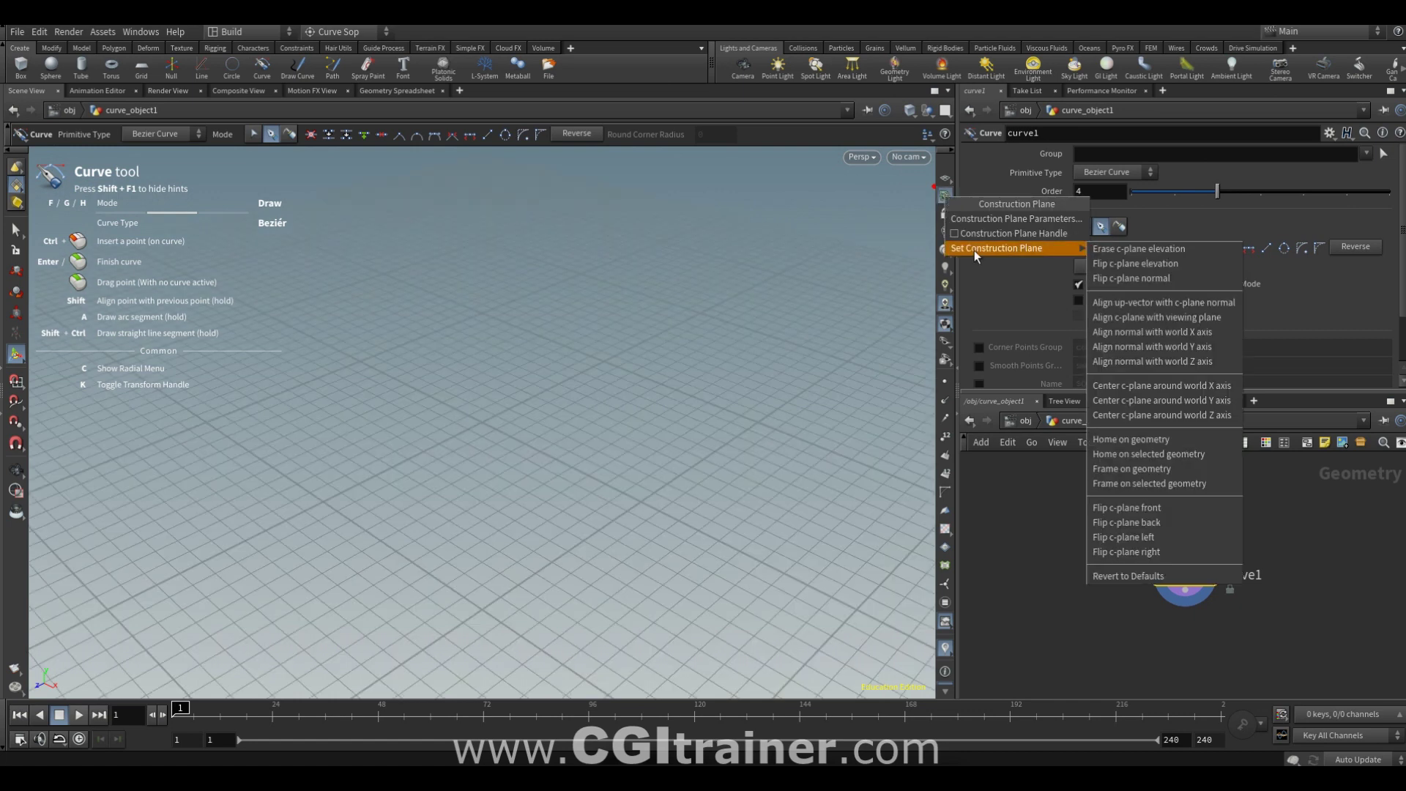
pyautogui.click(1157, 400)
# Step: Enable grid snapping and draw a five-point zigzag Bezier curve on the construction plane
pyautogui.click(9, 385)
pyautogui.click(324, 499)
pyautogui.click(361, 272)
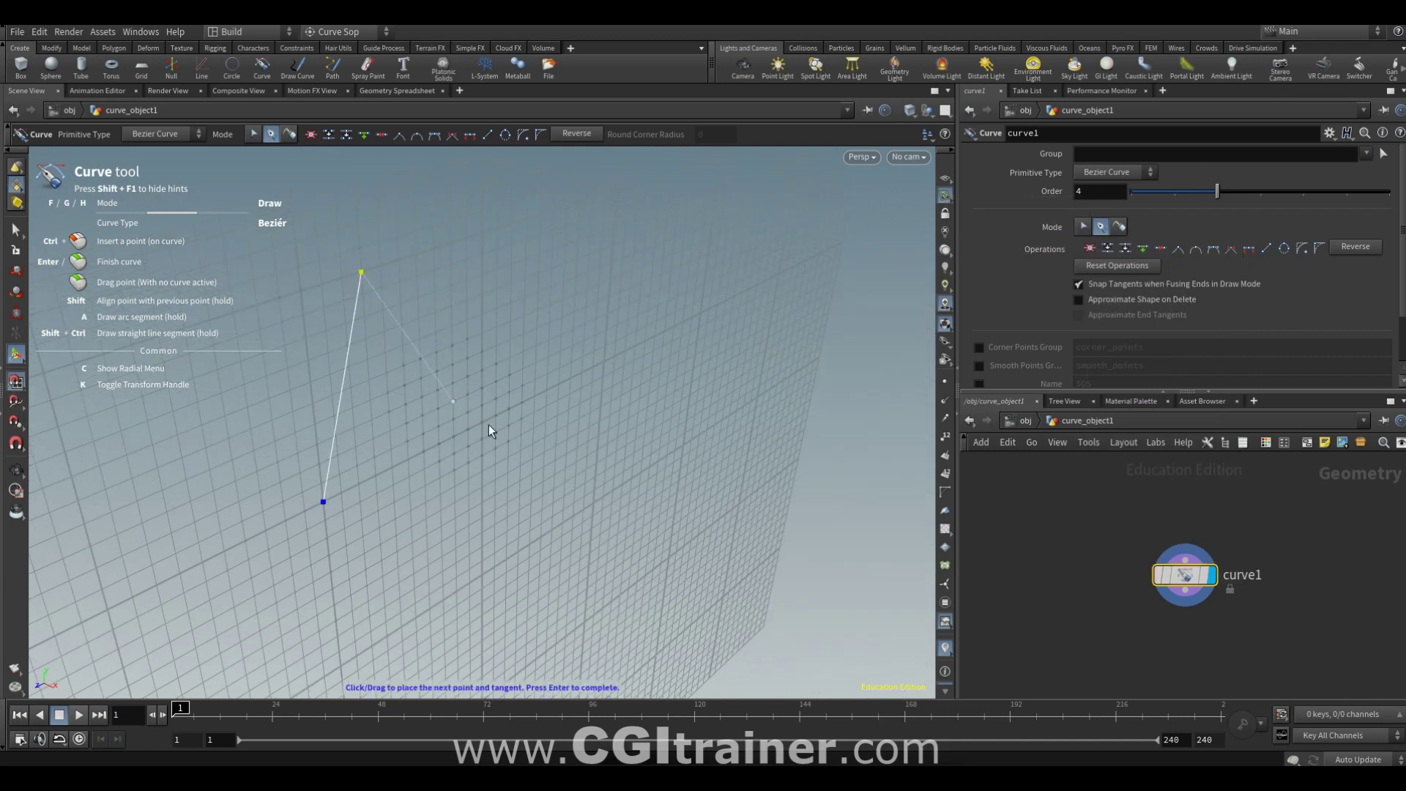
pyautogui.click(482, 423)
pyautogui.click(540, 215)
pyautogui.click(612, 360)
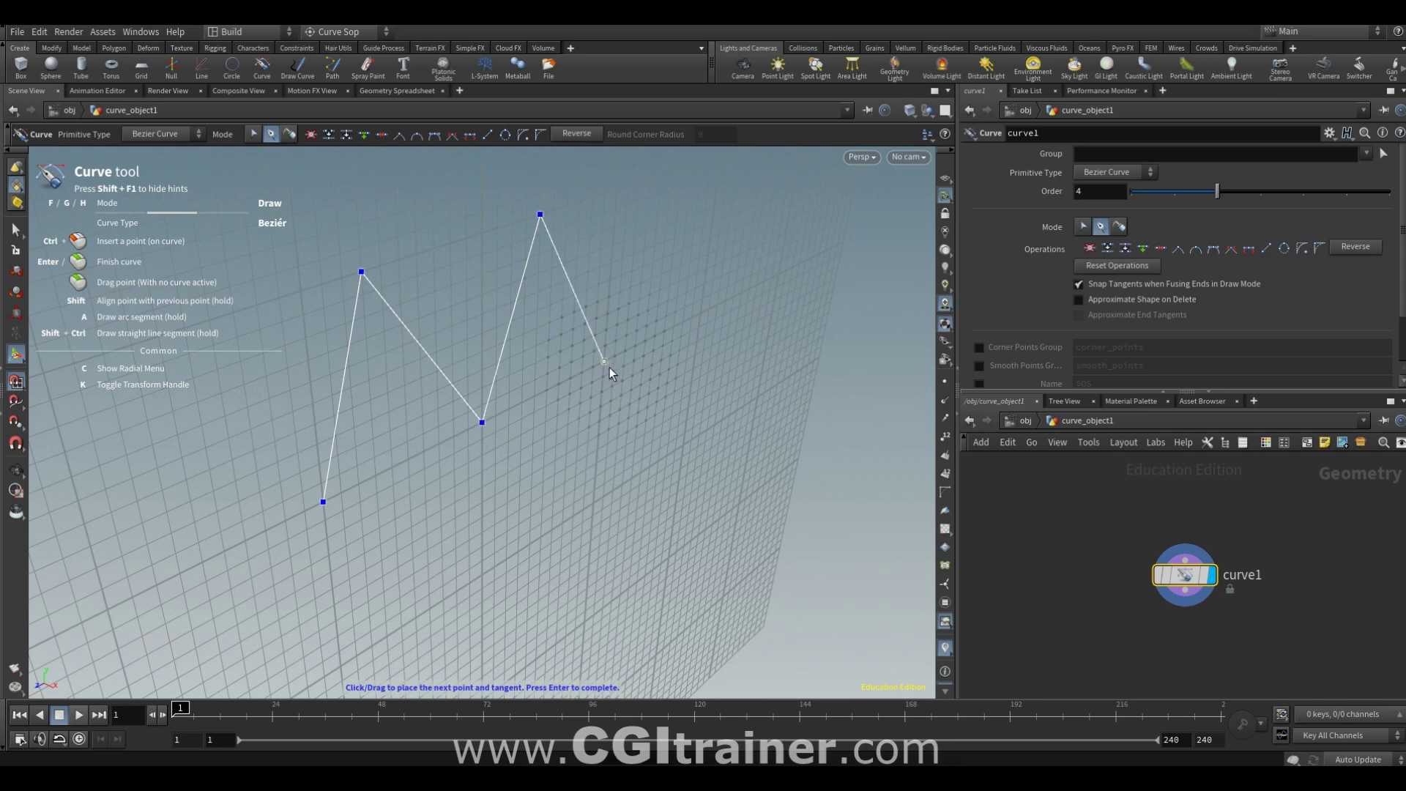
pyautogui.press('Return')
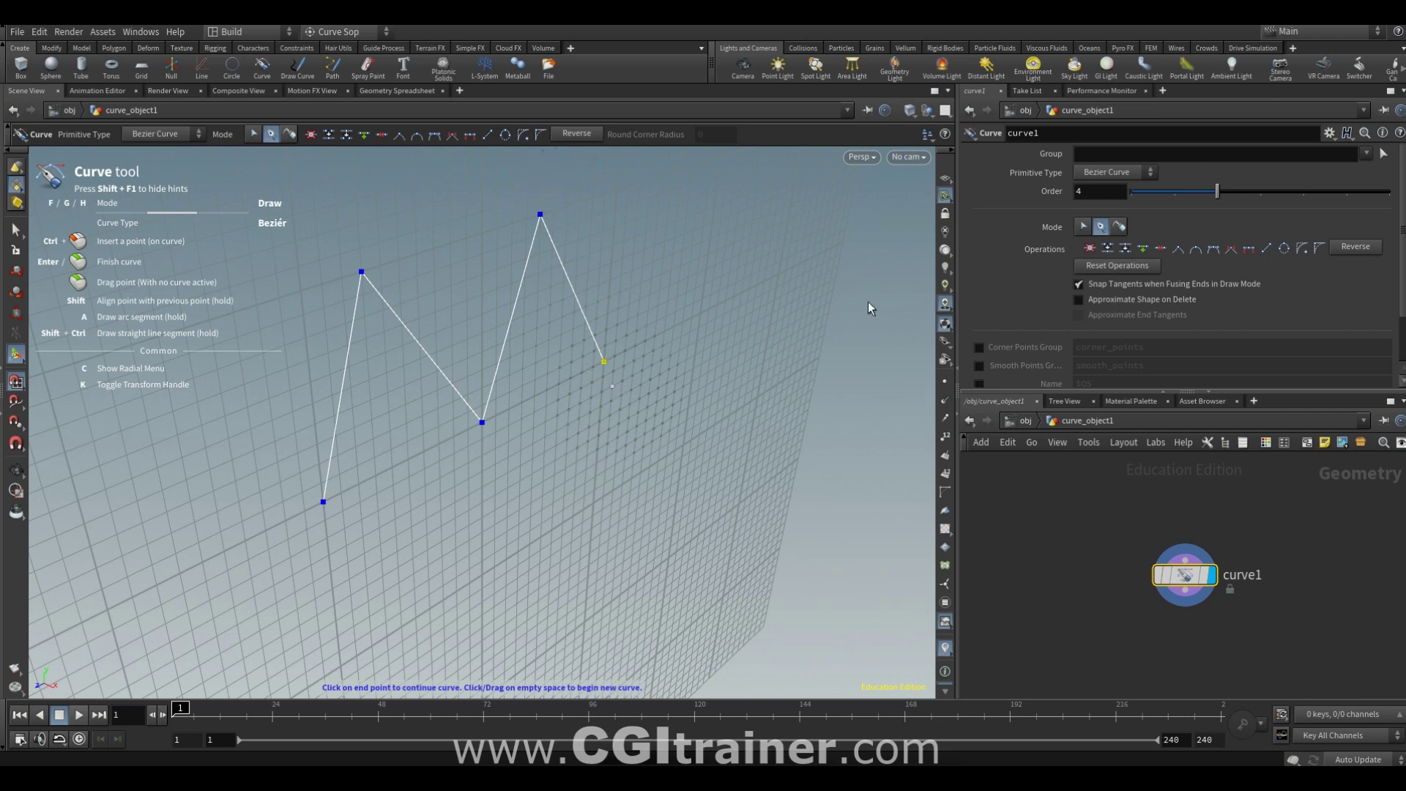
# Step: Reset the curve operations and restore the default reference grid in place of the construction plane and grid snapping
pyautogui.click(1140, 265)
pyautogui.click(946, 195)
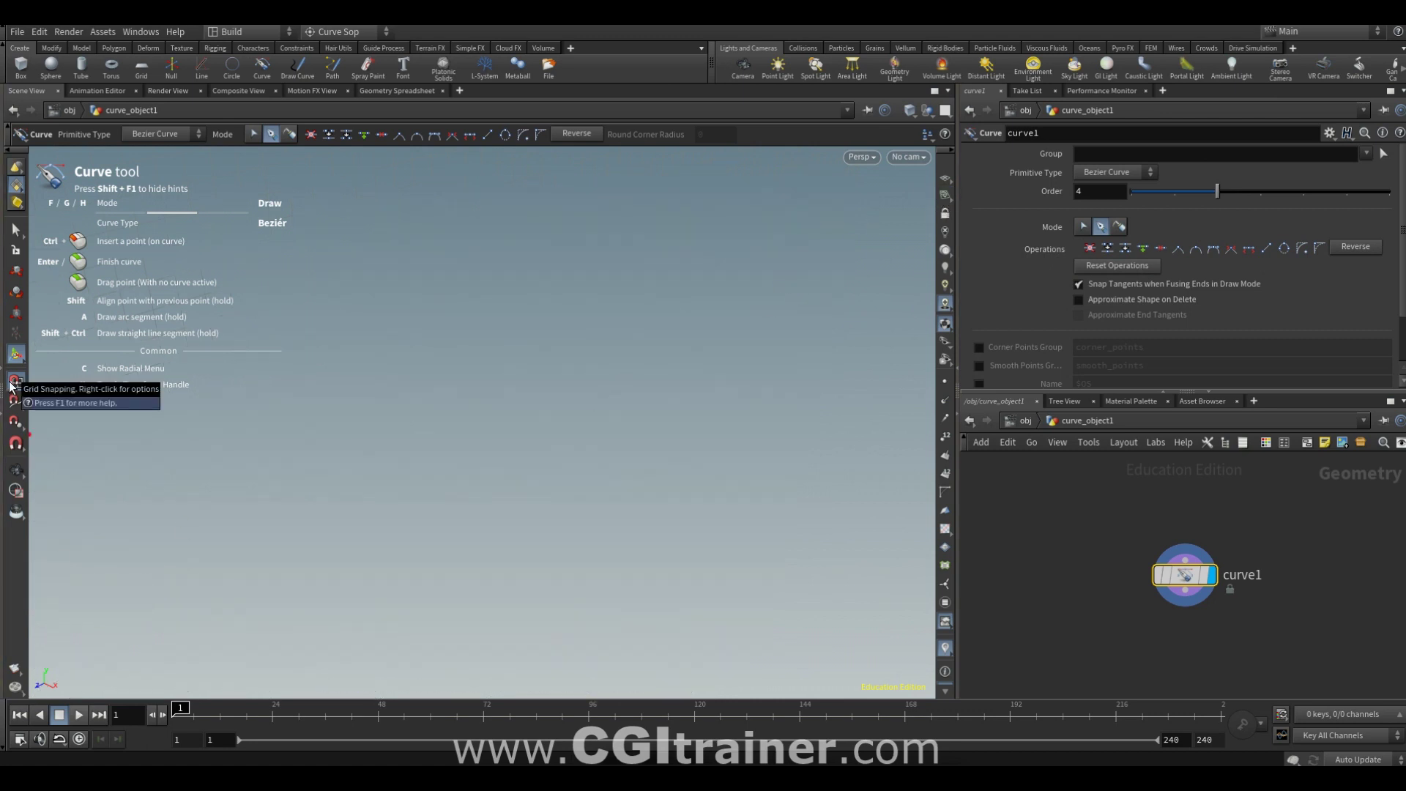
pyautogui.rightClick(510, 322)
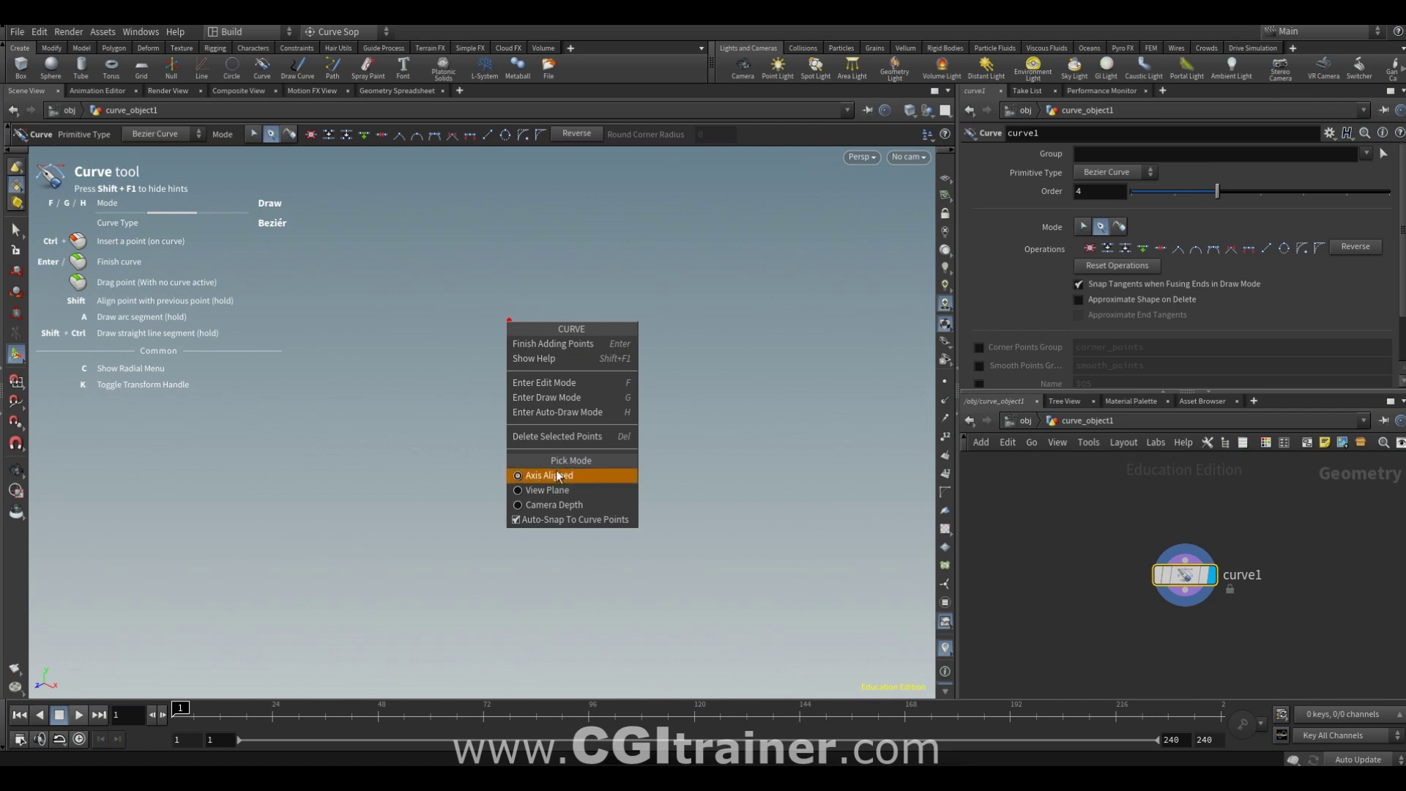
pyautogui.click(943, 184)
pyautogui.click(945, 181)
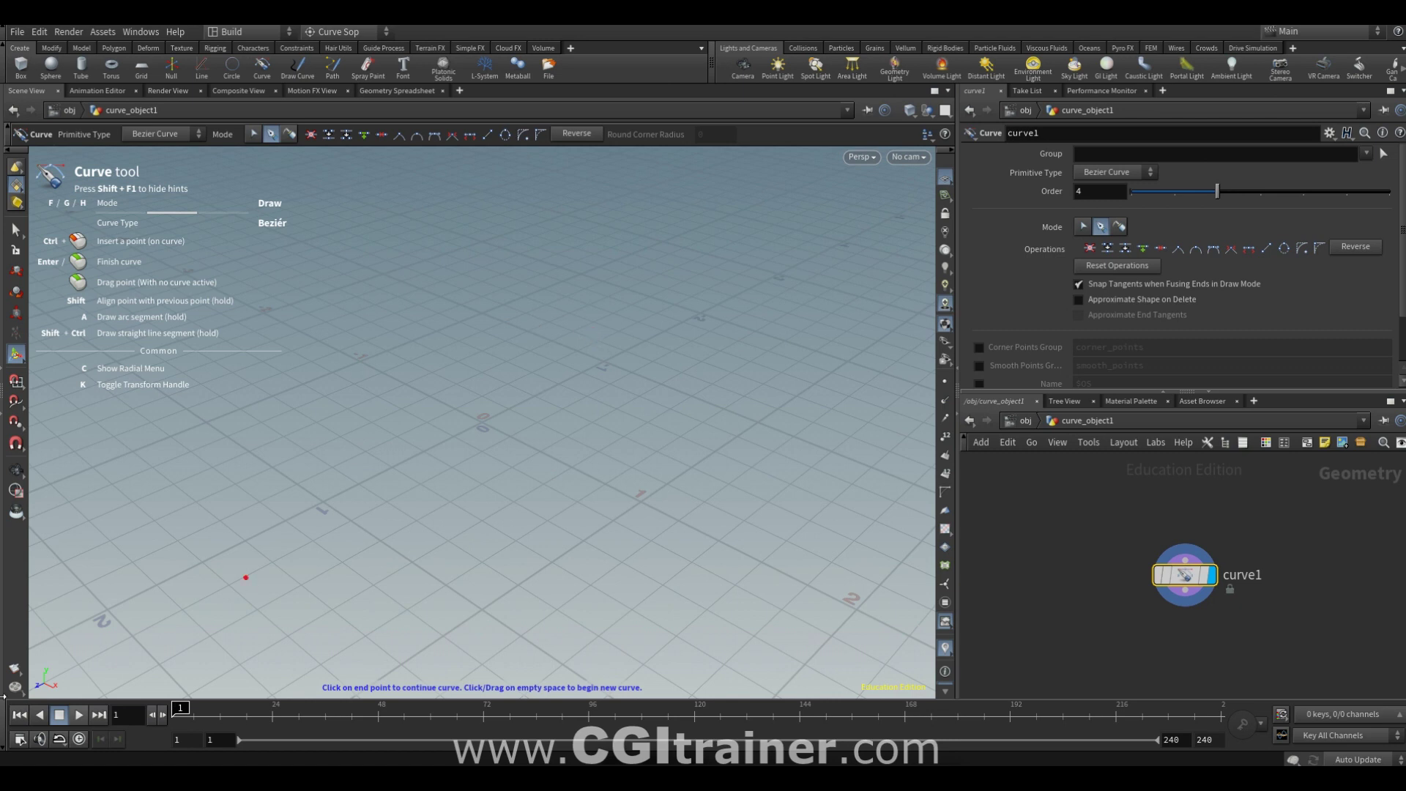
# Step: Set the curve's pick mode to View Plane while looking level across the grid
pyautogui.keyDown('alt'); pyautogui.moveTo(538, 451); pyautogui.dragTo(526, 490); pyautogui.keyUp('alt')
pyautogui.keyDown('alt'); pyautogui.scroll(3, 515, 519); pyautogui.keyUp('alt')
pyautogui.keyDown('alt'); pyautogui.scroll(-2, 515, 520); pyautogui.keyUp('alt')
pyautogui.rightClick(519, 379)
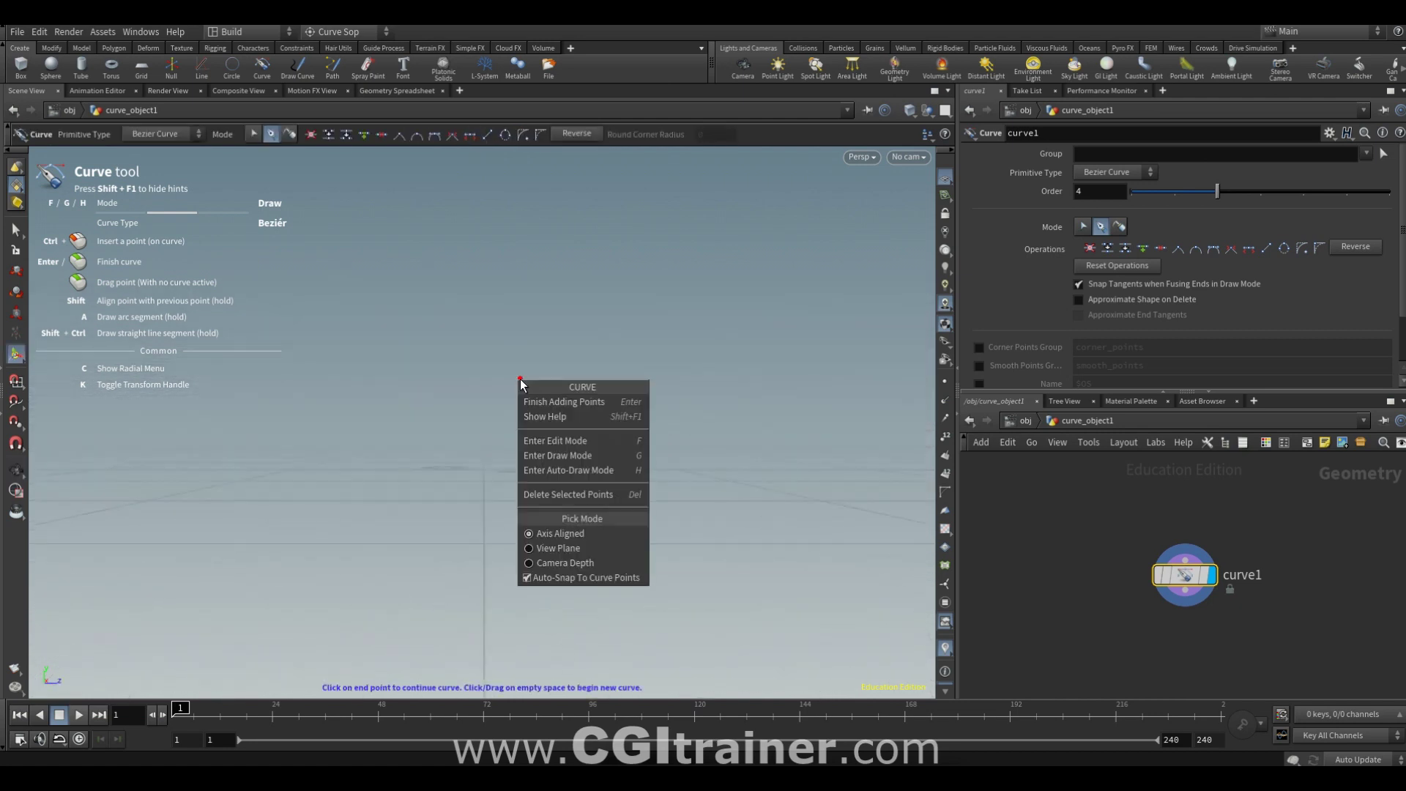
pyautogui.click(566, 550)
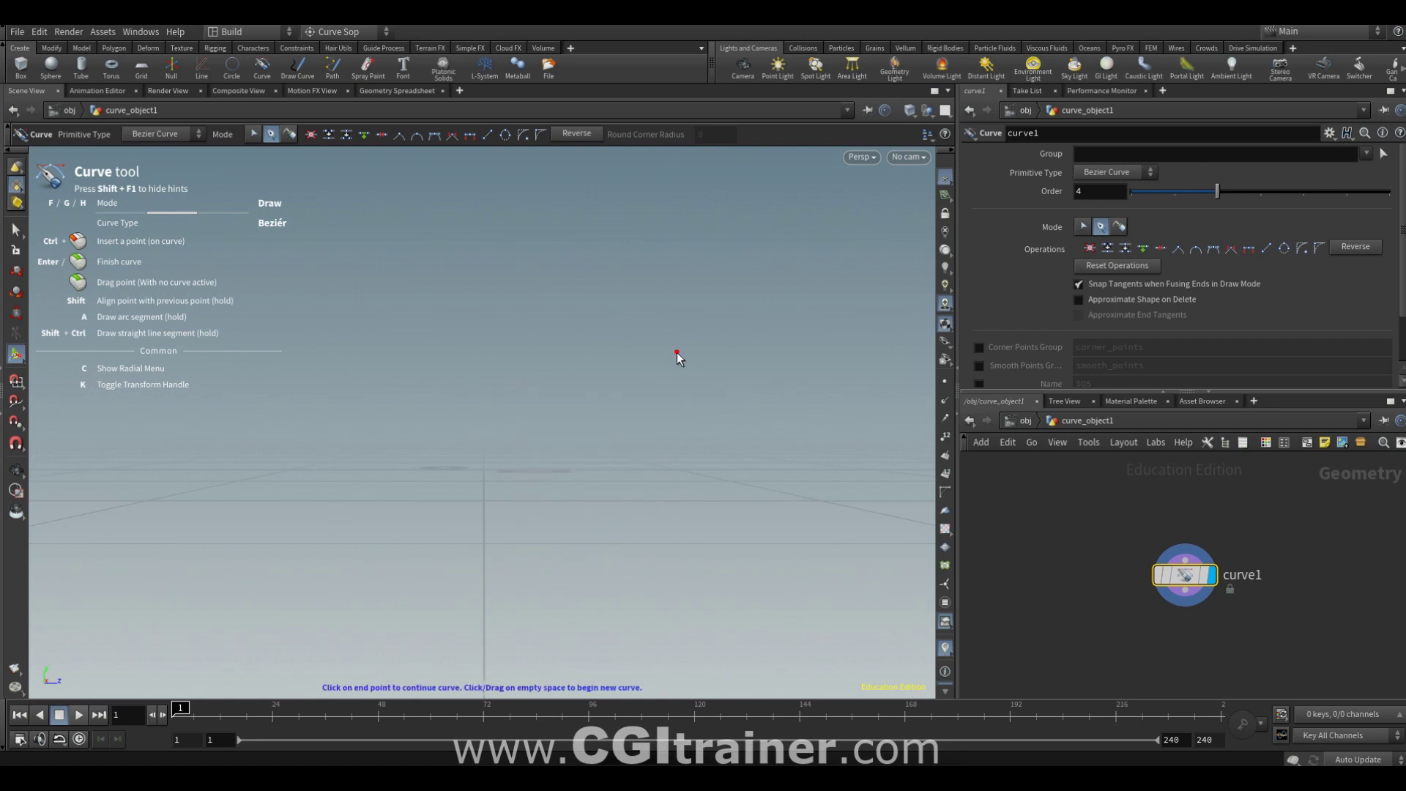
# Step: Draw a four-point open rectangular curve standing upright in the level view
pyautogui.keyDown('alt'); pyautogui.moveTo(630, 374); pyautogui.dragTo(634, 378); pyautogui.keyUp('alt')
pyautogui.click(375, 571)
pyautogui.click(364, 264)
pyautogui.click(674, 257)
pyautogui.click(677, 556)
pyautogui.press('Return')
# Step: Draw a second open rectangular curve on the view plane from an angled perspective
pyautogui.moveTo(707, 503)
pyautogui.keyDown('alt'); pyautogui.mouseDown()
pyautogui.moveTo(712, 490)
pyautogui.moveTo(519, 503)
pyautogui.moveTo(608, 579)
pyautogui.moveTo(619, 563)
pyautogui.mouseUp(); pyautogui.keyUp('alt')
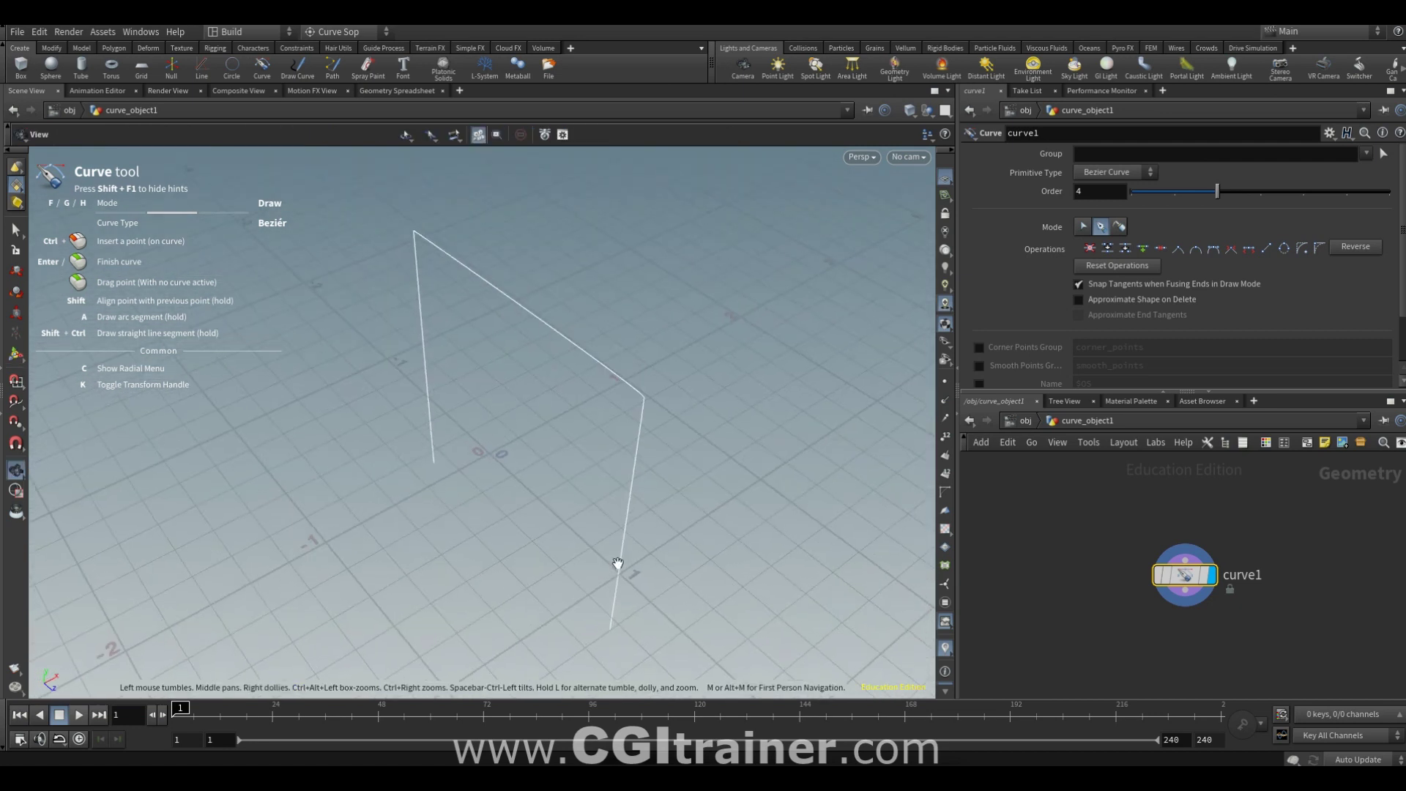
pyautogui.click(382, 623)
pyautogui.click(373, 188)
pyautogui.click(694, 211)
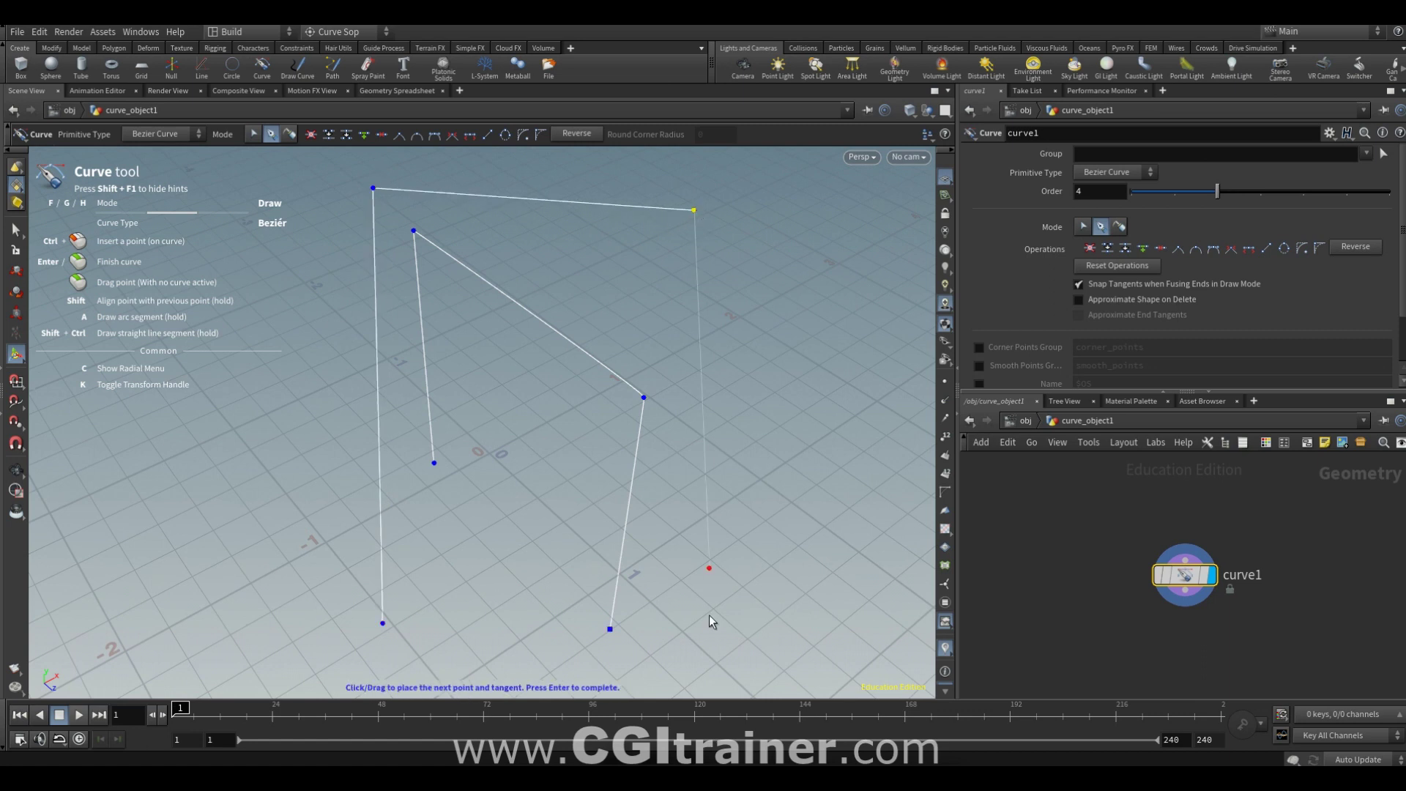
pyautogui.press('Return')
# Step: Undo both curves drawn with the View Plane pick mode
pyautogui.moveTo(750, 442)
pyautogui.keyDown('alt'); pyautogui.mouseDown()
pyautogui.moveTo(534, 443)
pyautogui.moveTo(424, 399)
pyautogui.moveTo(544, 446)
pyautogui.moveTo(765, 405)
pyautogui.moveTo(732, 448)
pyautogui.moveTo(769, 436)
pyautogui.mouseUp(); pyautogui.keyUp('alt')
pyautogui.hotkey('ctrl', 'z')
pyautogui.hotkey('ctrl', 'z')
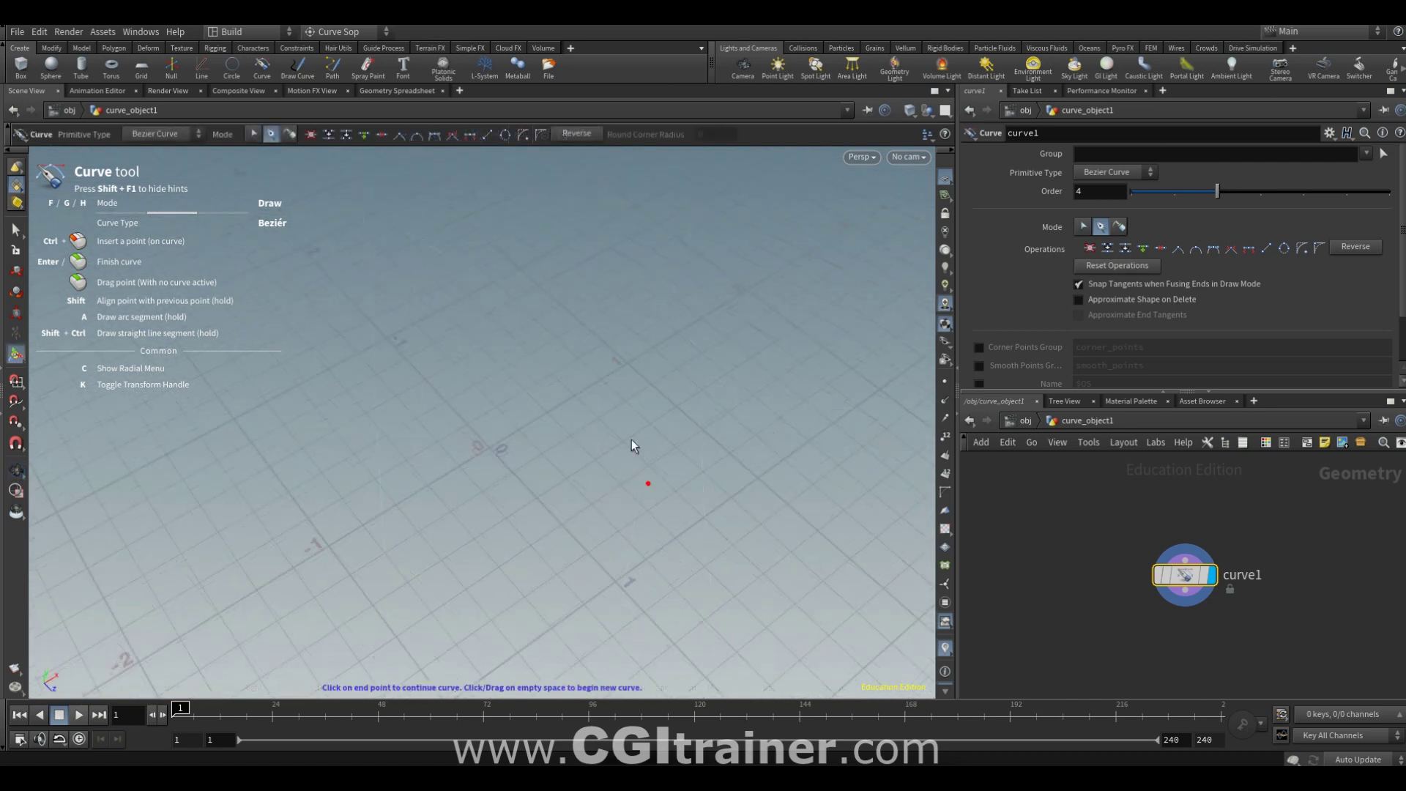
# Step: Set the pick mode back to Axis Aligned and draw a four-point open rectangular curve seen from above
pyautogui.rightClick(622, 374)
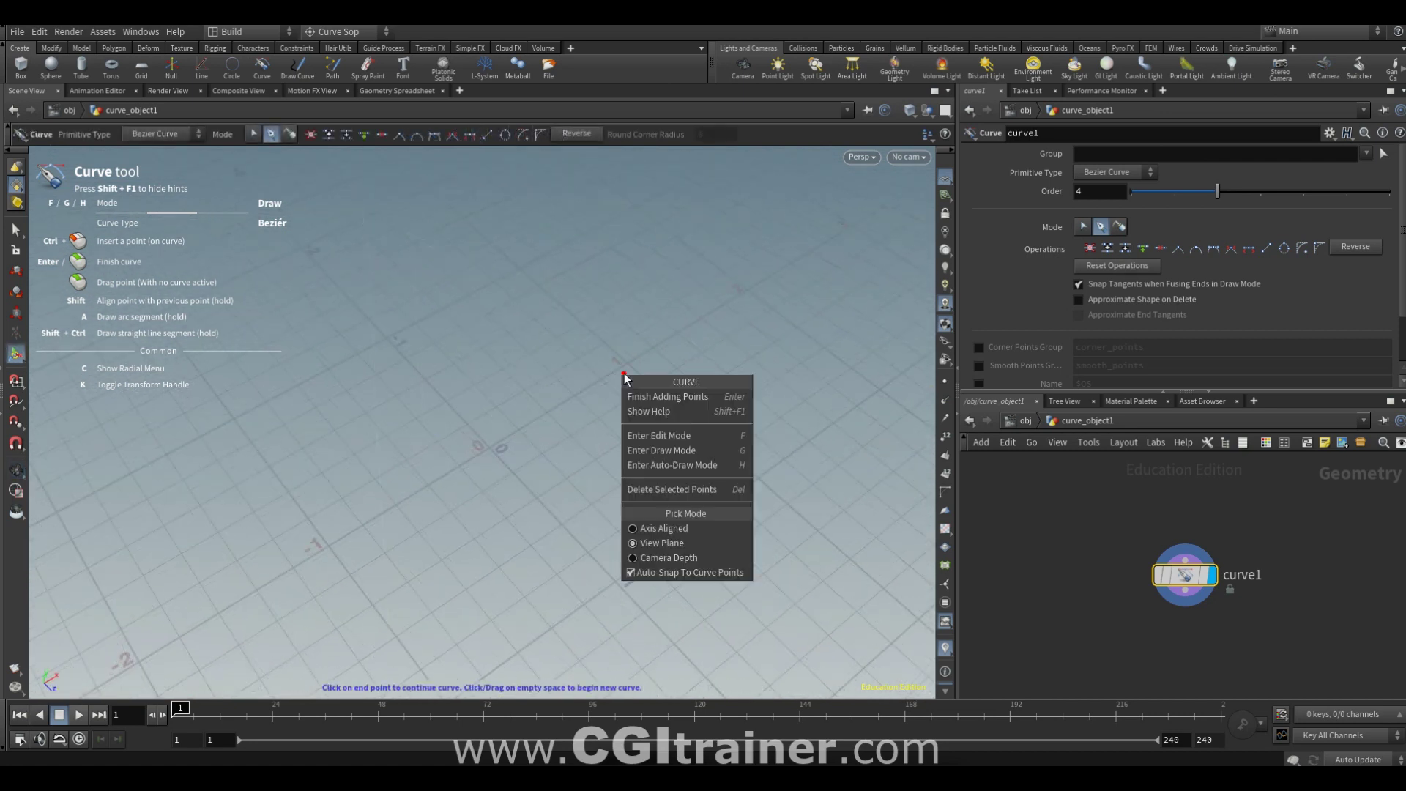
pyautogui.click(688, 528)
pyautogui.keyDown('alt'); pyautogui.moveTo(422, 472); pyautogui.dragTo(506, 575); pyautogui.keyUp('alt')
pyautogui.click(364, 593)
pyautogui.click(356, 239)
pyautogui.click(611, 240)
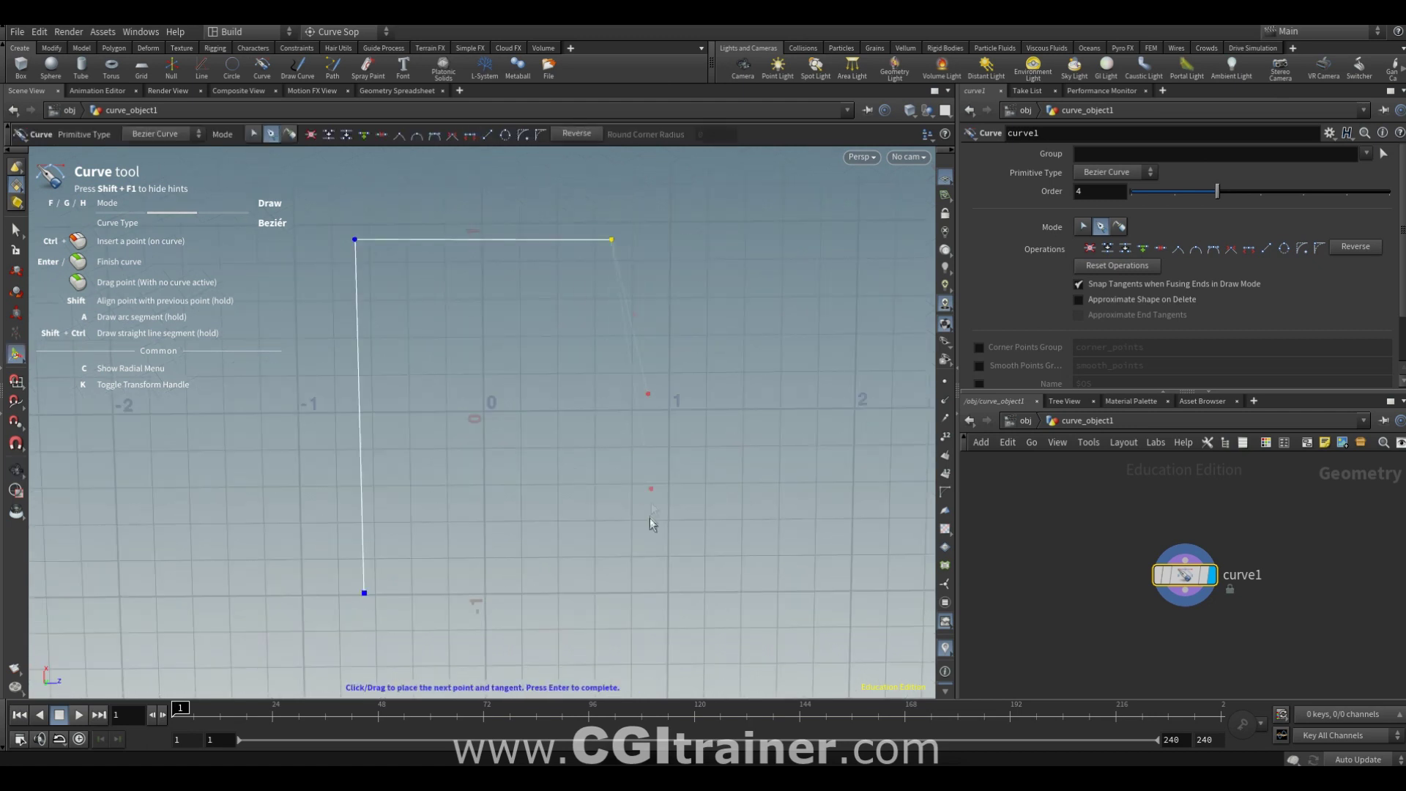
pyautogui.click(612, 581)
pyautogui.press('Return')
# Step: Draw another four-point open rectangular curve in an axis-aligned level view and orbit around it
pyautogui.keyDown('alt'); pyautogui.moveTo(609, 571); pyautogui.dragTo(421, 349); pyautogui.keyUp('alt')
pyautogui.click(364, 539)
pyautogui.click(371, 220)
pyautogui.click(609, 220)
pyautogui.click(609, 555)
pyautogui.press('Return')
pyautogui.keyDown('alt'); pyautogui.moveTo(747, 433); pyautogui.dragTo(828, 492); pyautogui.keyUp('alt')
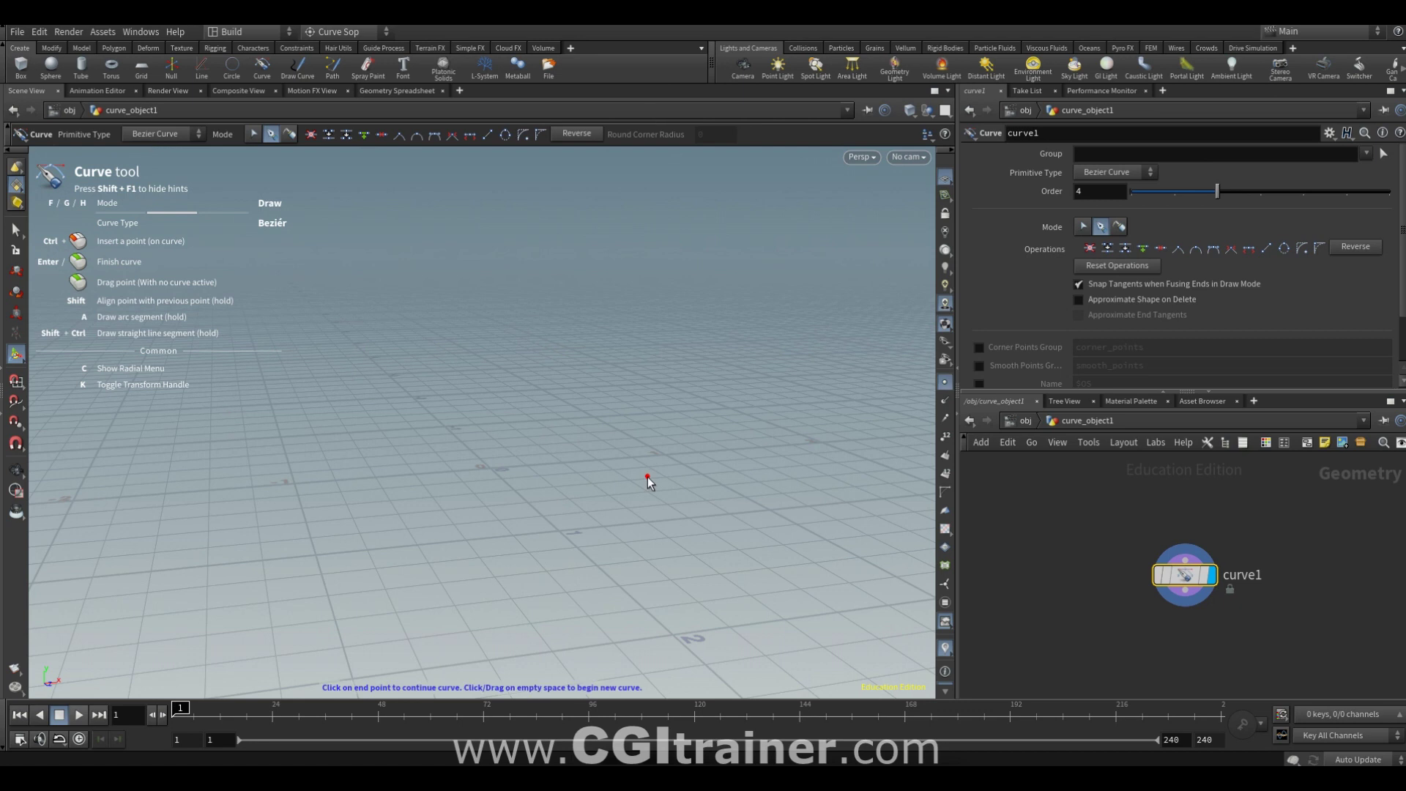
# Step: Draw a five-point Bezier curve with straight segments above the grid in the perspective view
pyautogui.click(285, 478)
pyautogui.click(401, 270)
pyautogui.click(538, 281)
pyautogui.click(590, 523)
pyautogui.click(704, 380)
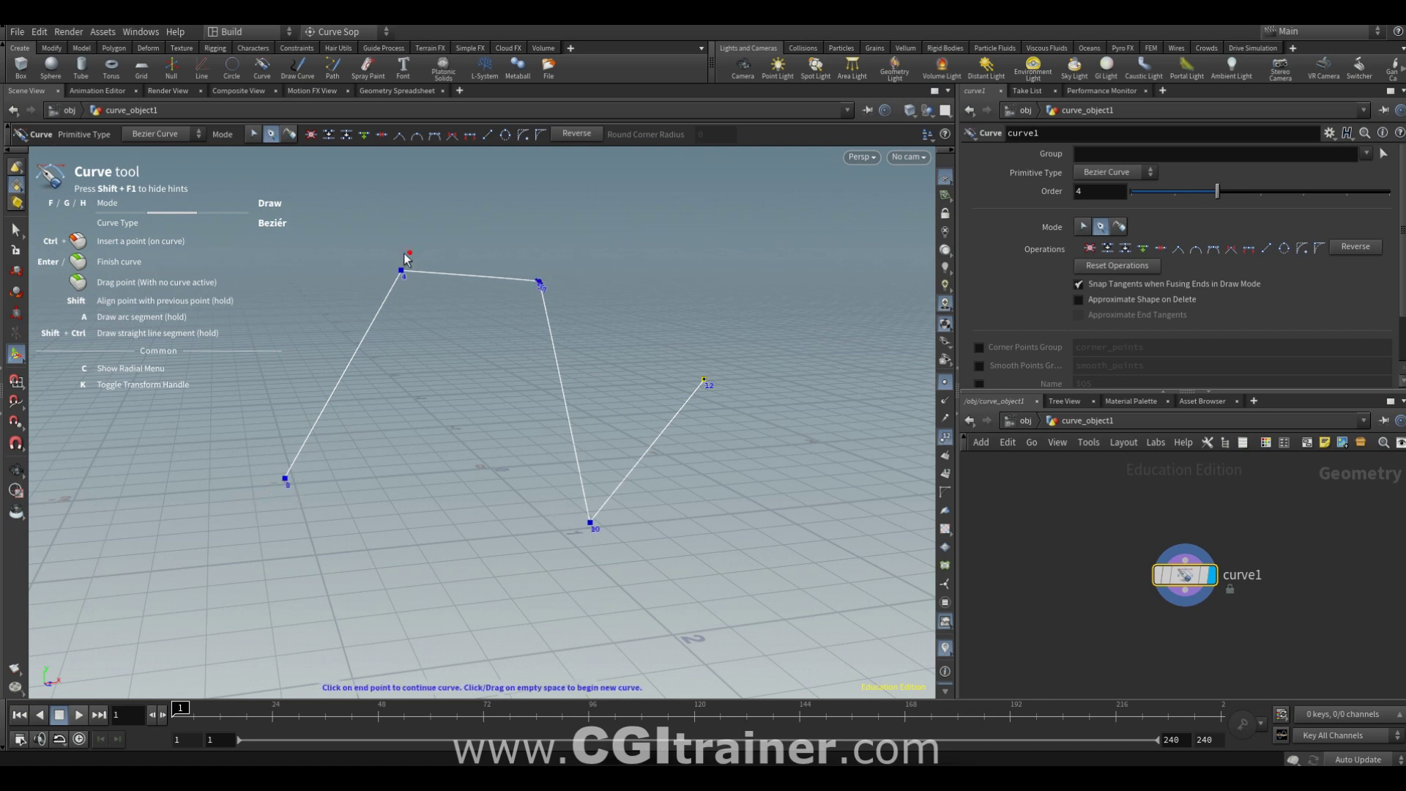
# Step: Switch the curve to Edit mode, try moving its second anchor point and undo the move
pyautogui.click(252, 135)
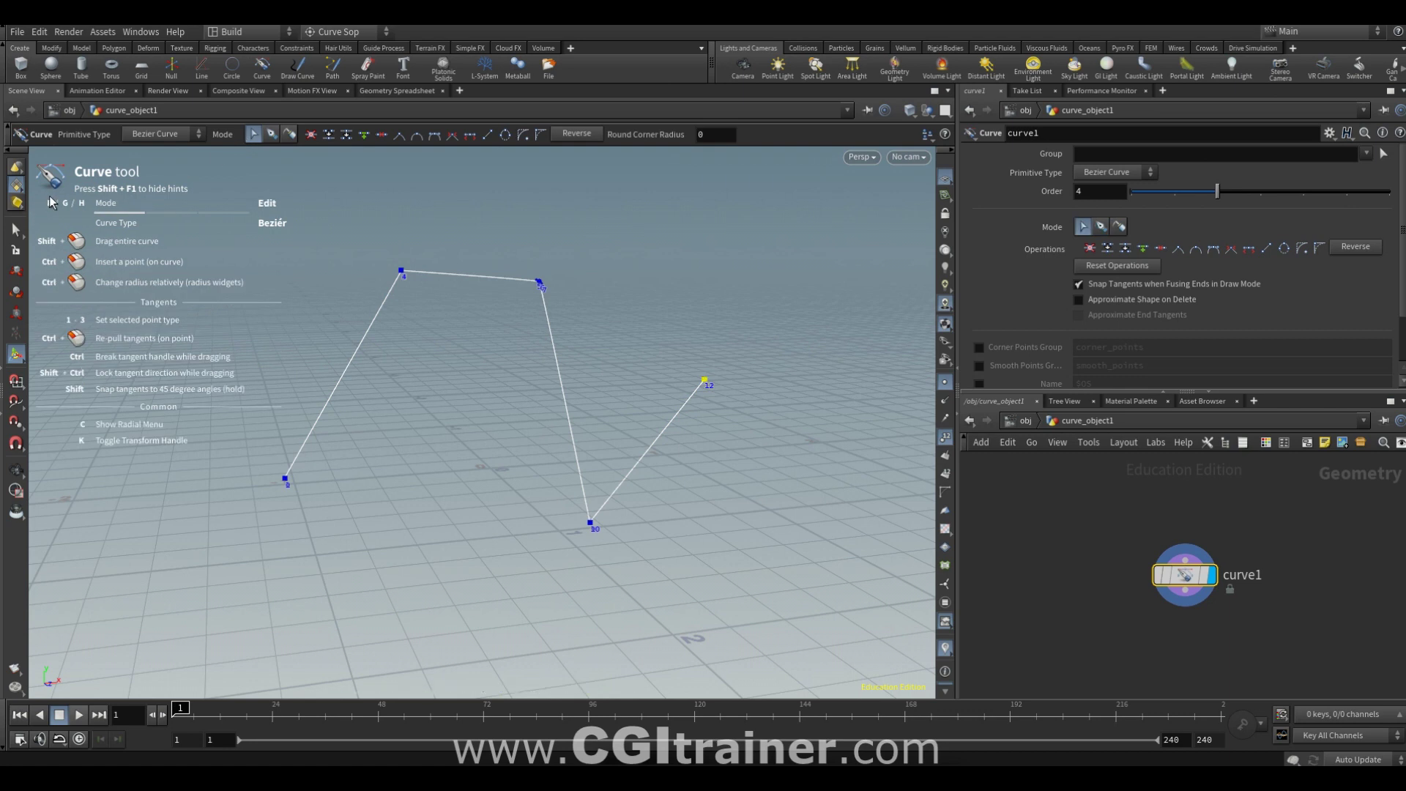
pyautogui.press('g')
pyautogui.press('h')
pyautogui.press('f')
pyautogui.click(401, 271)
pyautogui.hotkey('ctrl', 'z')
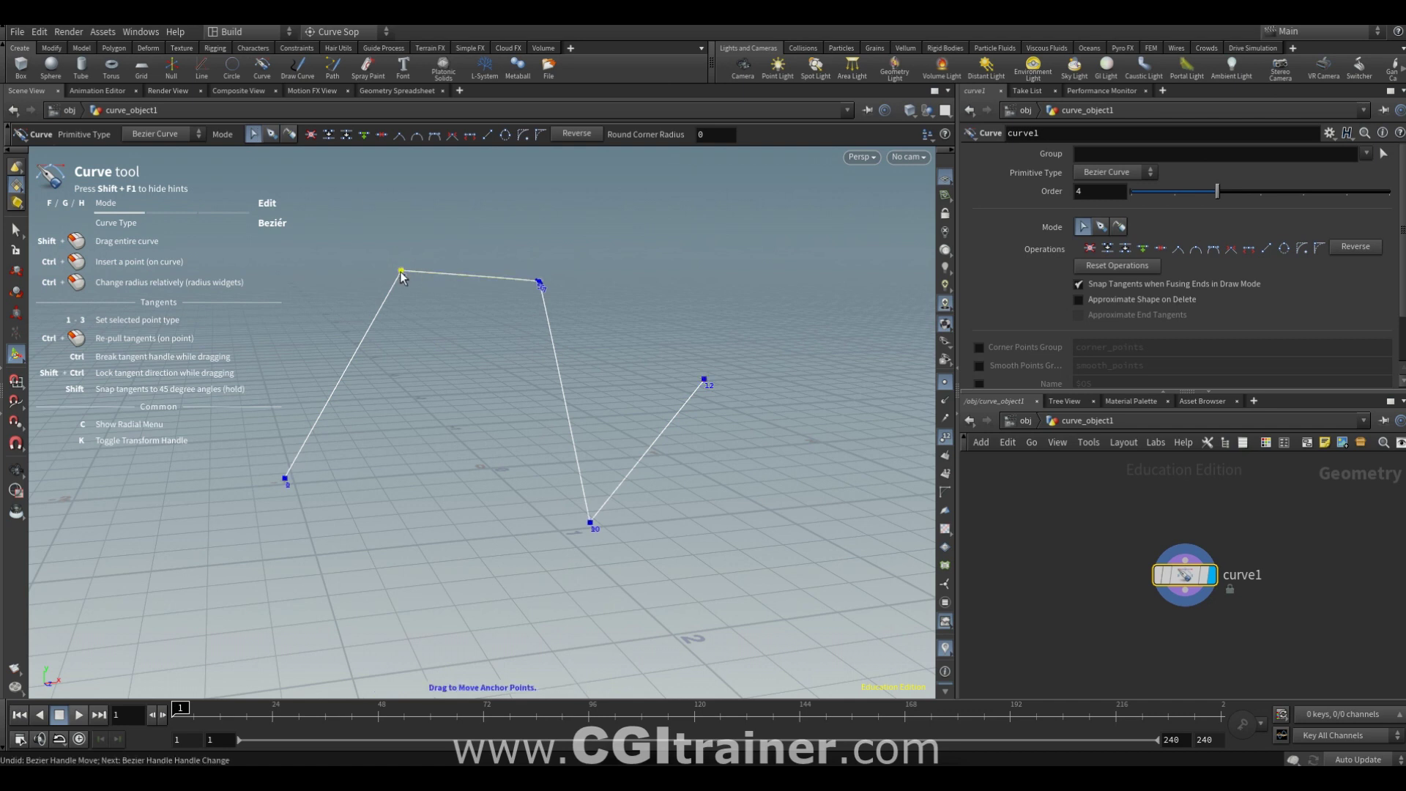
# Step: Move the curve's start point inward, round its two upper anchors into an arch and spread the anchors apart
pyautogui.moveTo(286, 481); pyautogui.dragTo(329, 487)
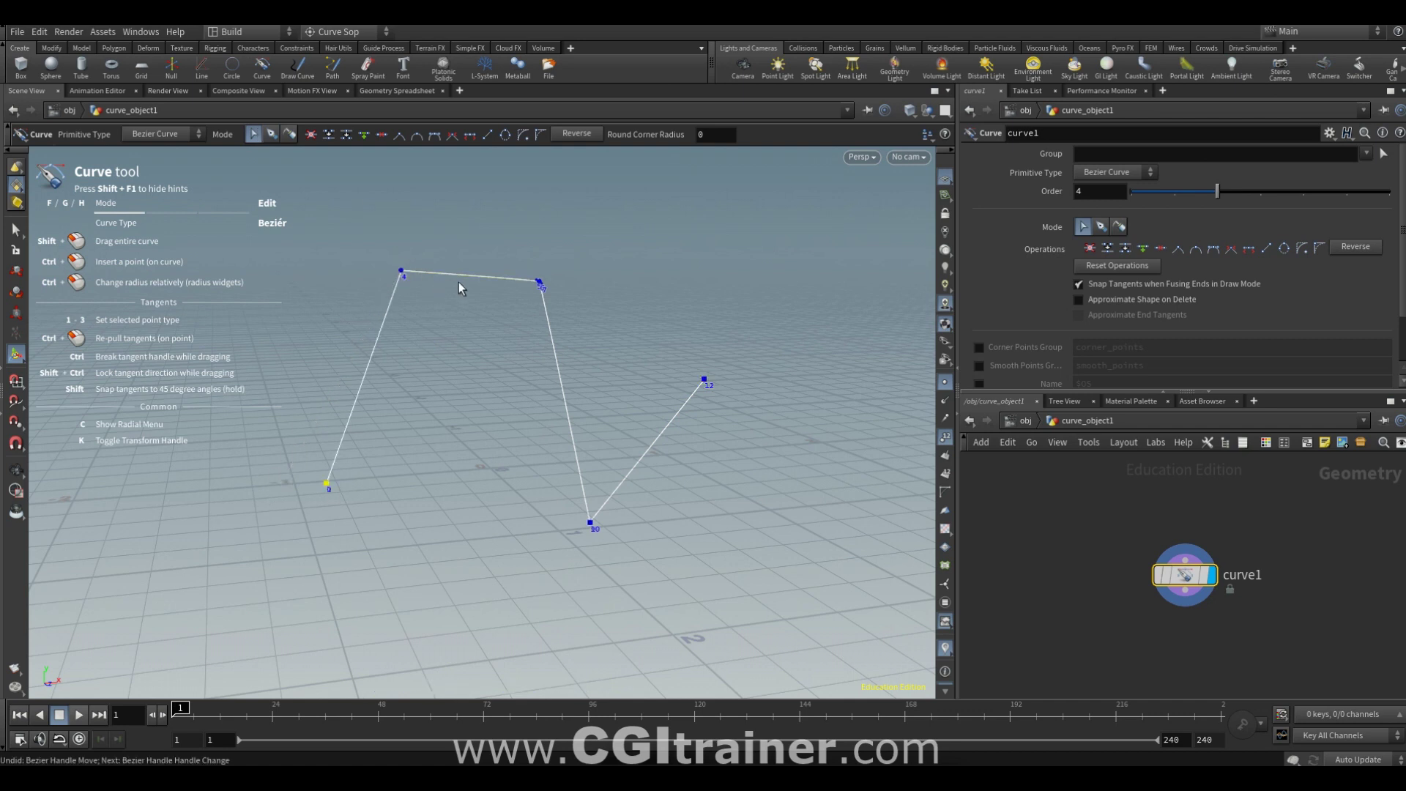
pyautogui.moveTo(536, 282); pyautogui.dragTo(558, 280)
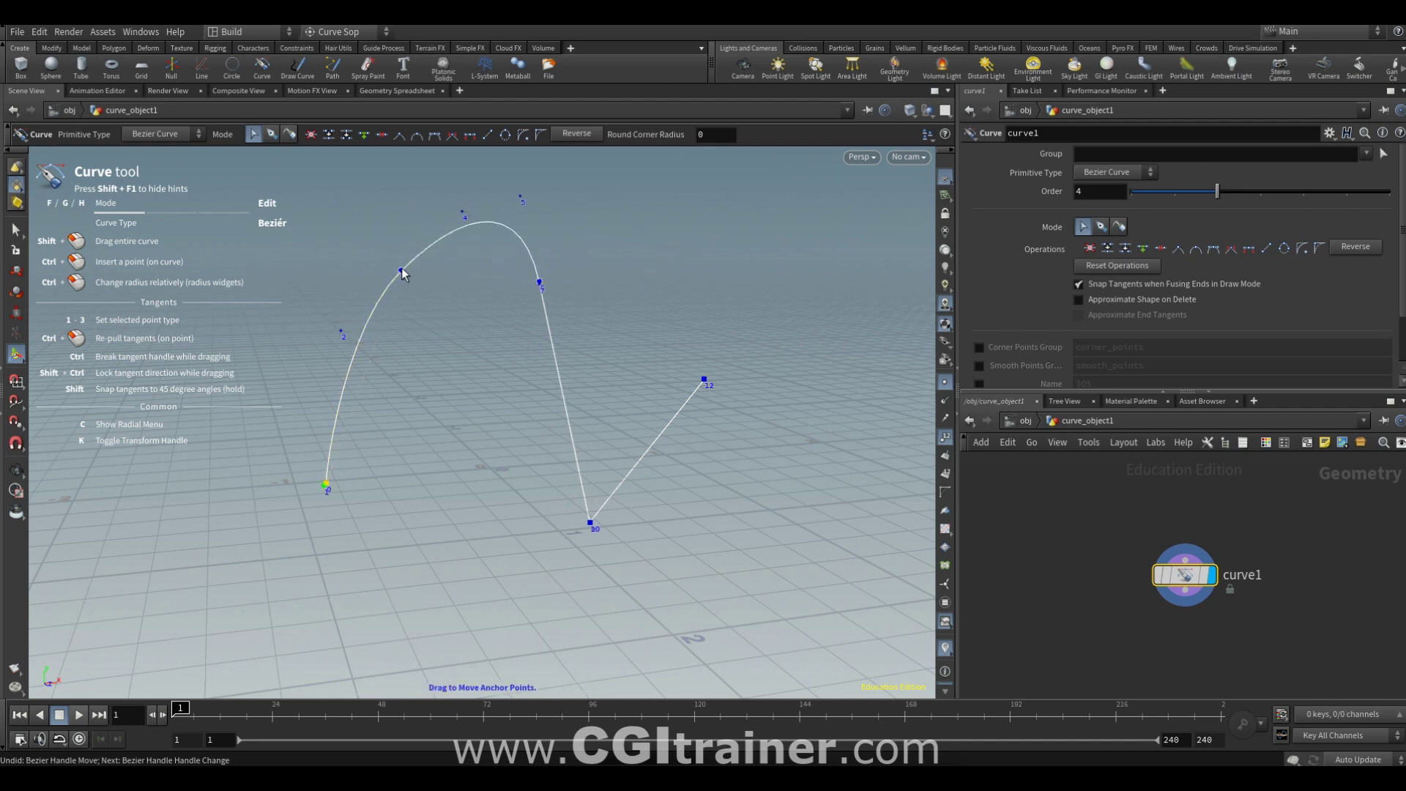
pyautogui.moveTo(400, 271); pyautogui.dragTo(387, 264)
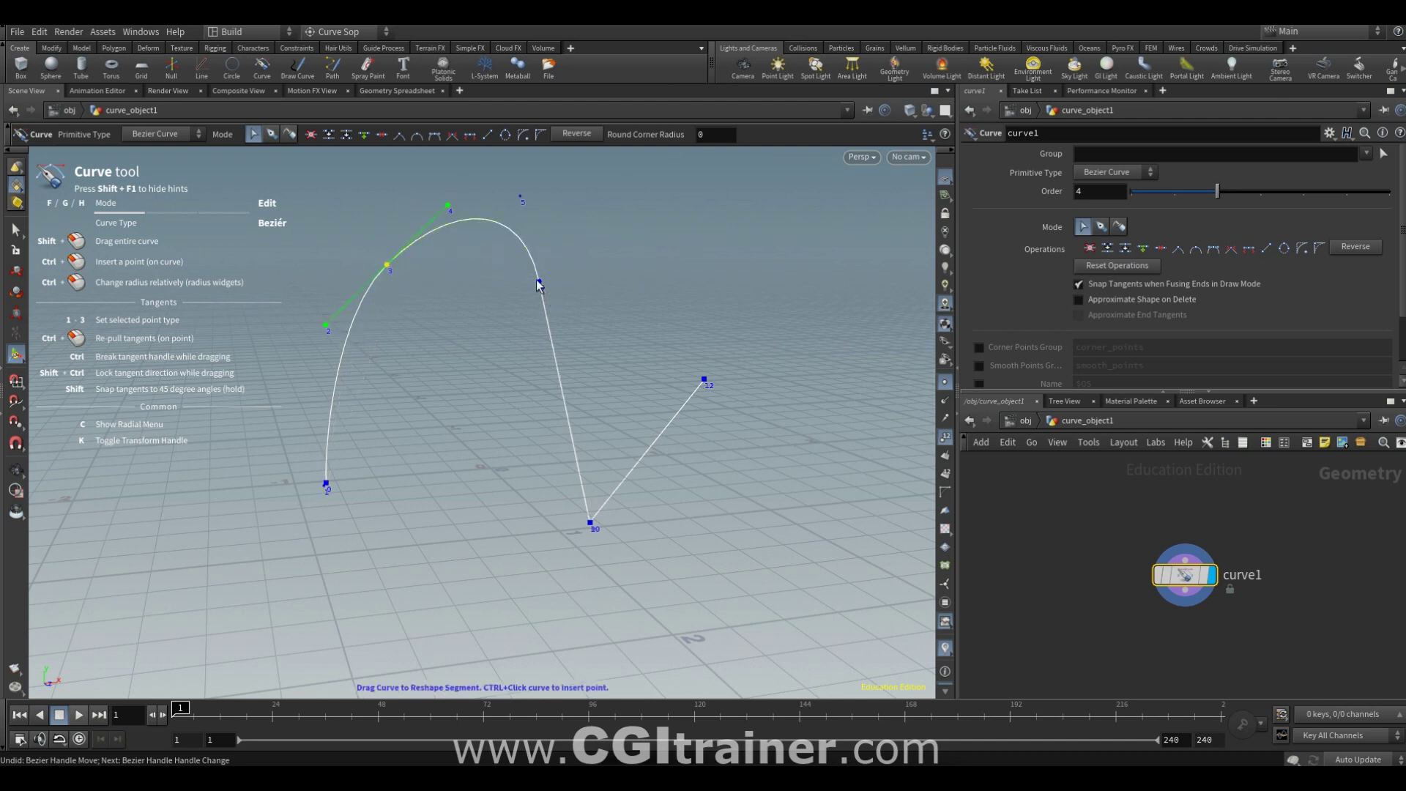
pyautogui.moveTo(540, 282); pyautogui.dragTo(623, 327)
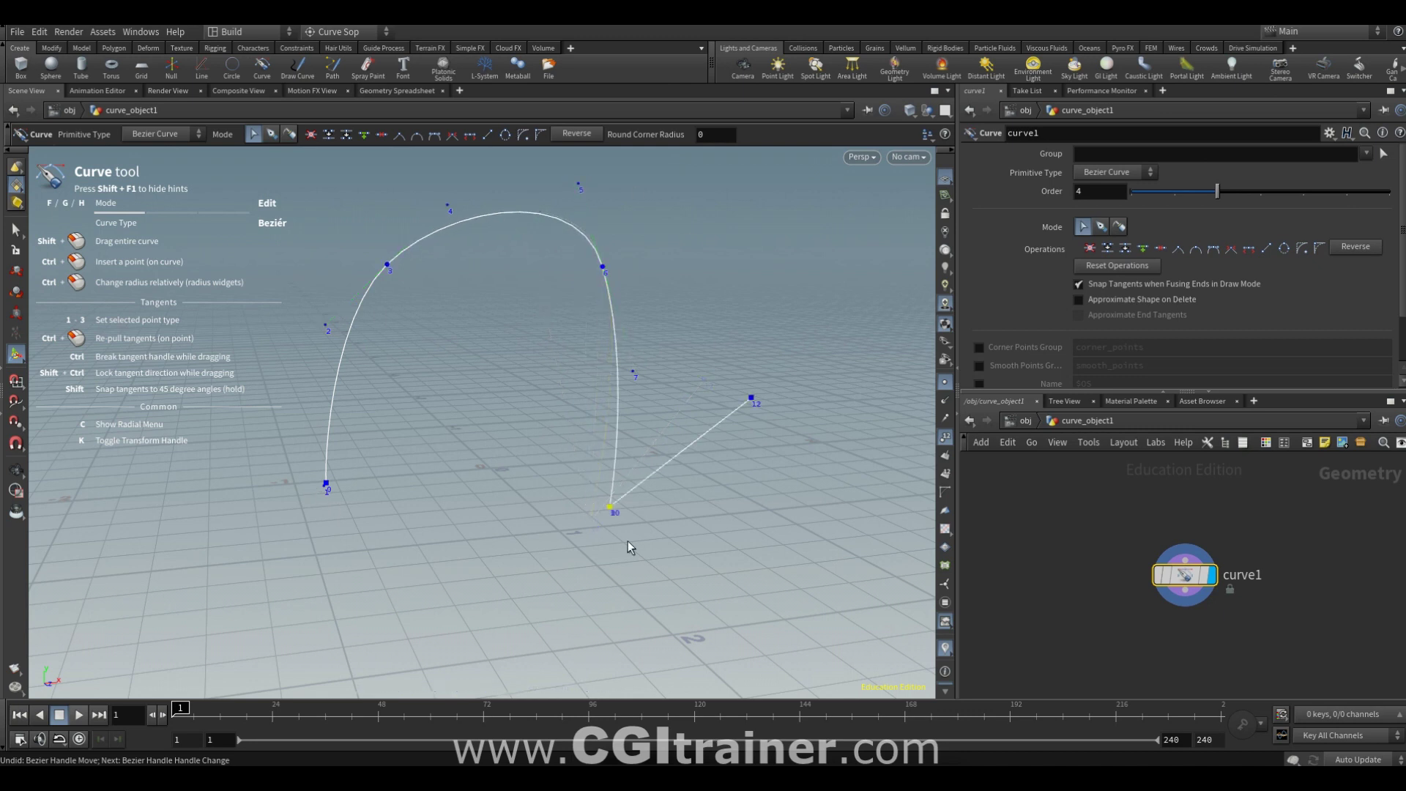
# Step: Lengthen the second anchor's tangent handles to make the arch fuller
pyautogui.click(306, 335)
pyautogui.moveTo(326, 328); pyautogui.dragTo(314, 350)
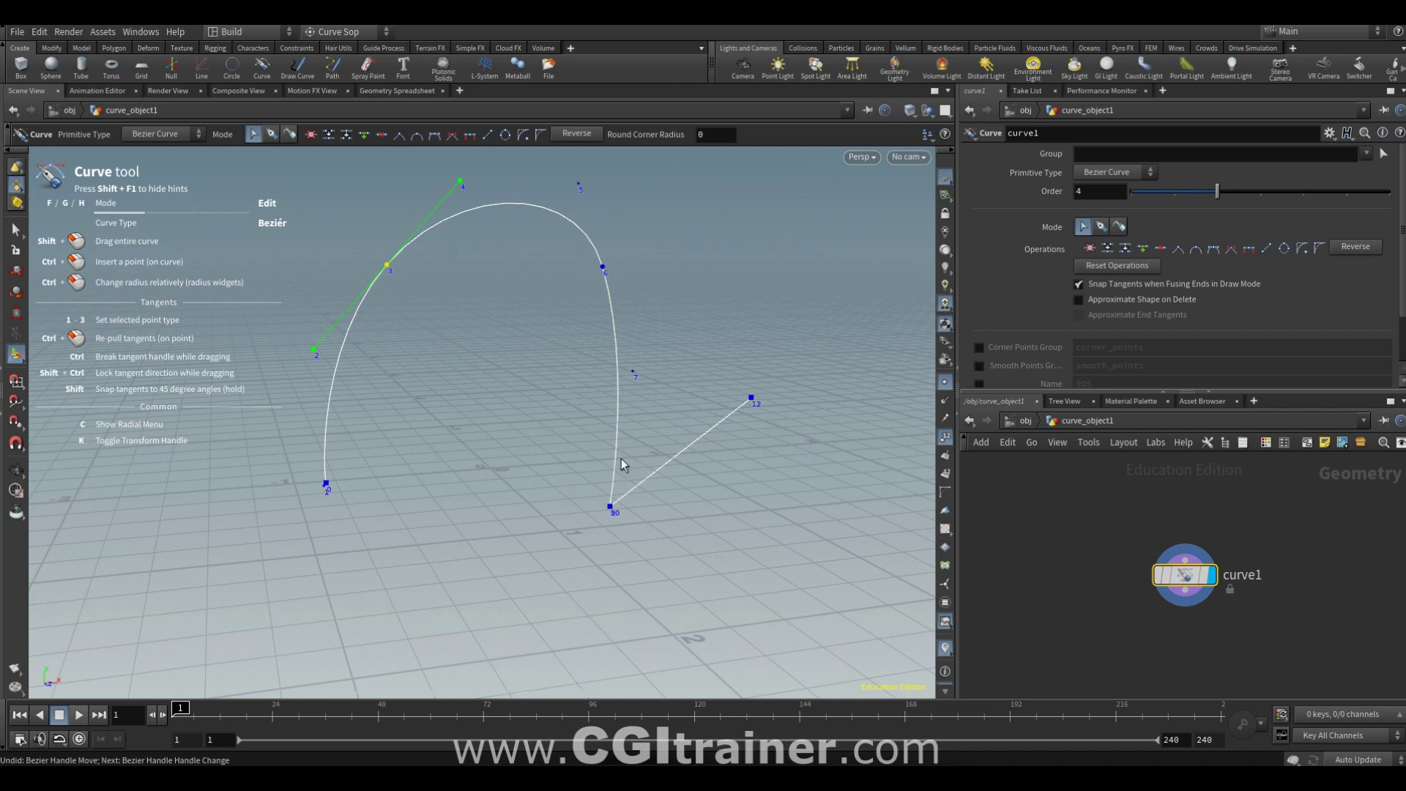
pyautogui.click(946, 492)
pyautogui.click(944, 494)
# Step: Select the two upper anchors and convert them to corner points and back to smooth points
pyautogui.moveTo(325, 221); pyautogui.dragTo(630, 310)
pyautogui.press('1')
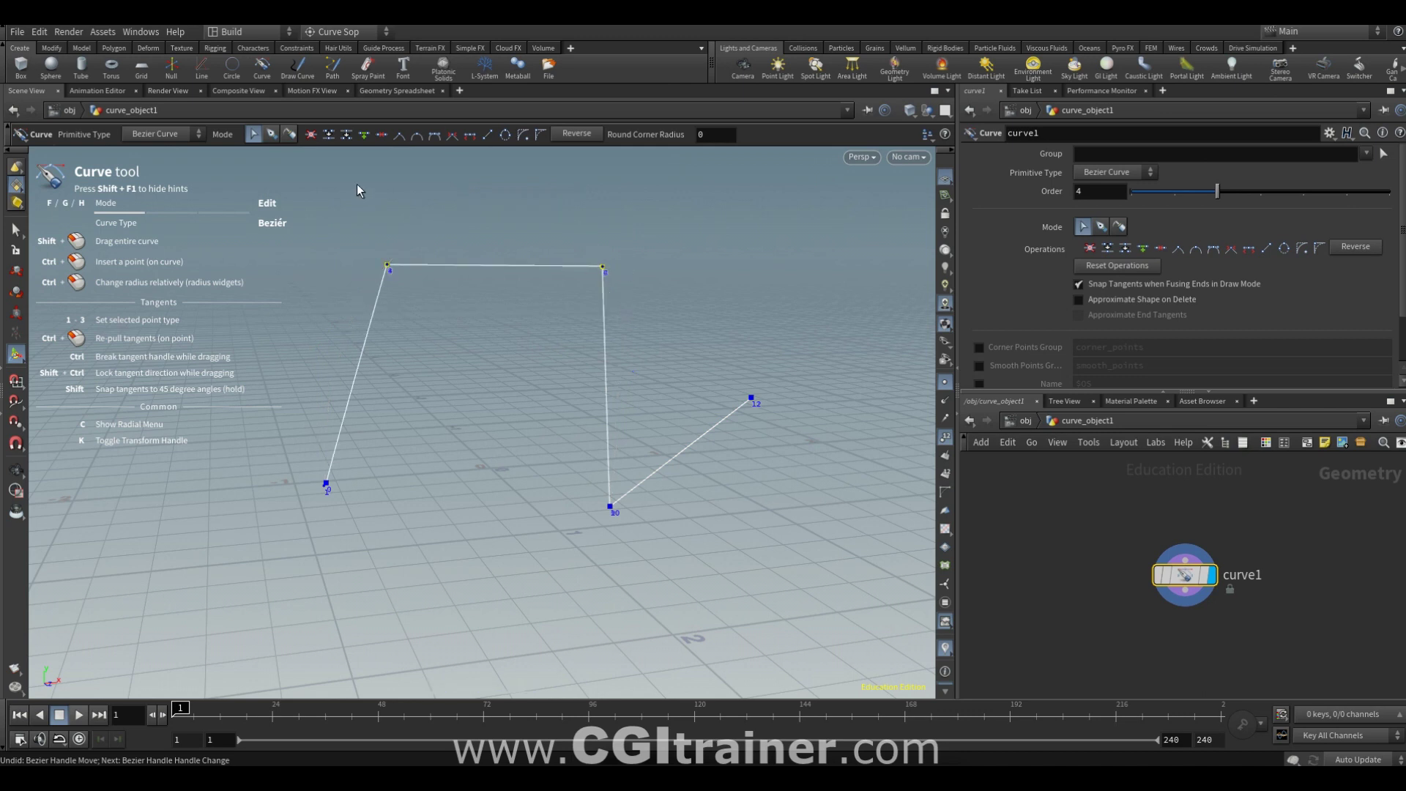
pyautogui.click(470, 135)
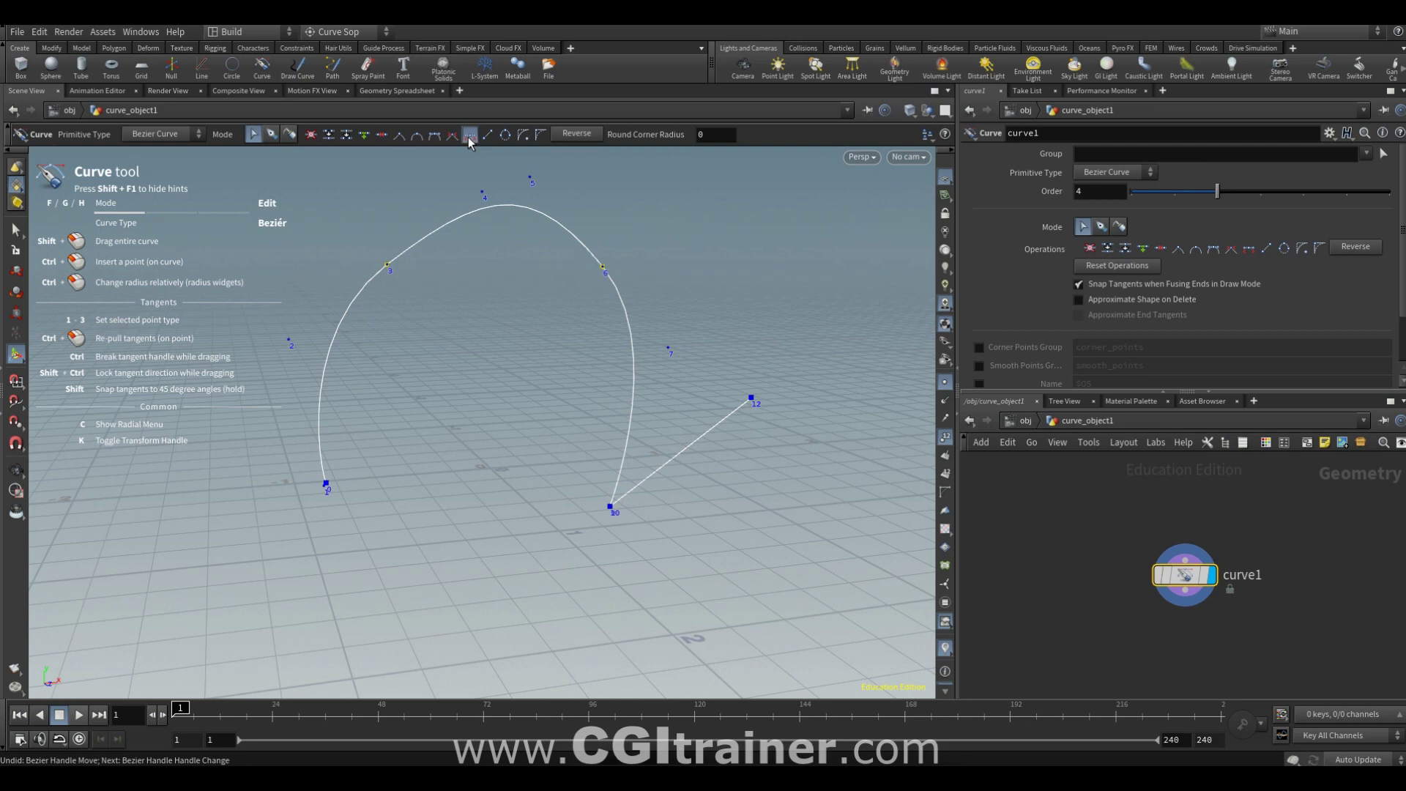
pyautogui.click(454, 136)
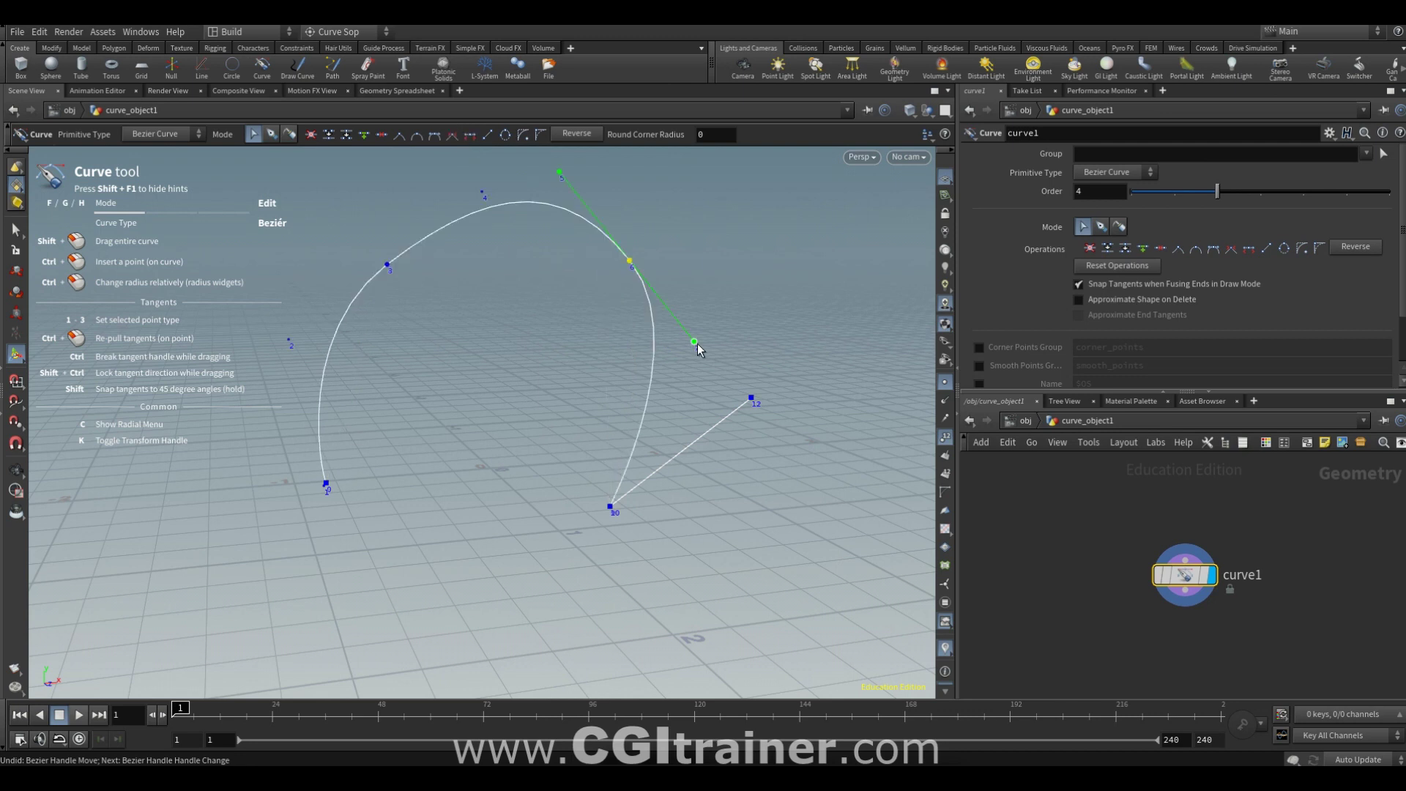
# Step: Tie and untie the third anchor's tangent handles, and pull the lower handle inward to form a sharp bend
pyautogui.moveTo(696, 344); pyautogui.dragTo(666, 328)
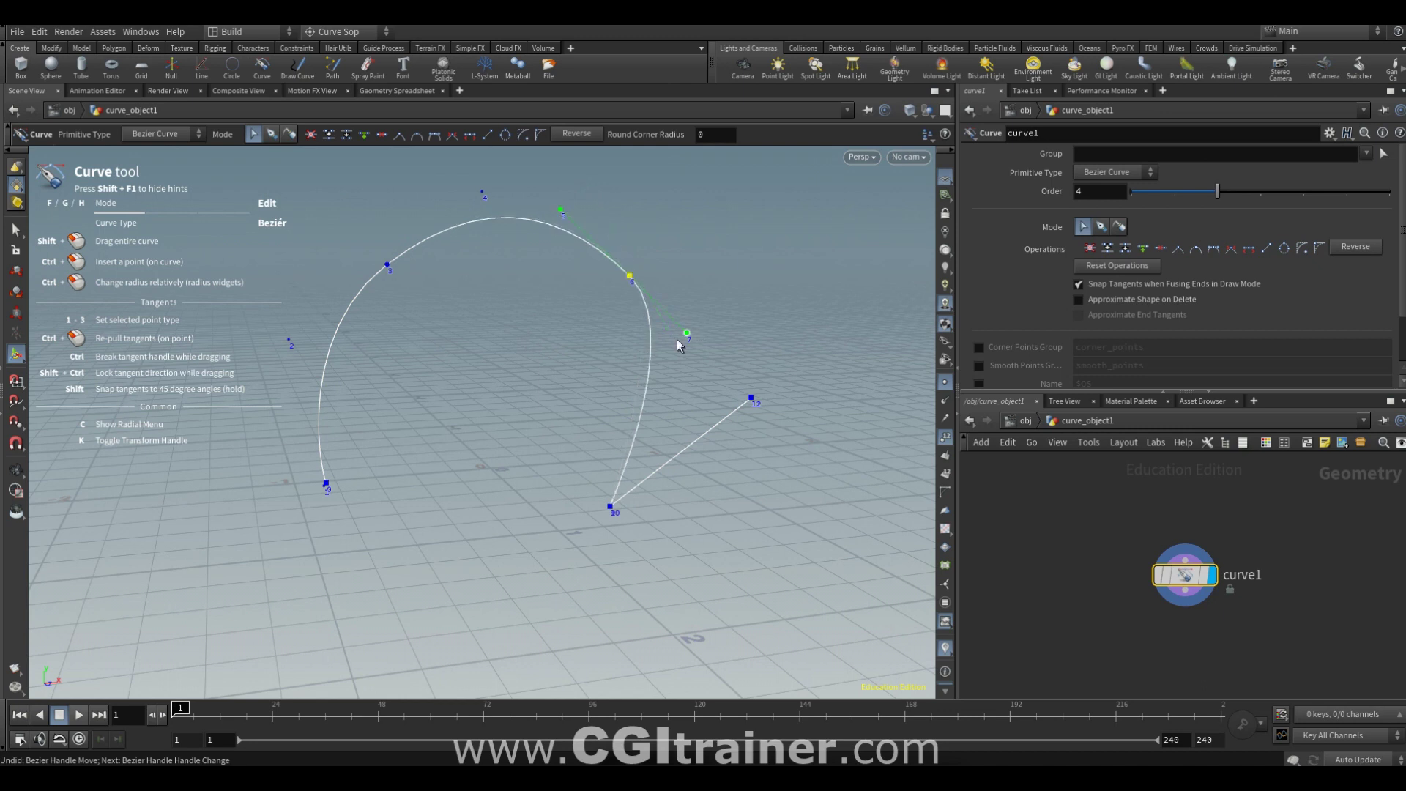
pyautogui.moveTo(688, 333); pyautogui.dragTo(481, 416)
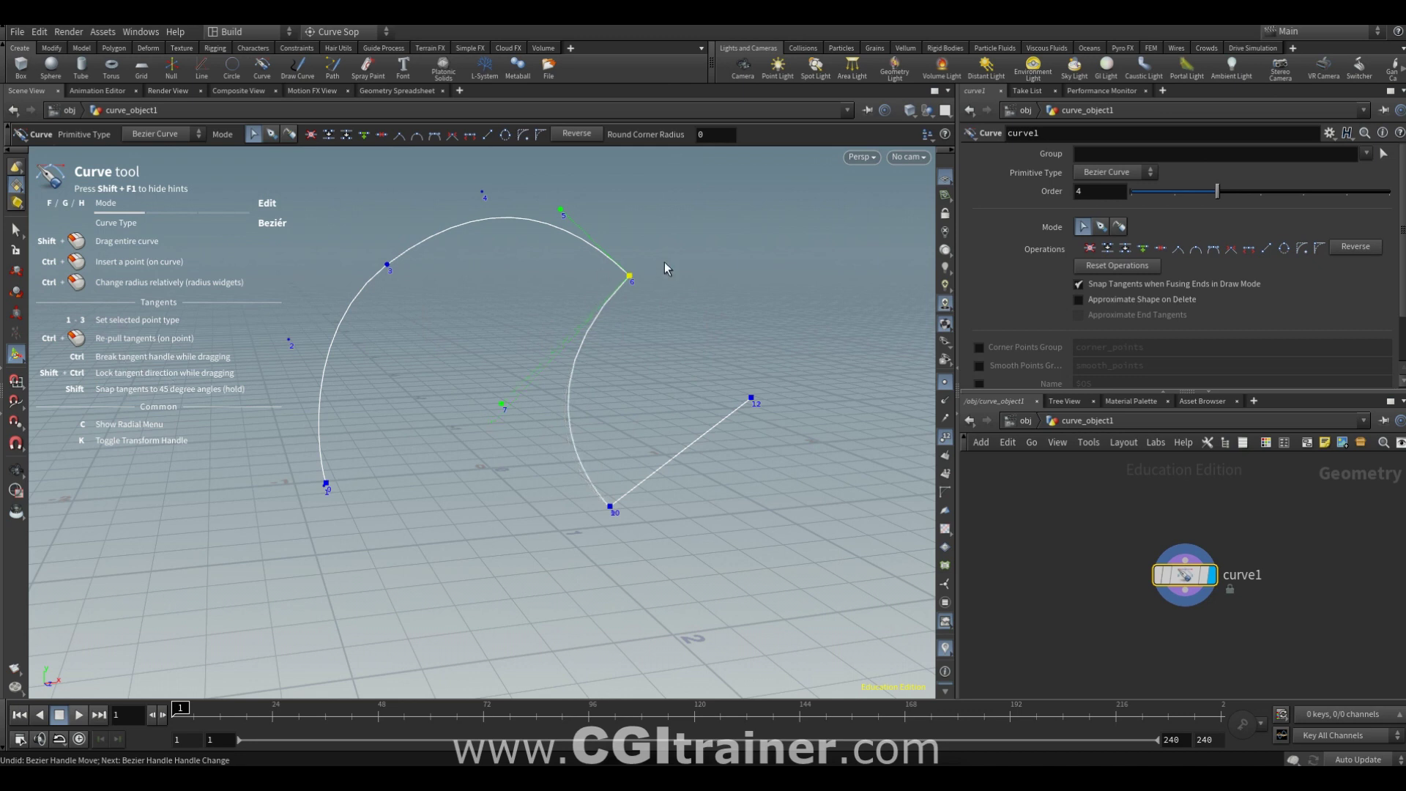
pyautogui.click(419, 139)
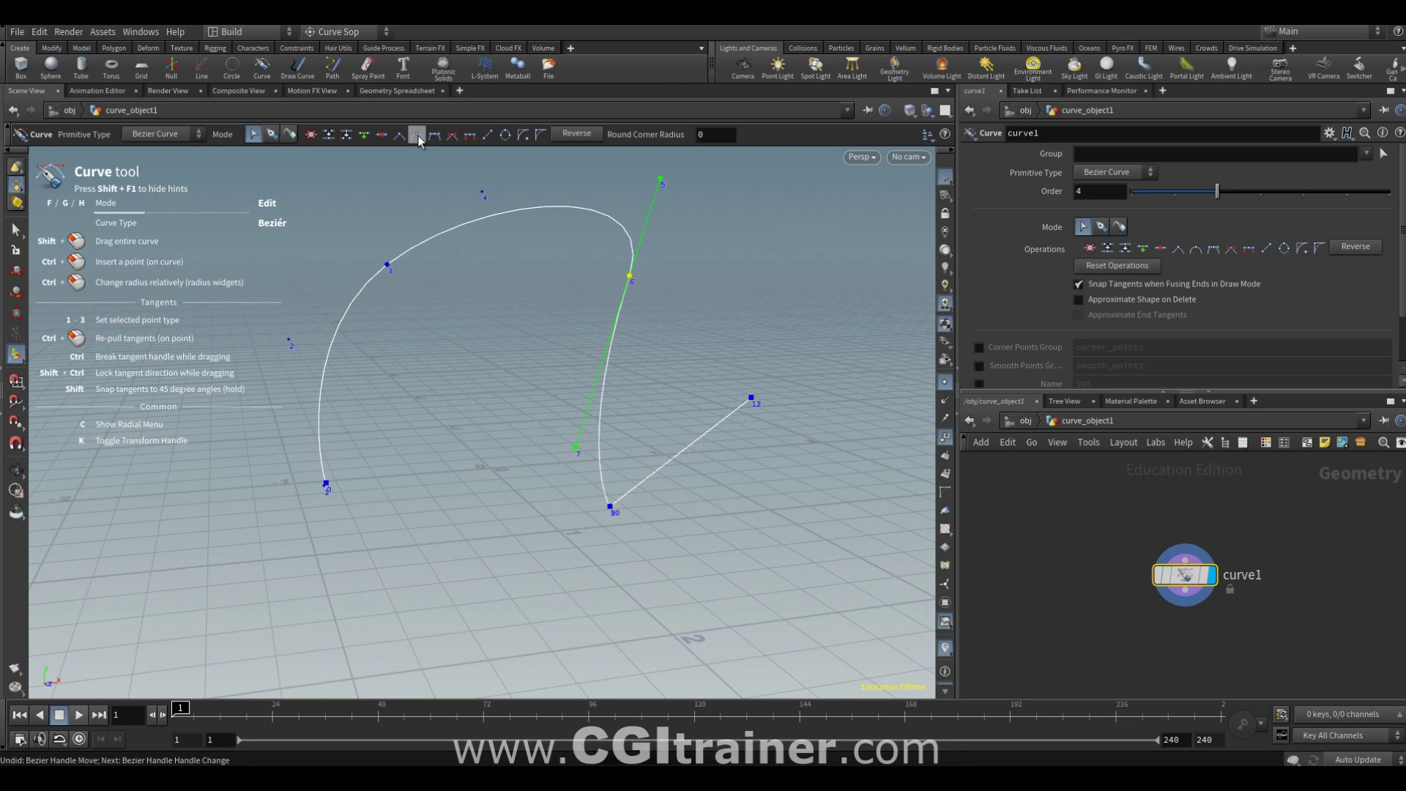
pyautogui.click(400, 136)
pyautogui.moveTo(648, 374); pyautogui.dragTo(514, 333)
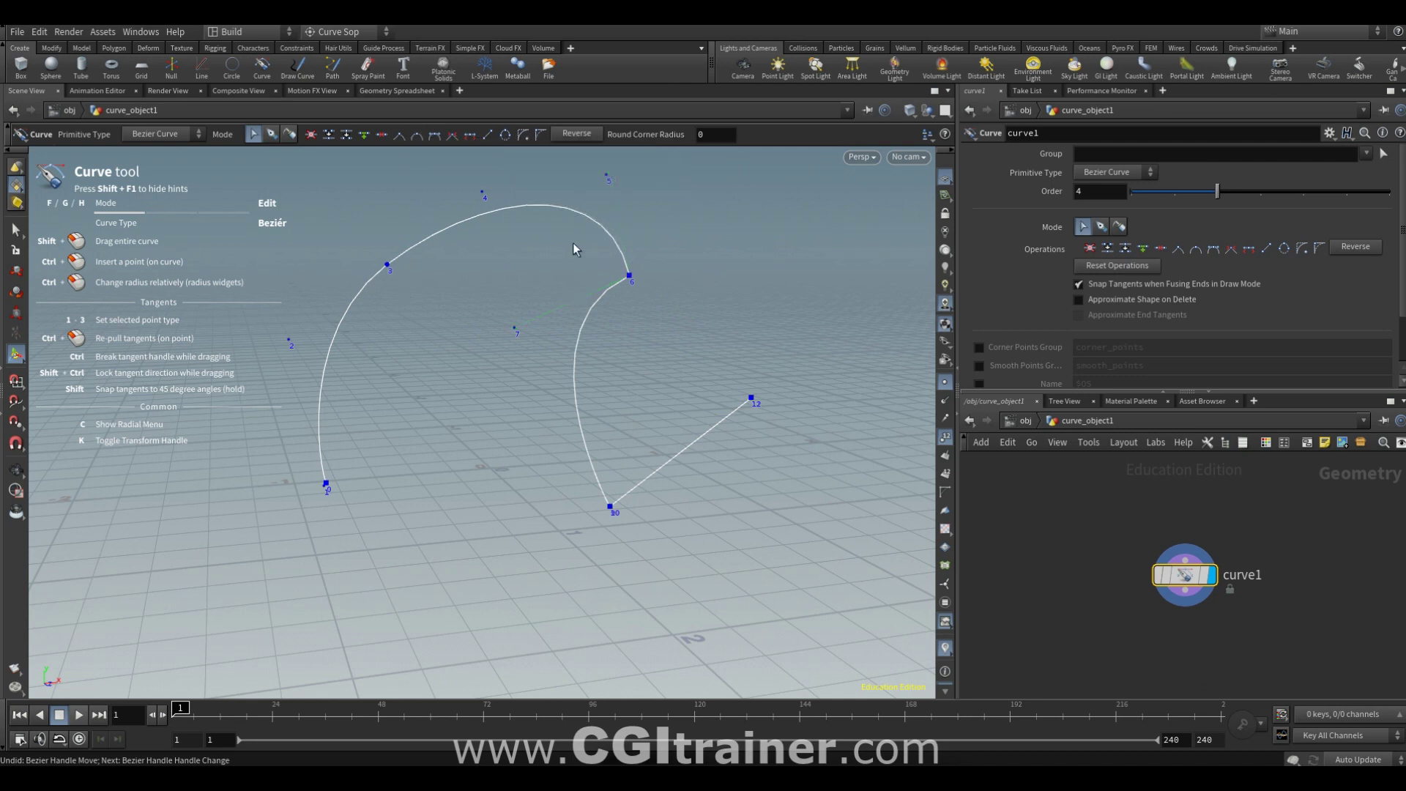
# Step: Pull the curve segments into wider bends and insert two points on the upper arc and two on the inner loop
pyautogui.moveTo(534, 208)
pyautogui.mouseDown()
pyautogui.moveTo(494, 297)
pyautogui.moveTo(541, 188)
pyautogui.moveTo(490, 233)
pyautogui.moveTo(523, 189)
pyautogui.mouseUp()
pyautogui.moveTo(574, 372); pyautogui.dragTo(512, 317)
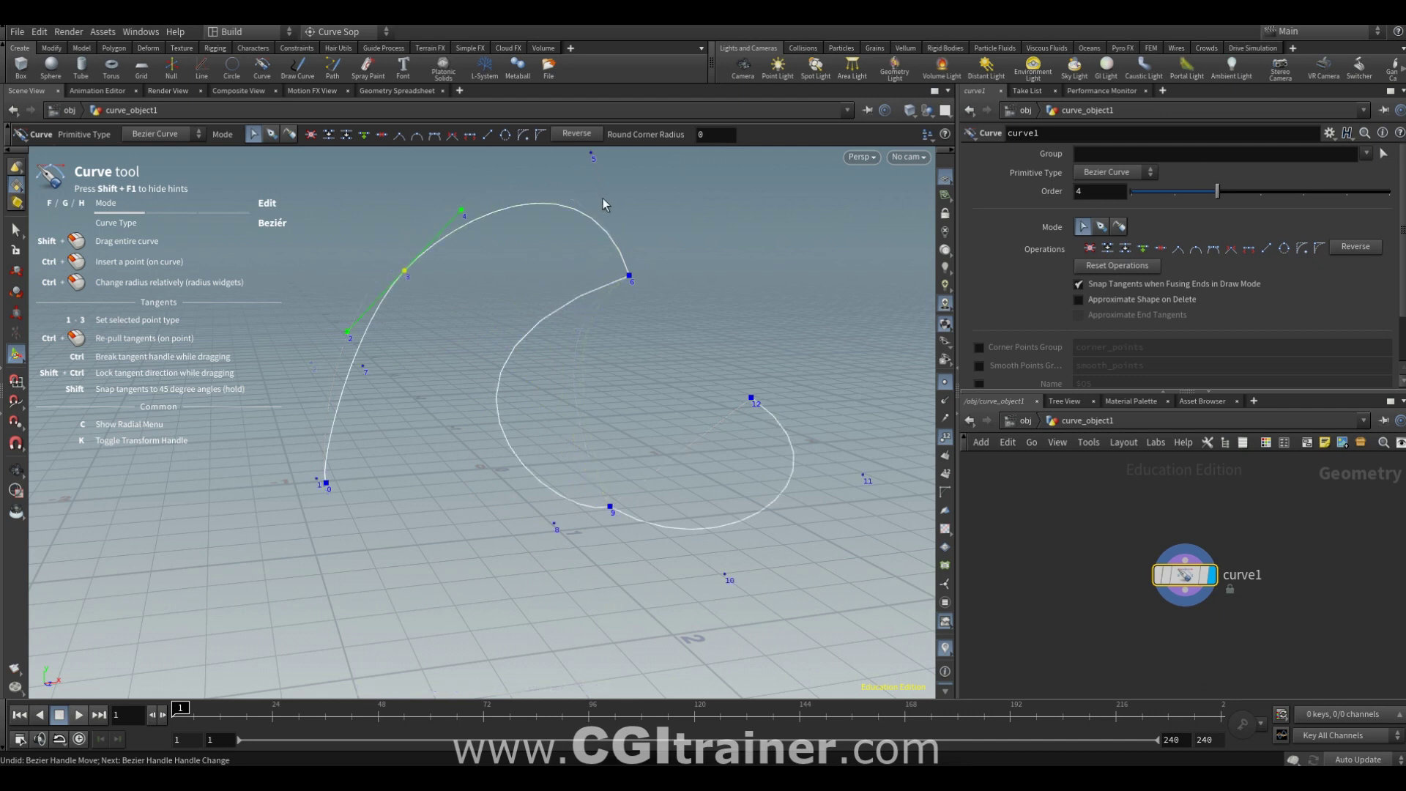
pyautogui.keyDown('ctrl'); pyautogui.click(517, 209); pyautogui.keyUp('ctrl')
pyautogui.keyDown('ctrl'); pyautogui.click(602, 228); pyautogui.keyUp('ctrl')
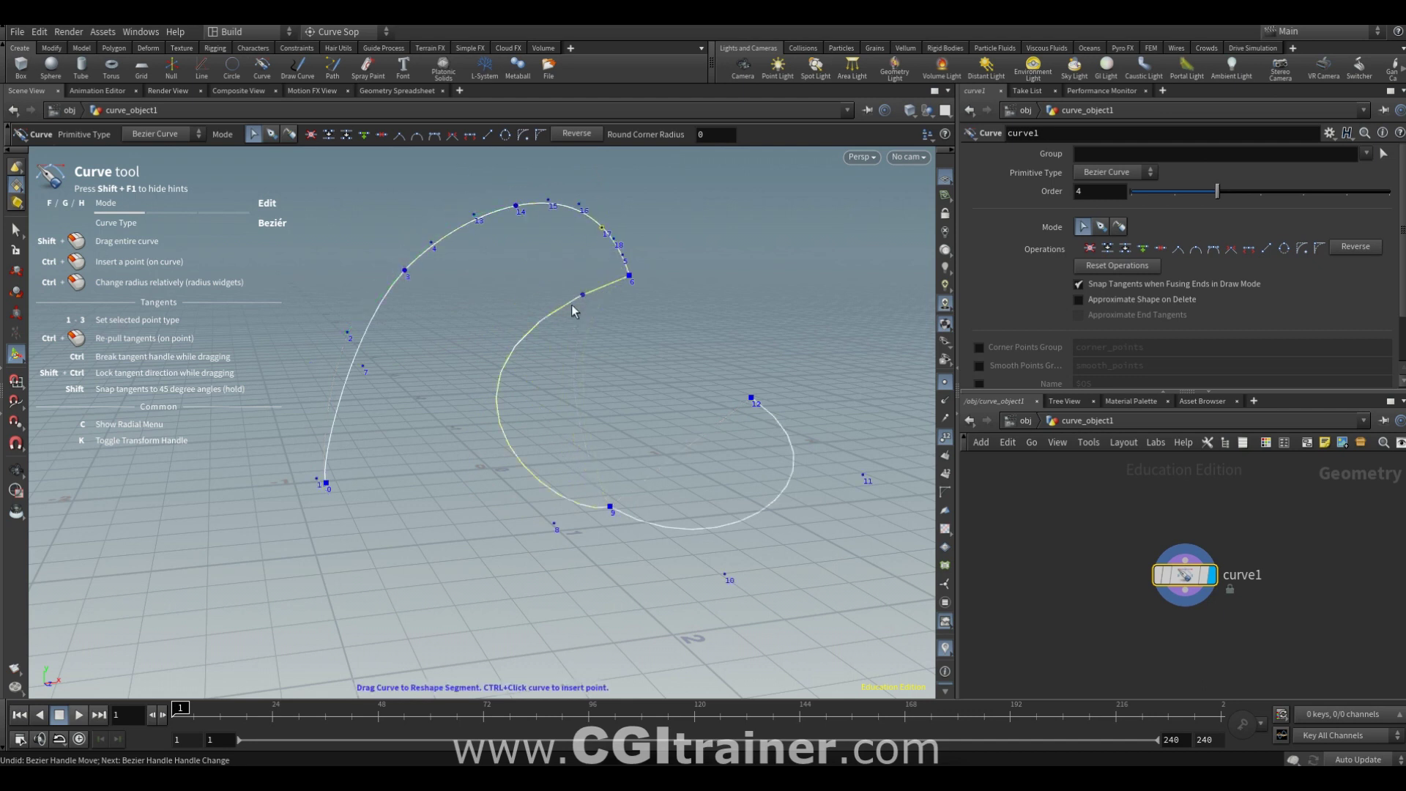
pyautogui.keyDown('ctrl'); pyautogui.click(542, 320); pyautogui.keyUp('ctrl')
pyautogui.keyDown('ctrl'); pyautogui.click(503, 435); pyautogui.keyUp('ctrl')
# Step: Bulge the inner loop outward around its inserted point and shift the entire curve sideways
pyautogui.moveTo(486, 403); pyautogui.dragTo(492, 385)
pyautogui.moveTo(509, 436); pyautogui.dragTo(468, 428)
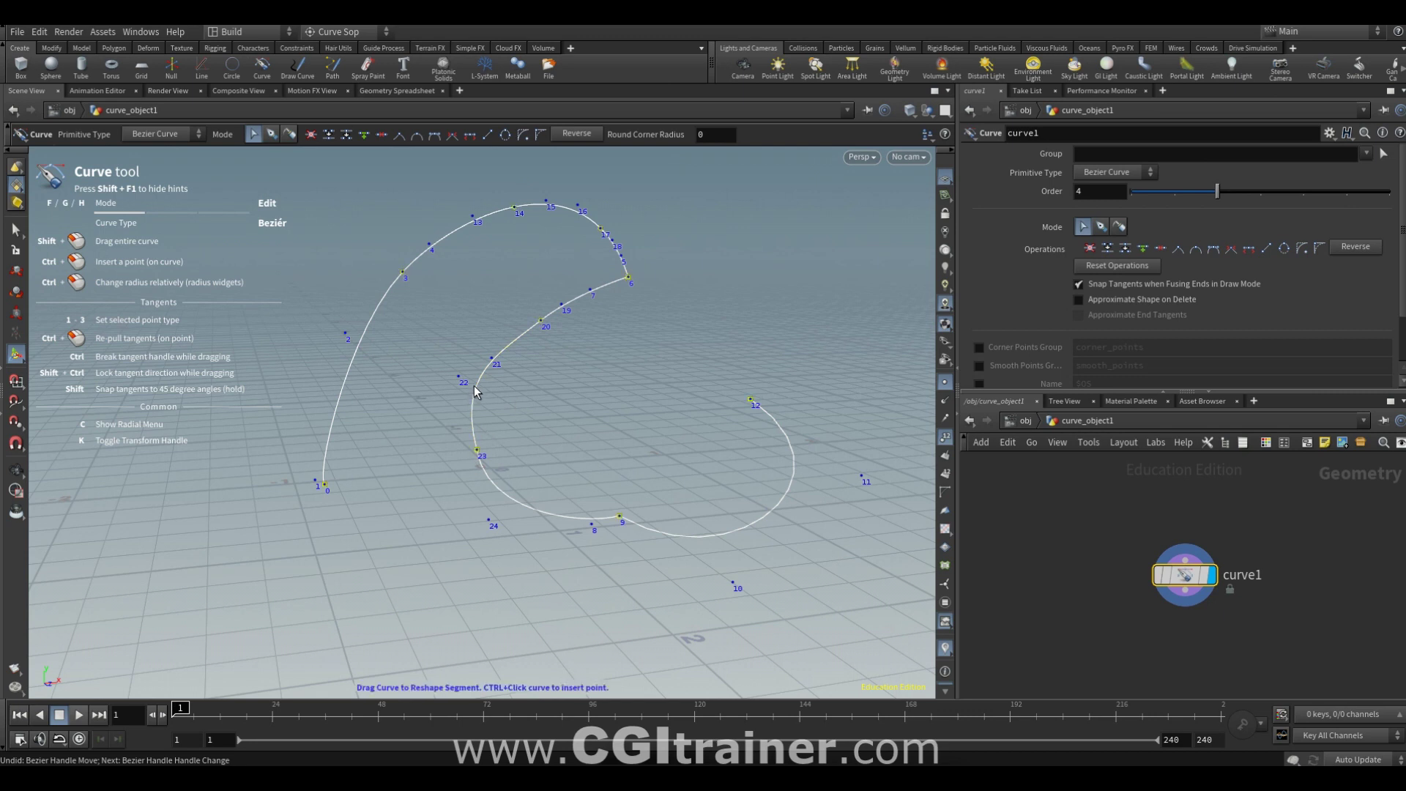
pyautogui.keyDown('shift'); pyautogui.moveTo(477, 455); pyautogui.dragTo(522, 461); pyautogui.keyUp('shift')
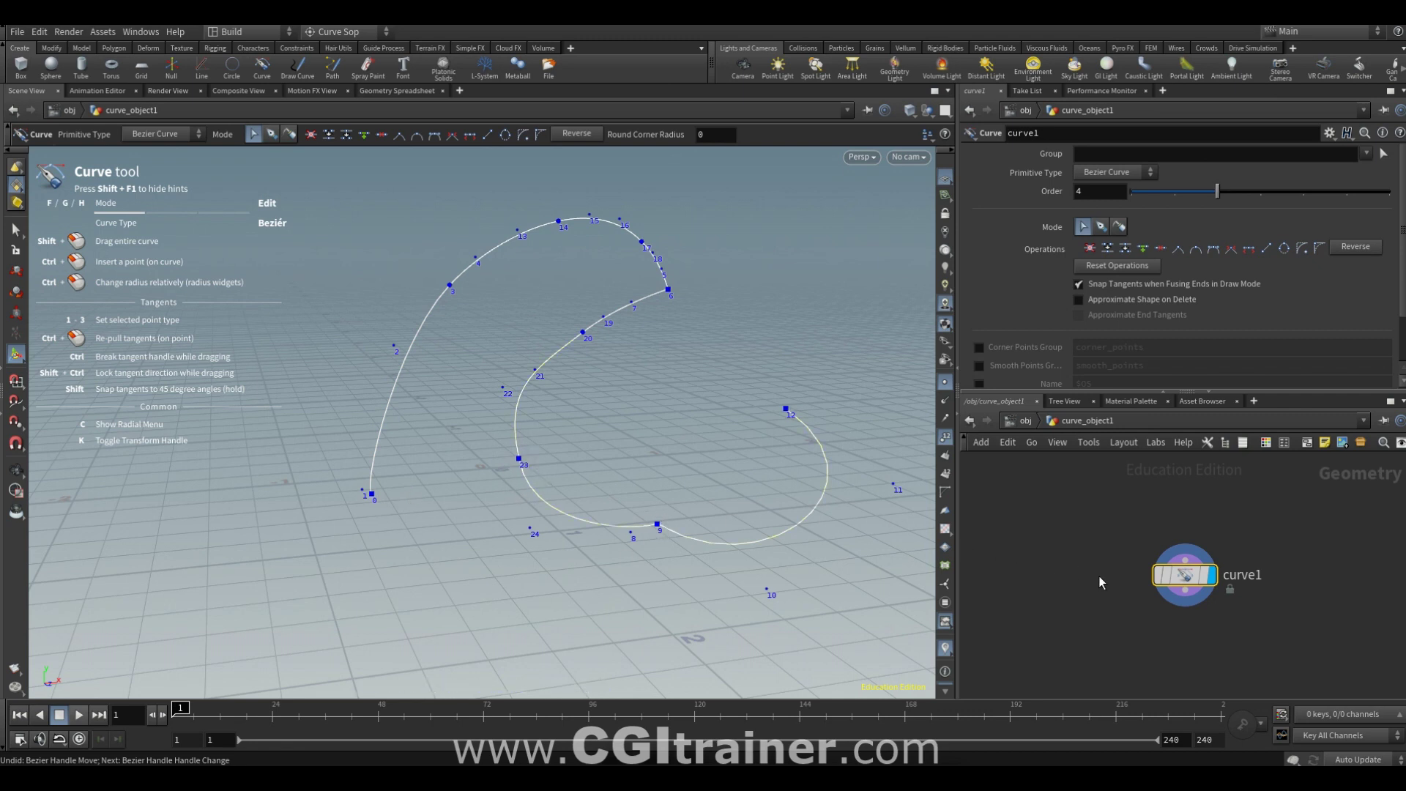
# Step: Add a Sort node below curve1, connect it to the curve, and display its output
pyautogui.moveTo(1162, 623); pyautogui.dragTo(1102, 527, button='middle')
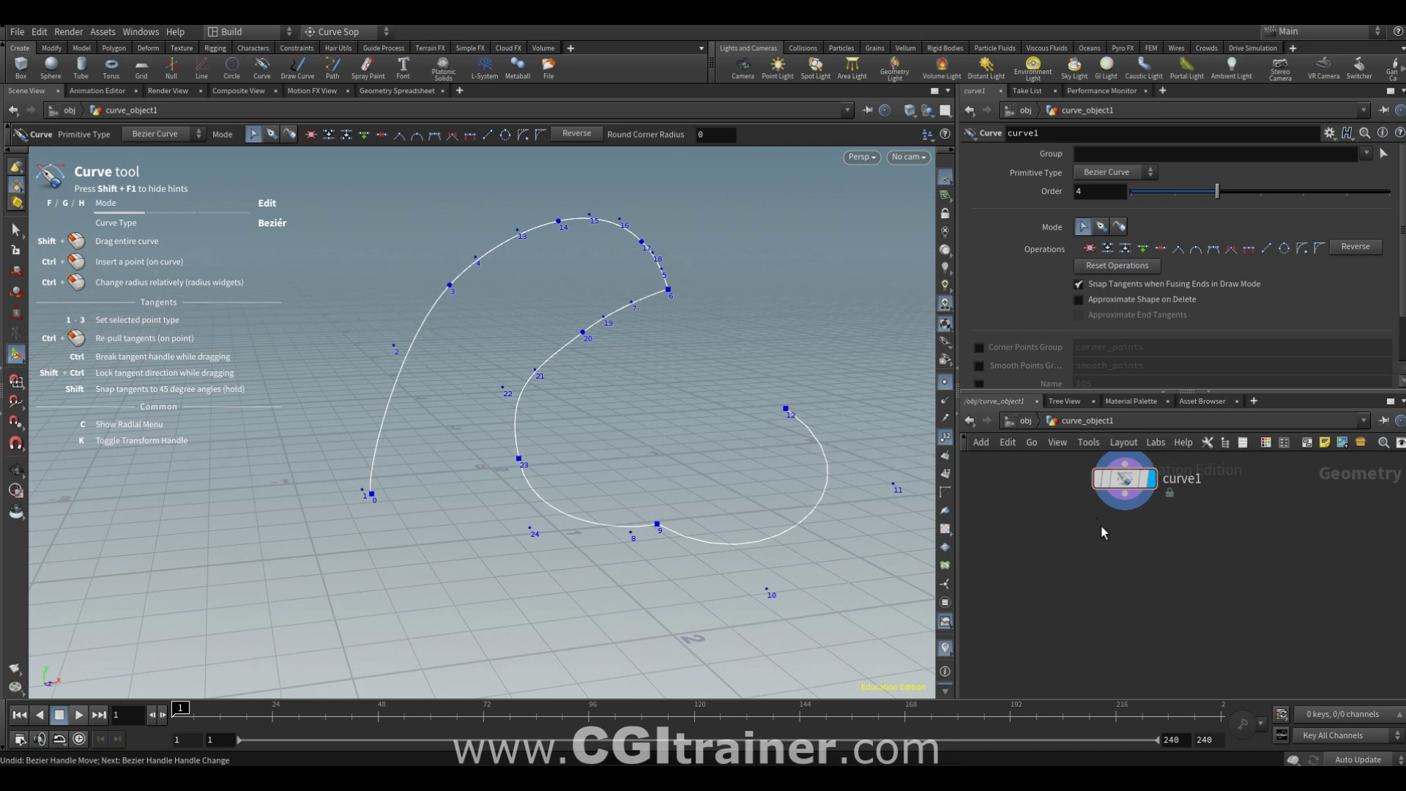
pyautogui.press('Tab')
pyautogui.write('sort')
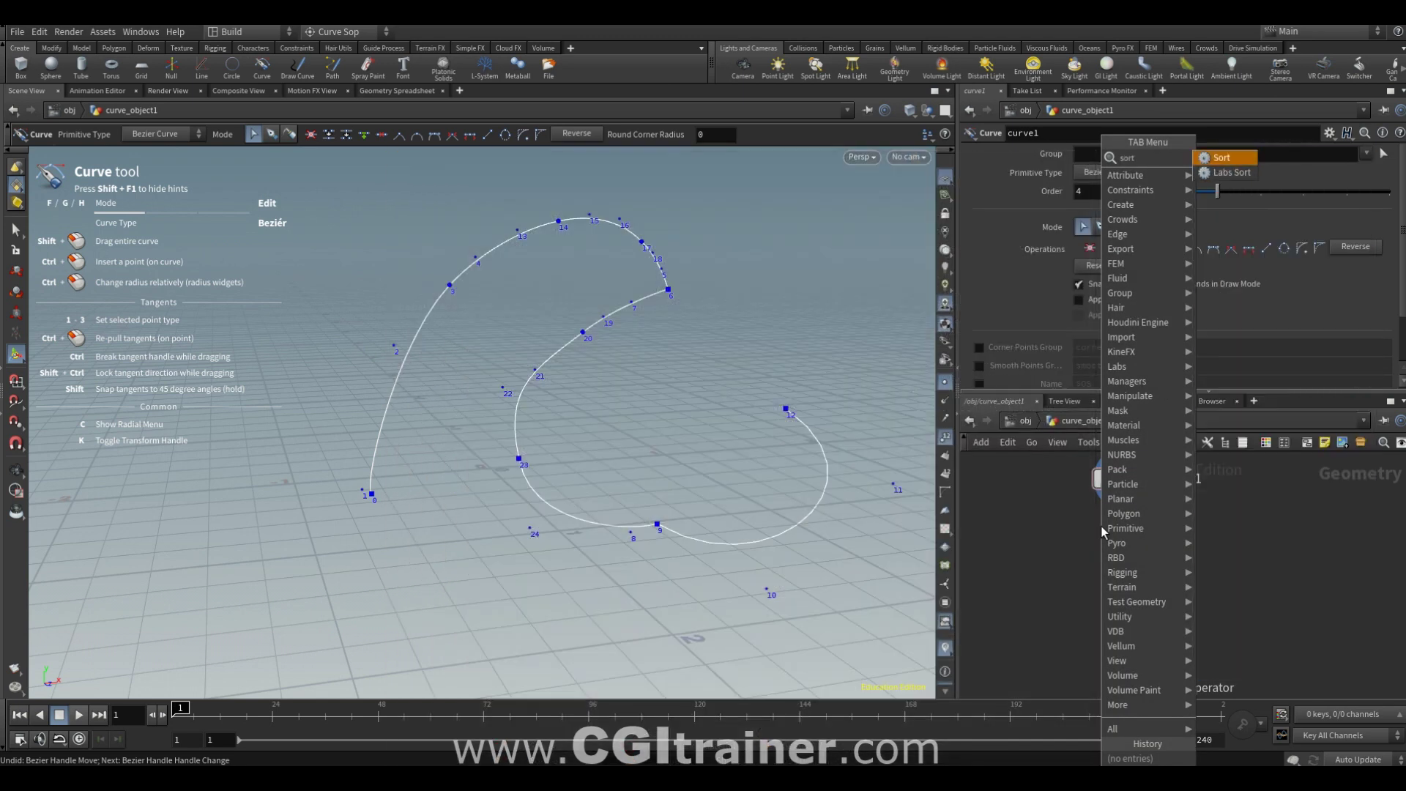
pyautogui.click(1223, 158)
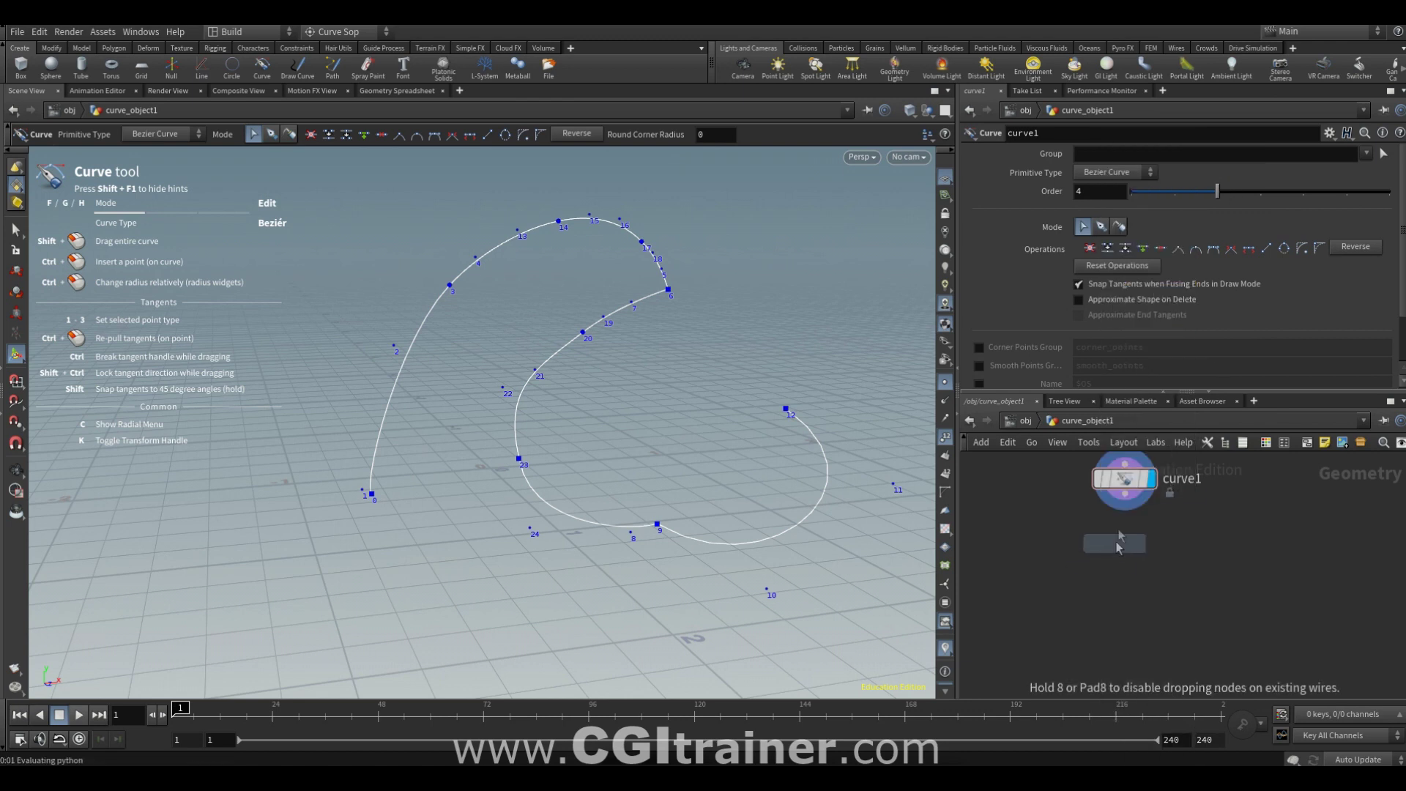
pyautogui.click(1118, 525)
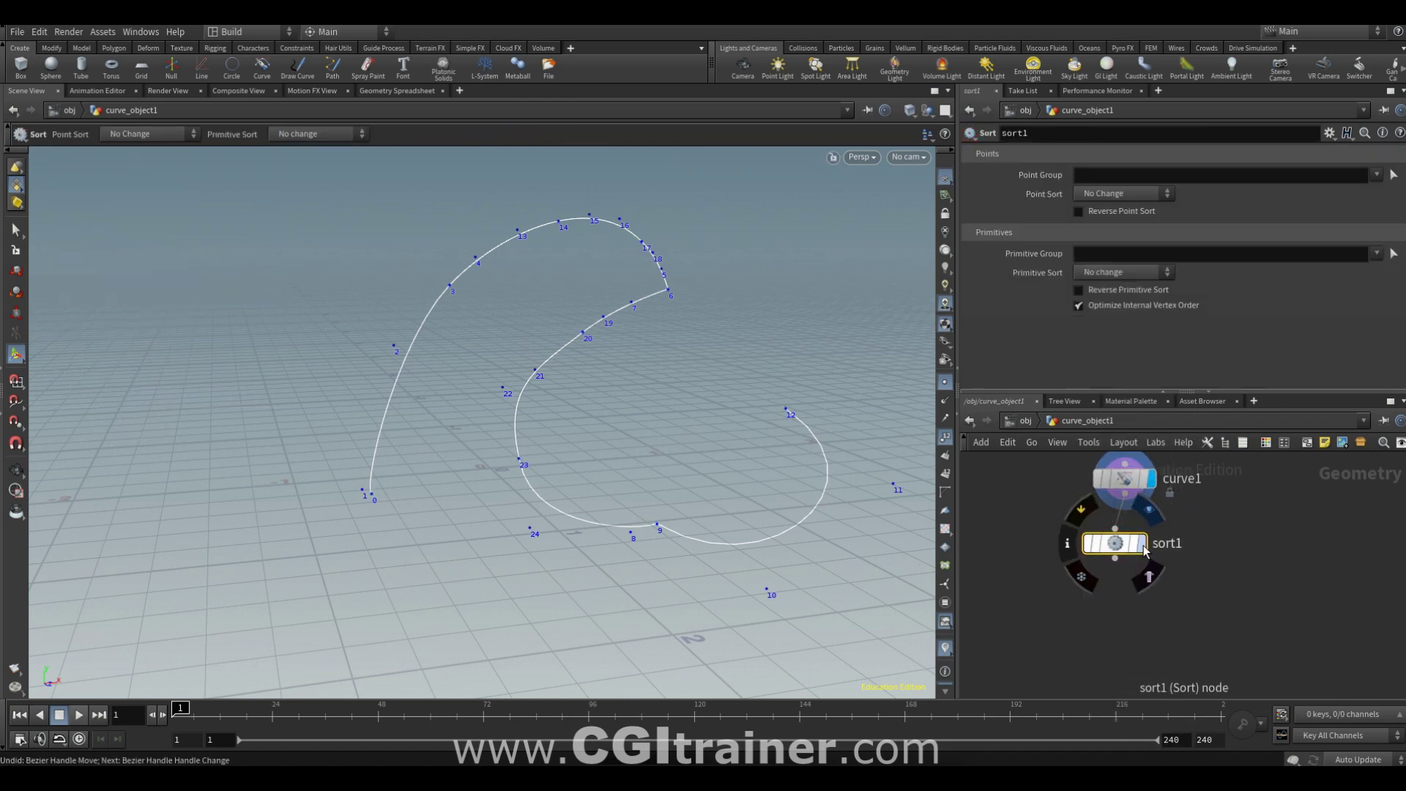
# Step: Set the Sort node's point sort to By Vertex Order with reverse point sort enabled
pyautogui.click(1124, 193)
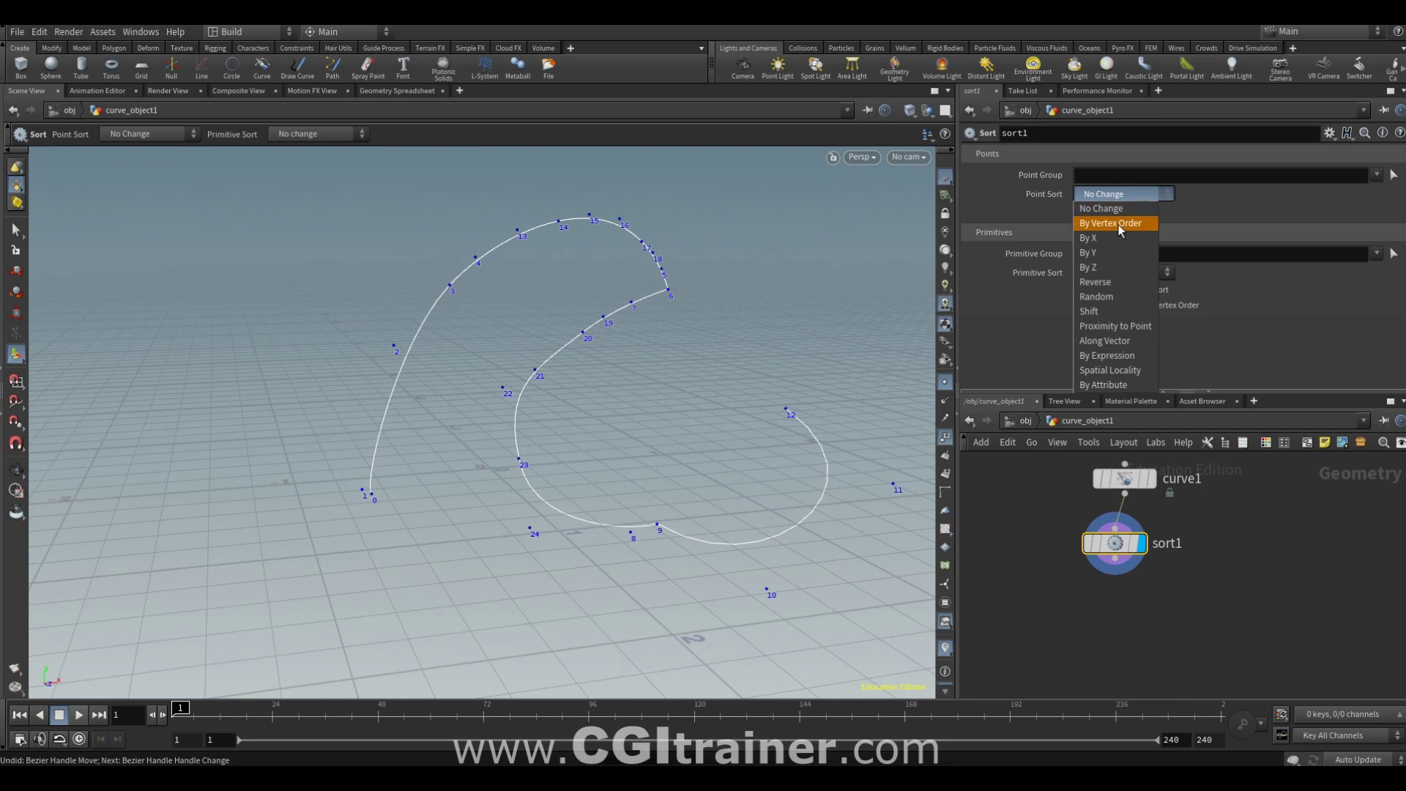
pyautogui.click(1118, 223)
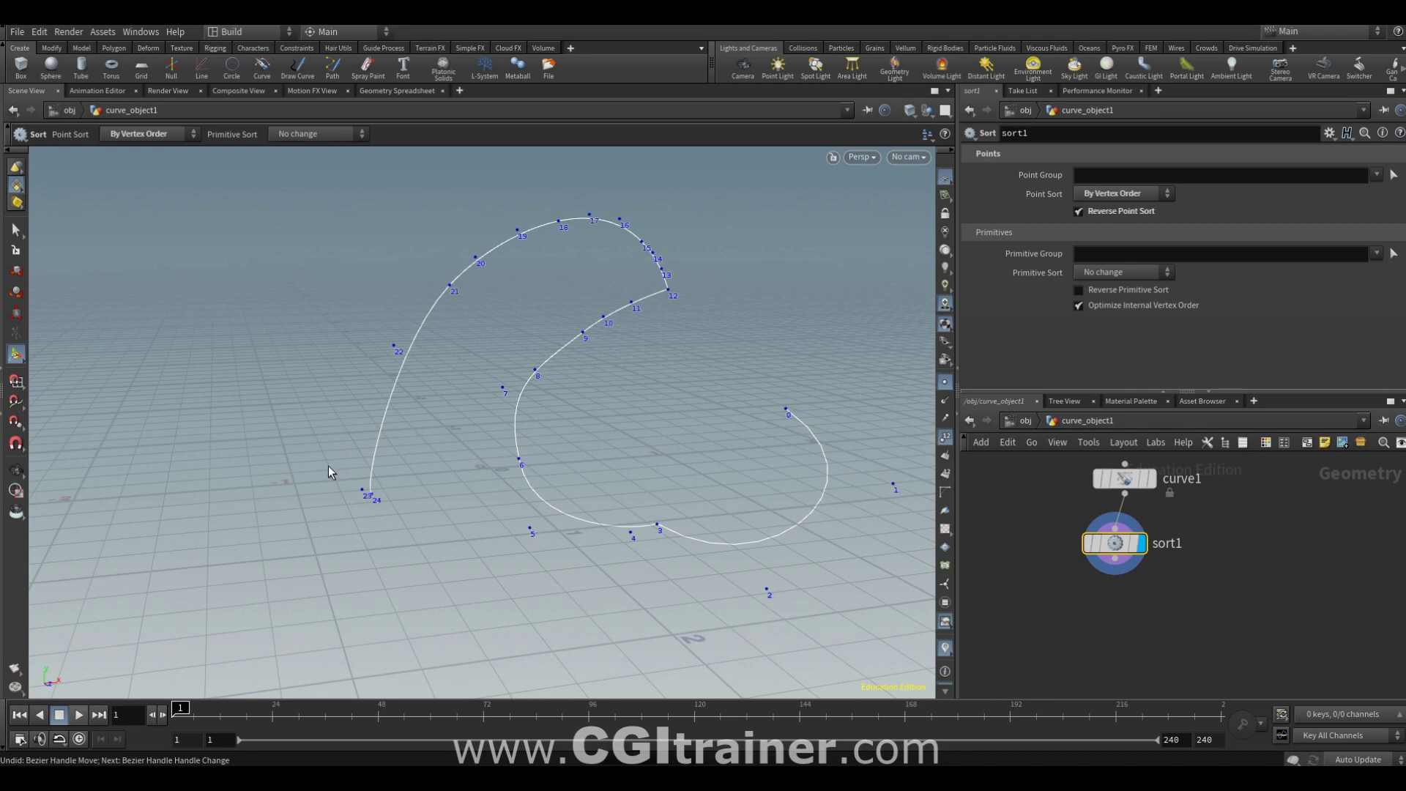
pyautogui.moveTo(1108, 544); pyautogui.dragTo(1131, 574)
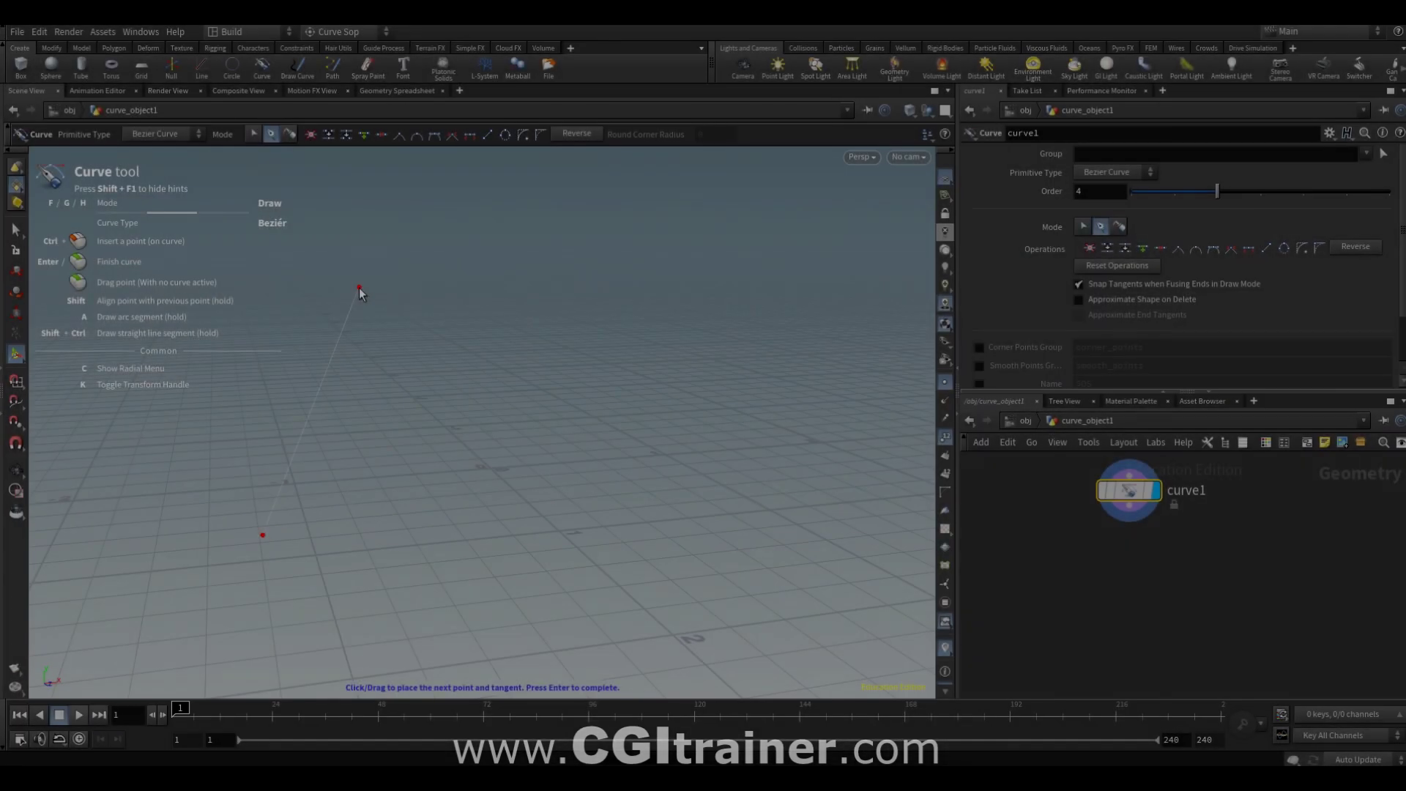
# Step: Draw an open four-anchor Bezier curve with straight segments and change its primitive type to Polygon
pyautogui.click(358, 287)
pyautogui.click(612, 271)
pyautogui.press('Return')
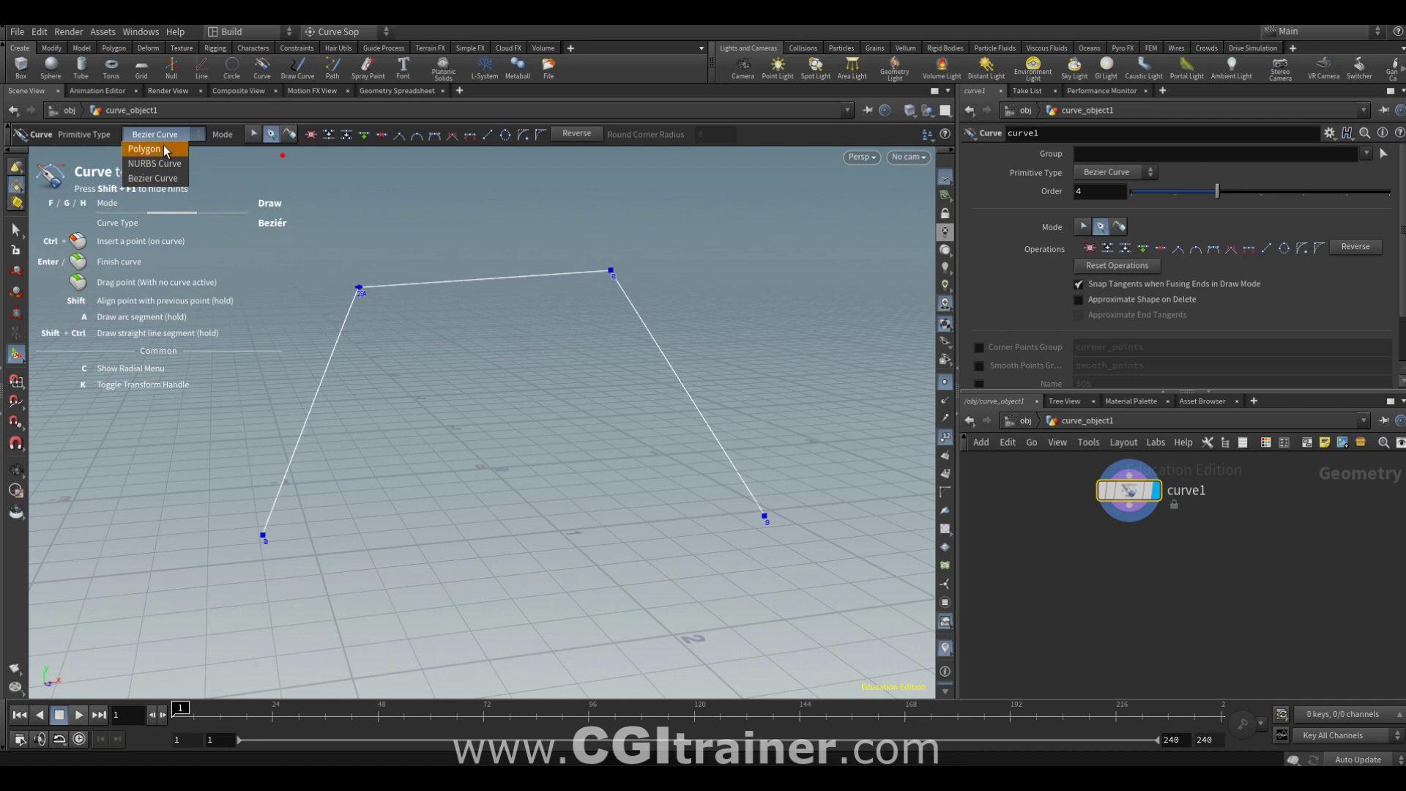
pyautogui.click(164, 149)
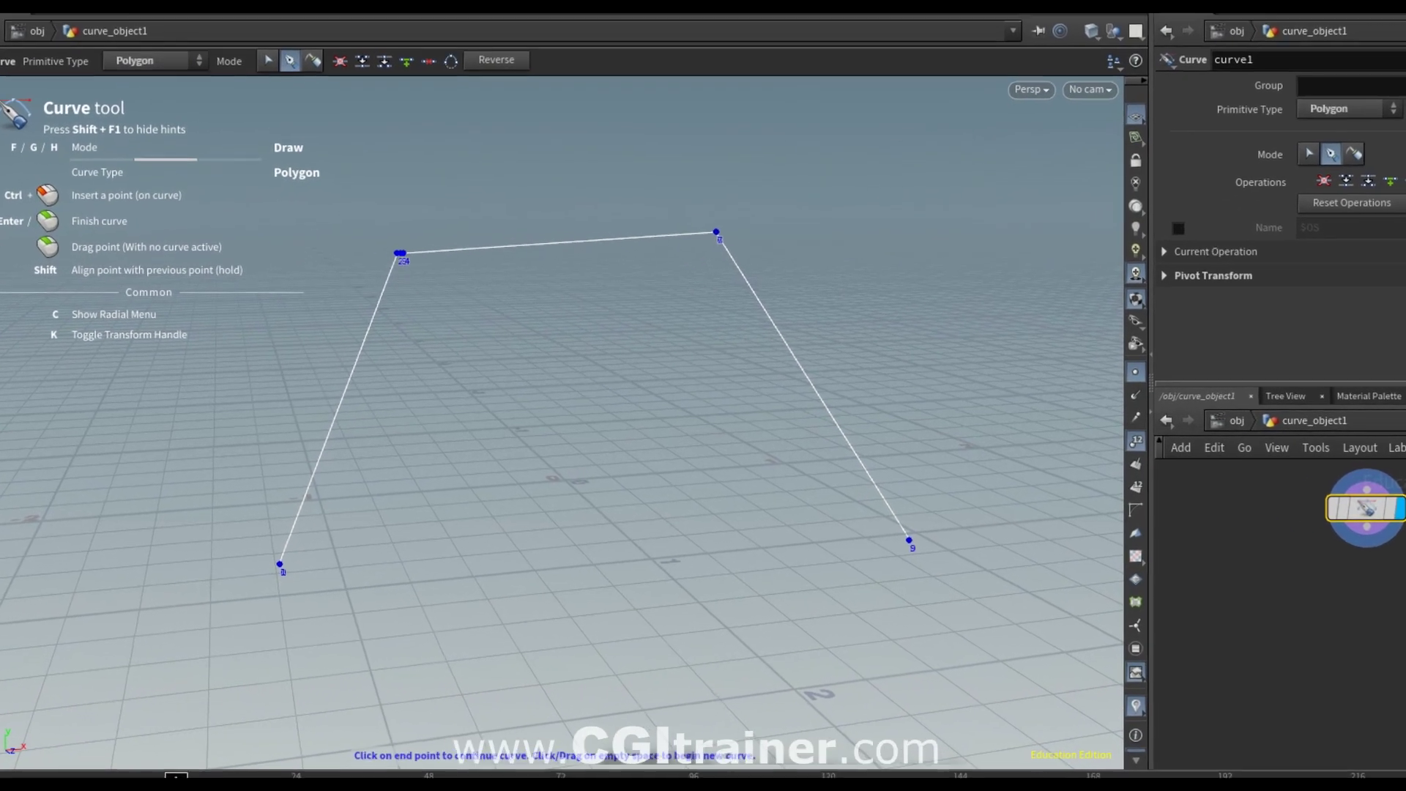
# Step: Pull apart the stacked points at the polygon's upper-left corner, moving each one to its own position
pyautogui.press('s')
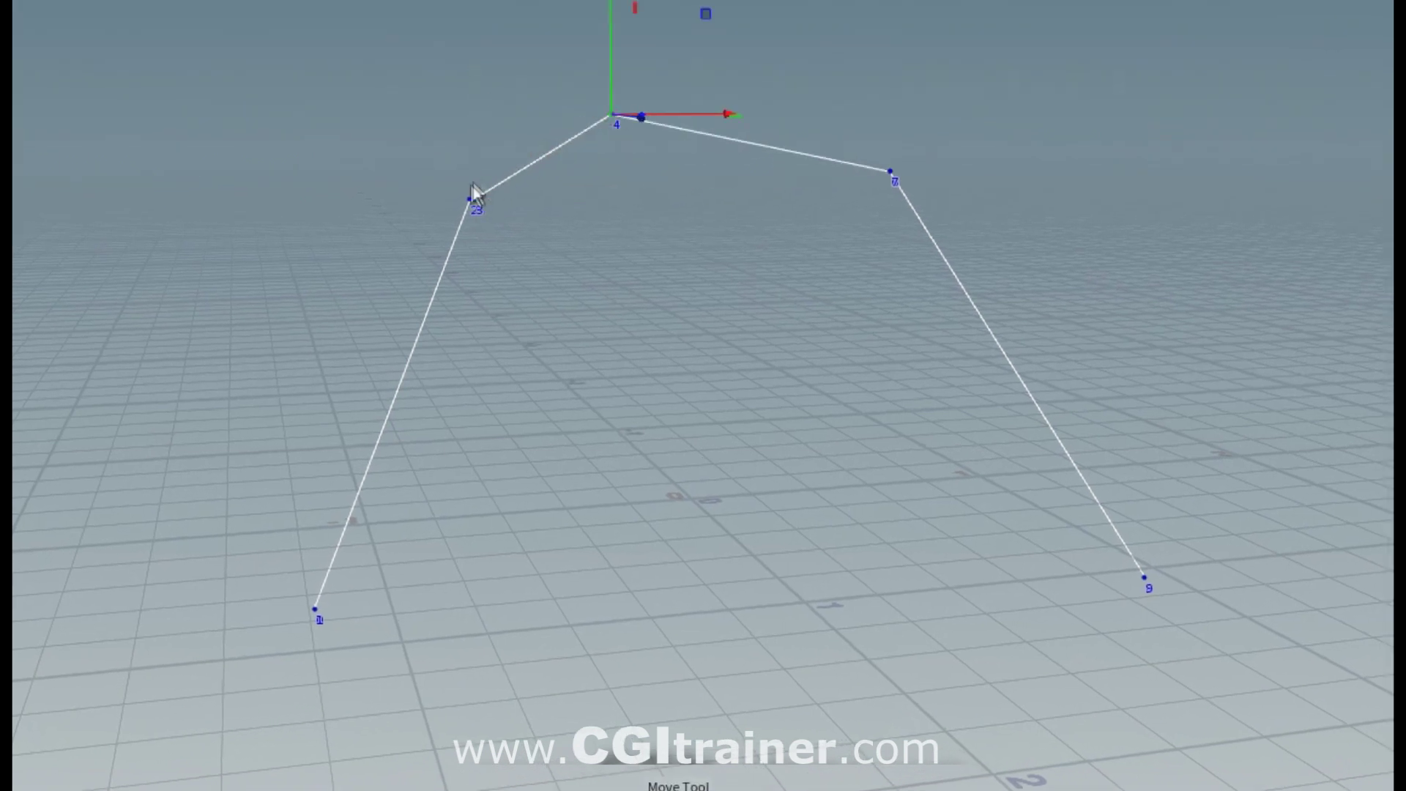
pyautogui.hotkey('ctrl', 'z')
pyautogui.moveTo(474, 198); pyautogui.dragTo(367, 128)
pyautogui.hotkey('ctrl', 'z')
pyautogui.hotkey('ctrl', 'z')
pyautogui.hotkey('ctrl', 'z')
pyautogui.moveTo(478, 201); pyautogui.dragTo(758, 50)
pyautogui.moveTo(474, 200); pyautogui.dragTo(434, 78)
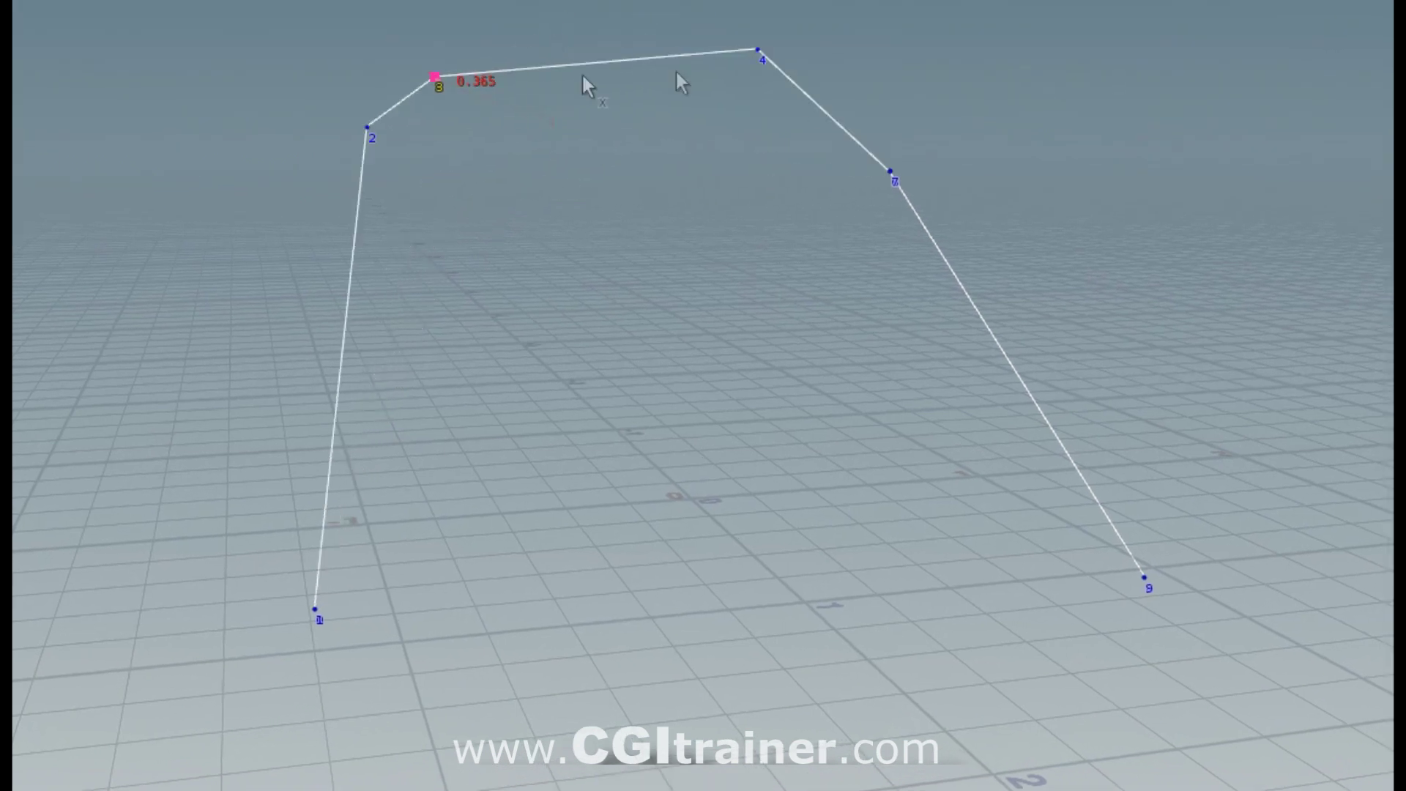
# Step: Shift the fourth point inward and separate the stacked points at the upper-right corner and lower-left end
pyautogui.moveTo(761, 54); pyautogui.dragTo(583, 110)
pyautogui.moveTo(886, 166); pyautogui.dragTo(997, 81)
pyautogui.moveTo(893, 175)
pyautogui.mouseDown()
pyautogui.moveTo(806, 98)
pyautogui.moveTo(1079, 231)
pyautogui.moveTo(1045, 220)
pyautogui.mouseUp()
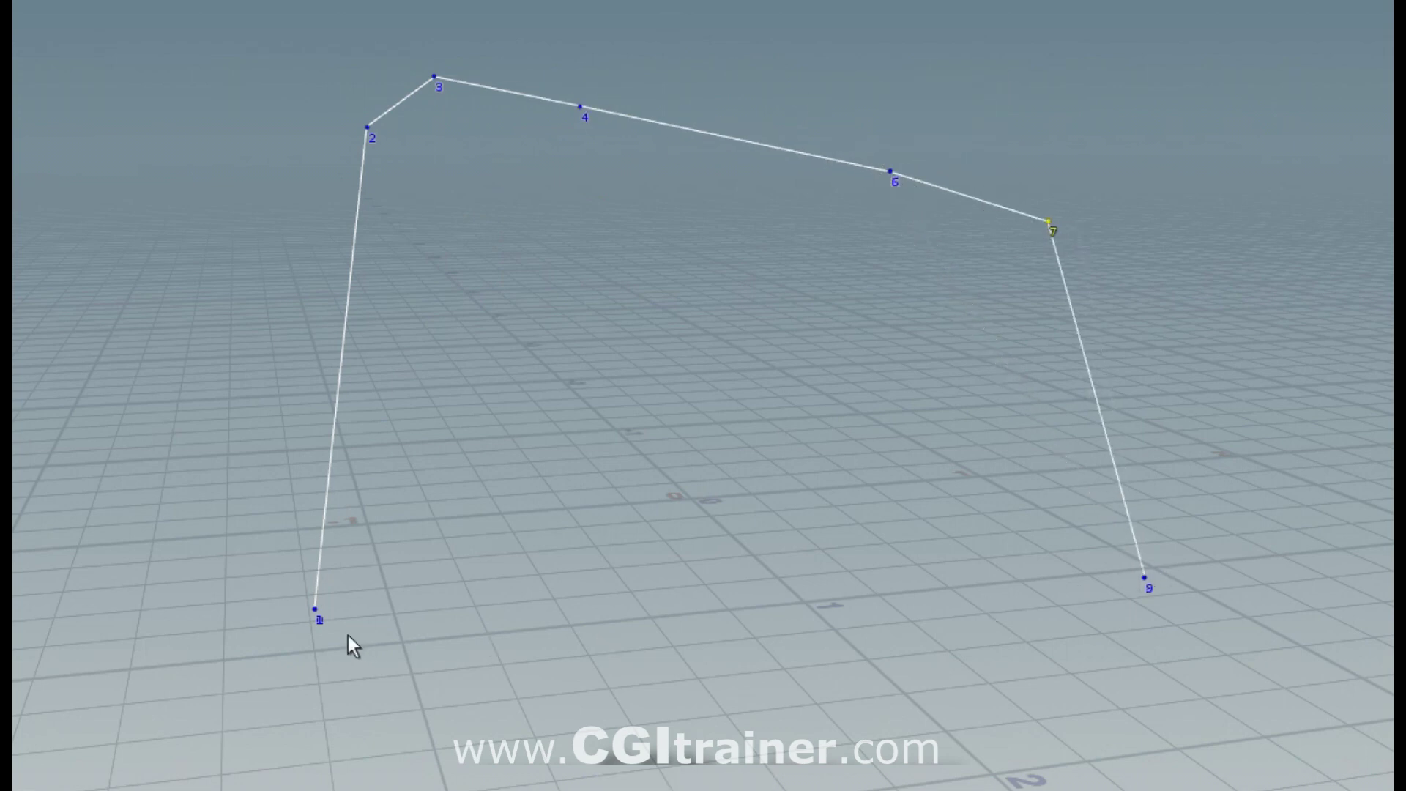
pyautogui.moveTo(317, 615); pyautogui.dragTo(296, 556)
pyautogui.moveTo(296, 556); pyautogui.dragTo(261, 431)
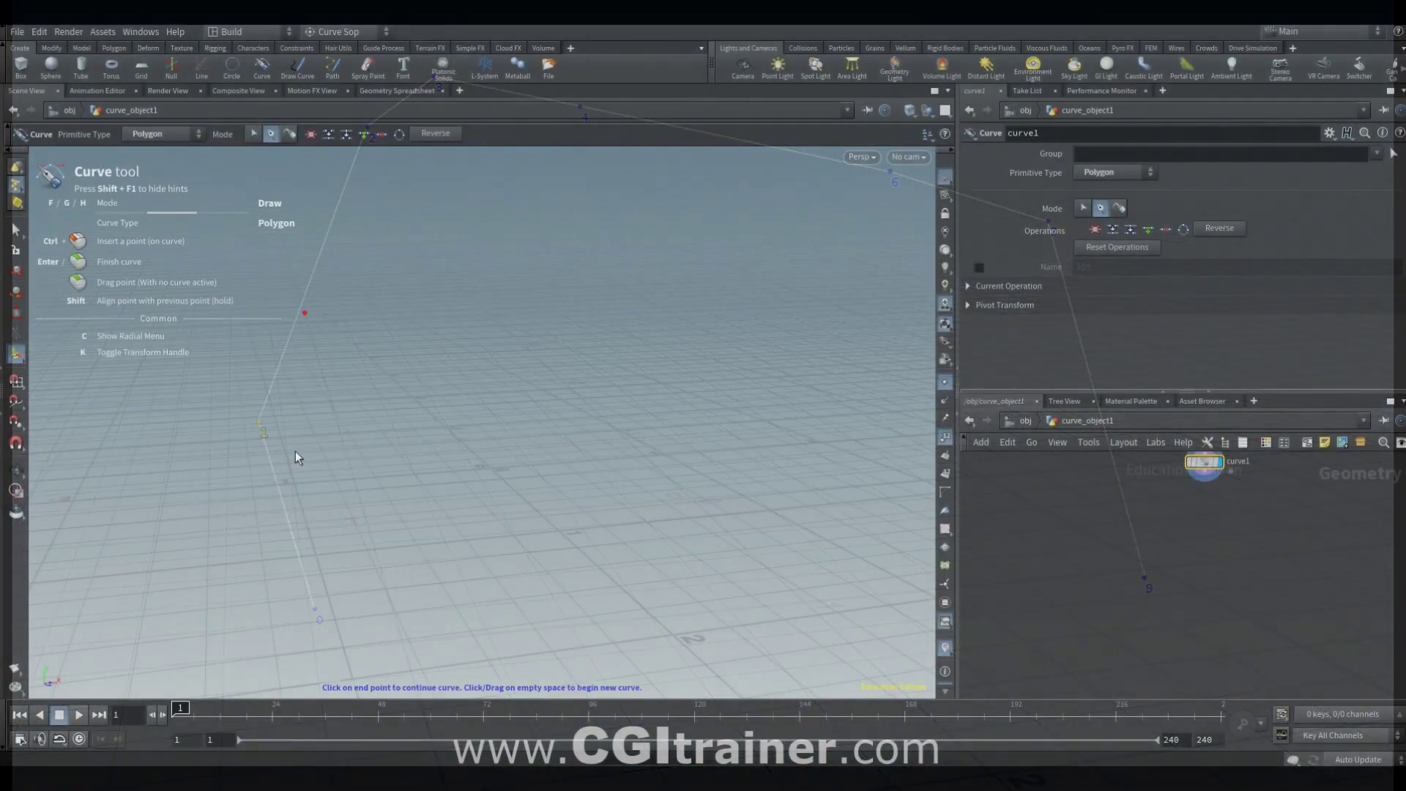
# Step: Draw a new open polygon curve with four points, low at both ends and high in the middle
pyautogui.click(276, 478)
pyautogui.click(385, 253)
pyautogui.click(652, 232)
pyautogui.click(753, 450)
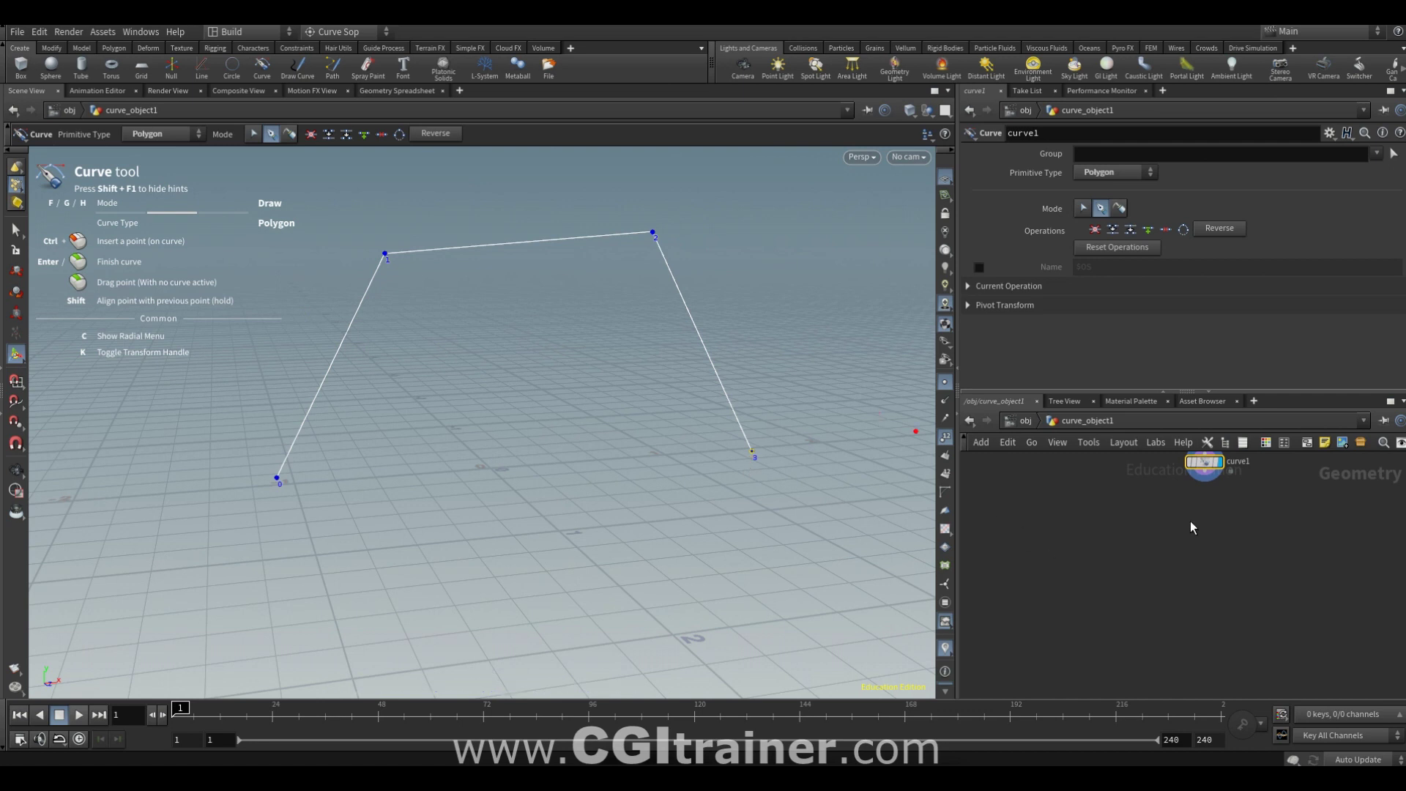
# Step: Select individual points of the polygon curve and reposition them with the Move tool
pyautogui.click(16, 231)
pyautogui.moveTo(311, 183); pyautogui.dragTo(407, 298)
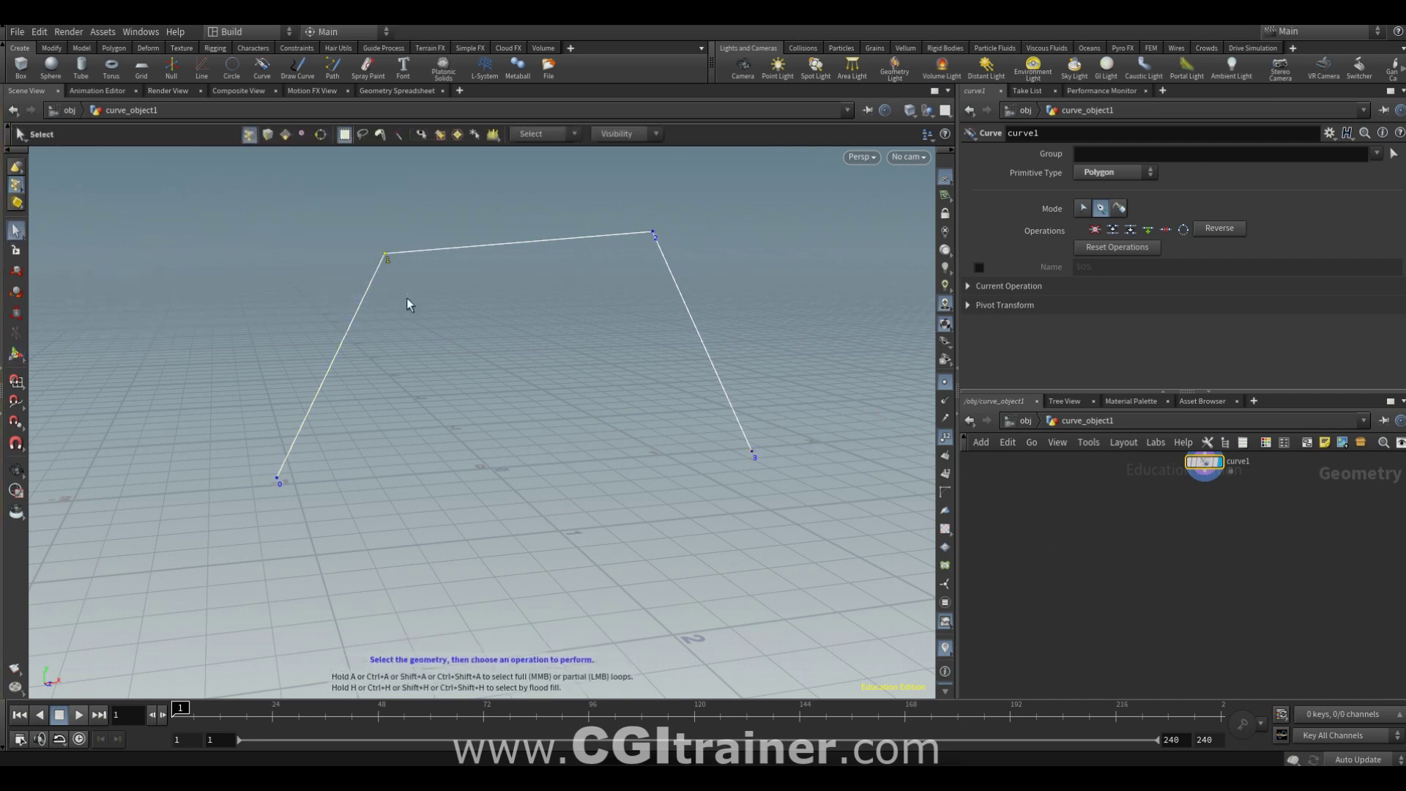
pyautogui.press('t')
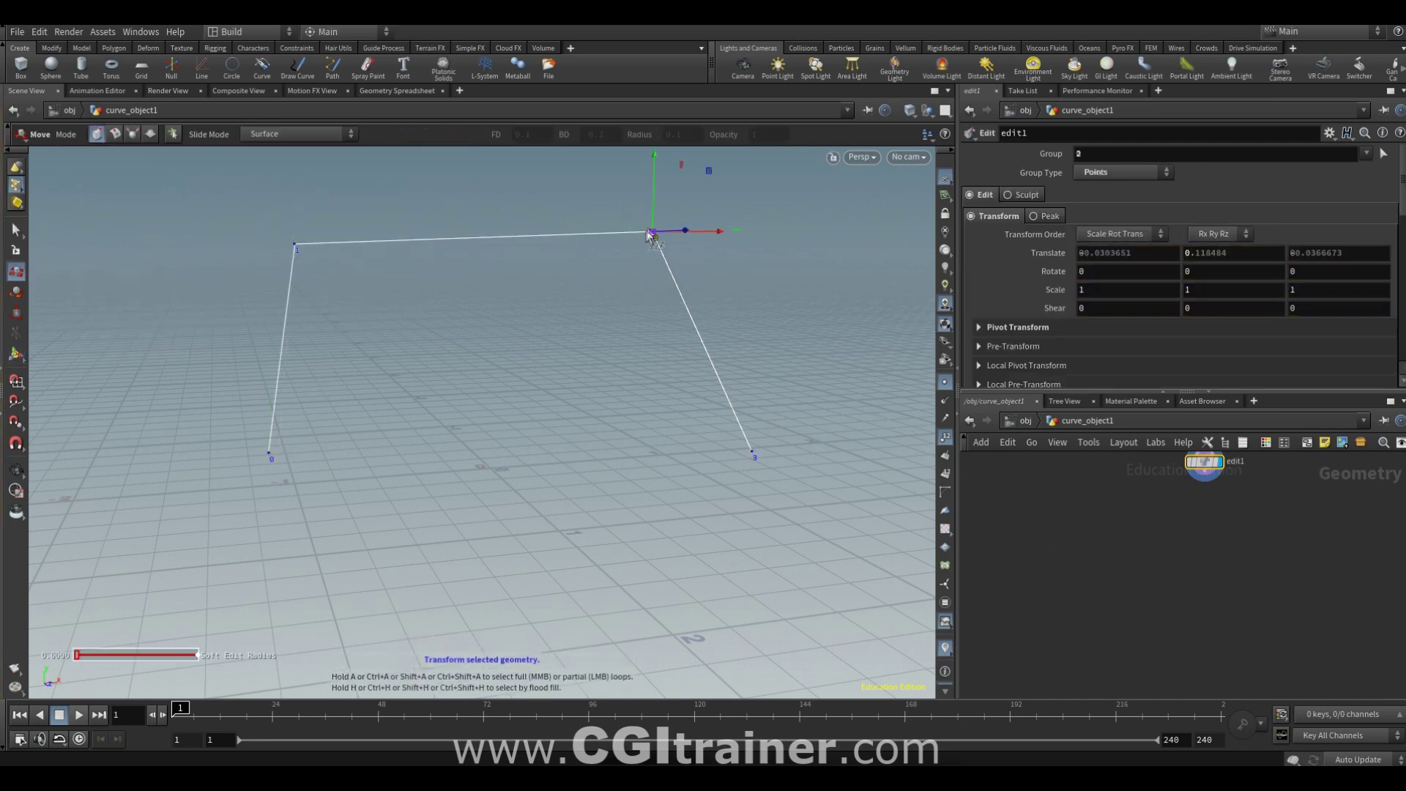
pyautogui.moveTo(656, 234); pyautogui.dragTo(713, 308)
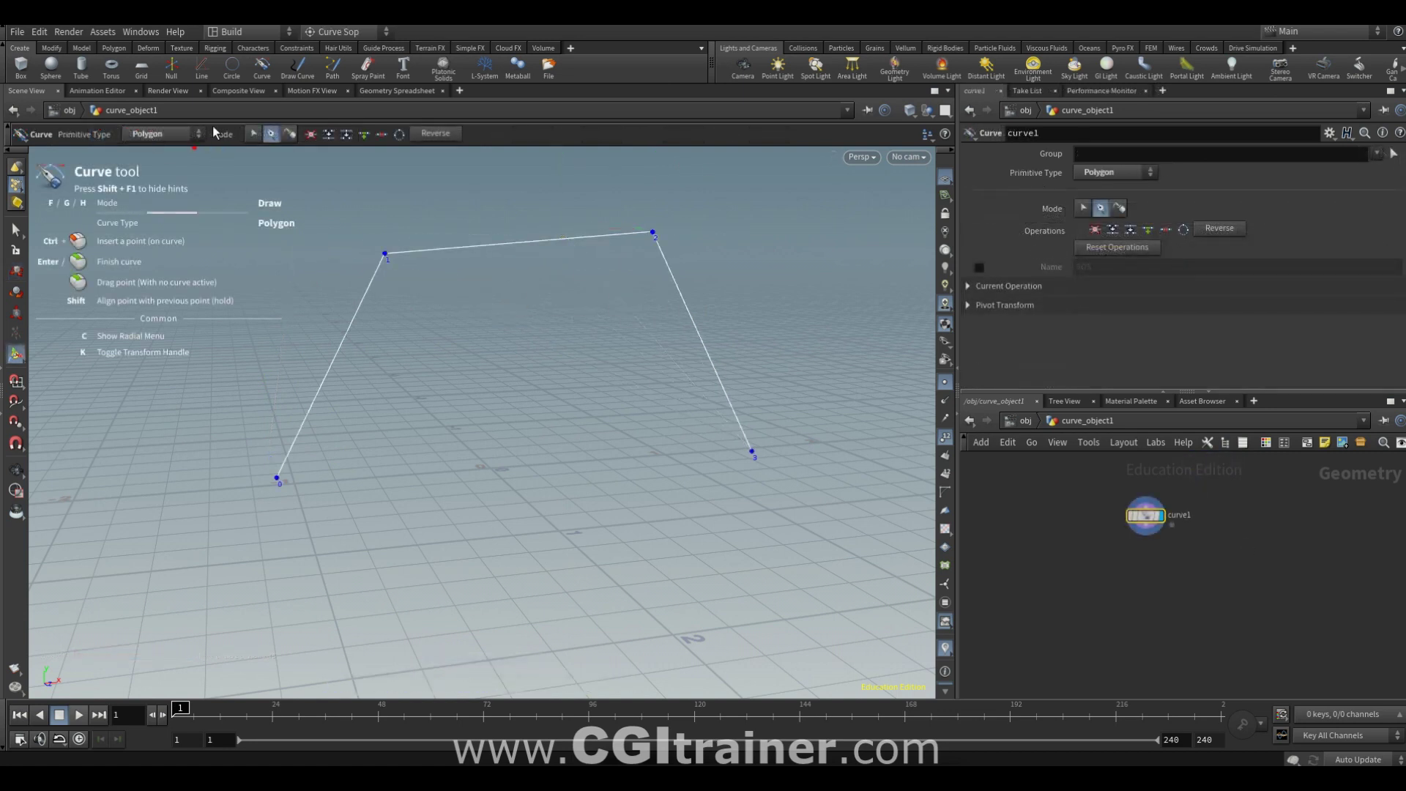
# Step: Change the curve's primitive type to Bezier Curve and then to NURBS Curve
pyautogui.click(204, 135)
pyautogui.click(165, 177)
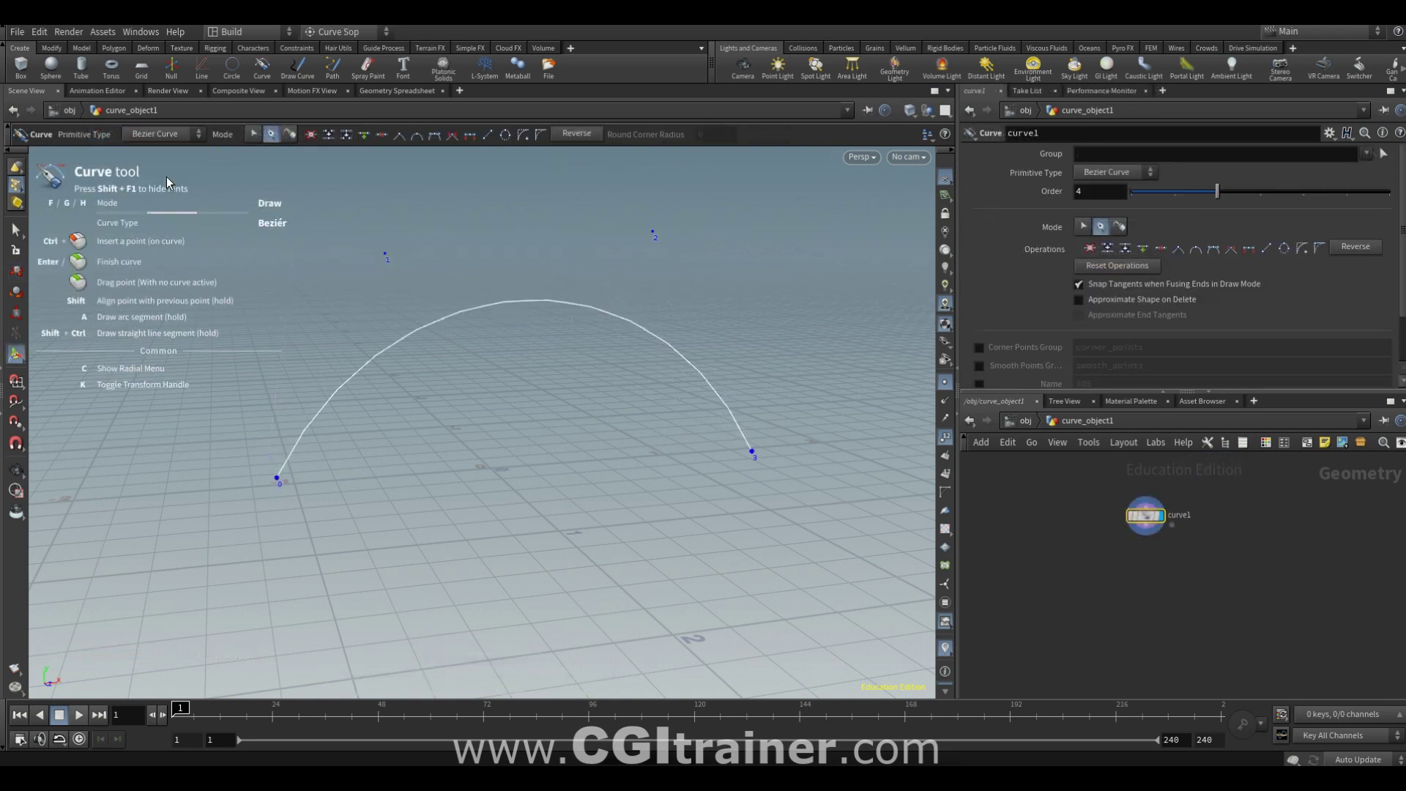
pyautogui.click(164, 135)
pyautogui.click(159, 164)
# Step: Switch the NURBS curve to Edit mode, reposition its two upper control points, and display the hull lines
pyautogui.click(253, 133)
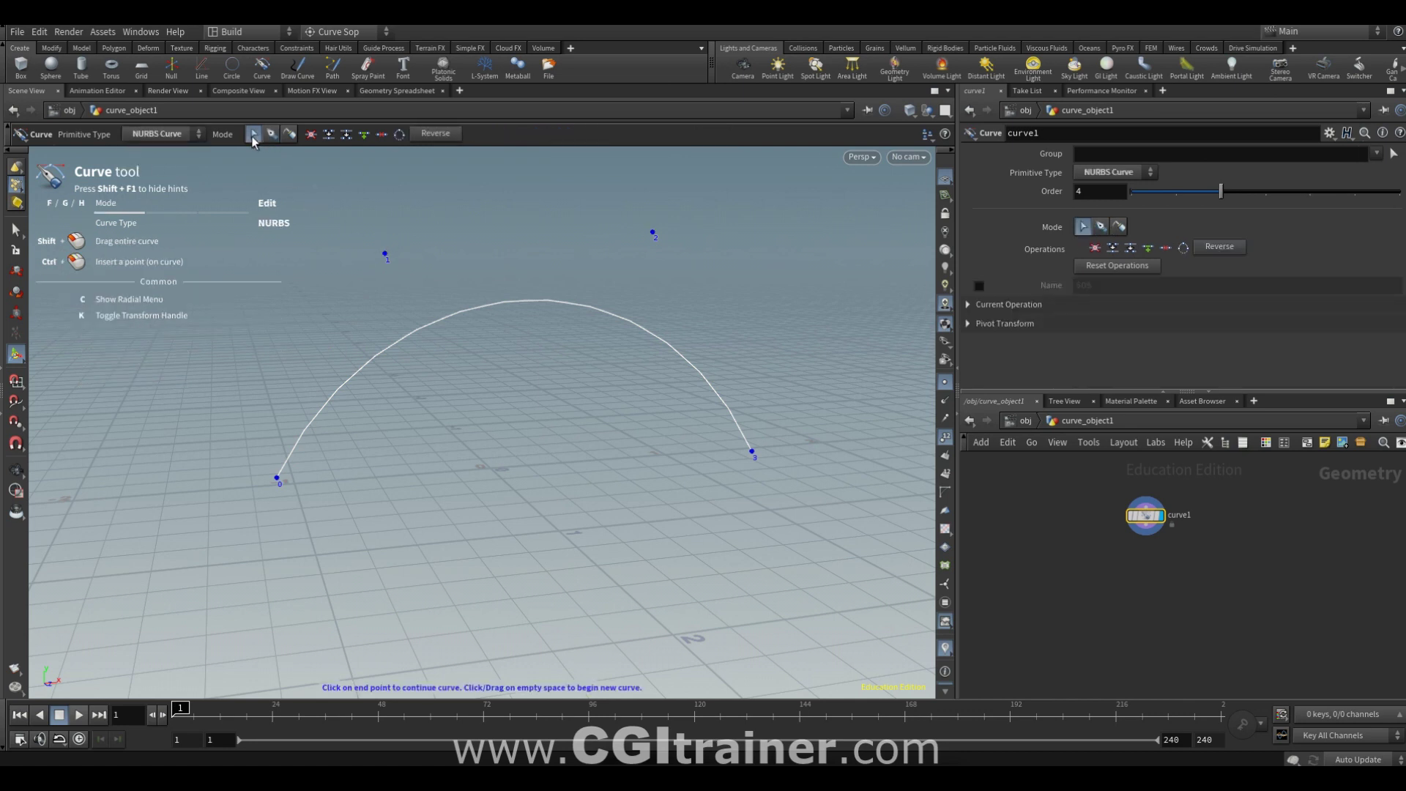
pyautogui.moveTo(386, 254)
pyautogui.mouseDown()
pyautogui.moveTo(337, 248)
pyautogui.moveTo(386, 227)
pyautogui.mouseUp()
pyautogui.moveTo(656, 230); pyautogui.dragTo(670, 232)
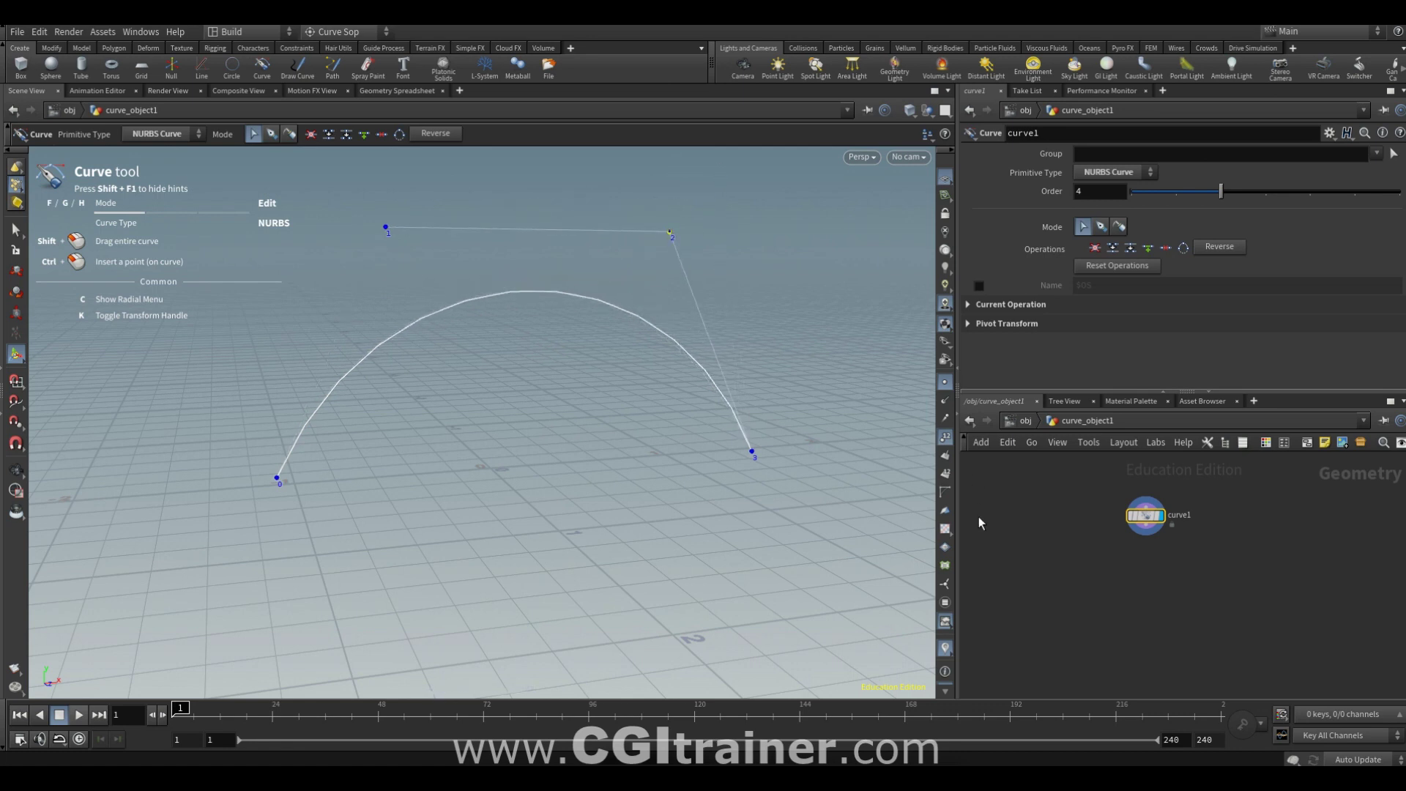
pyautogui.click(946, 492)
pyautogui.moveTo(391, 230); pyautogui.dragTo(305, 185)
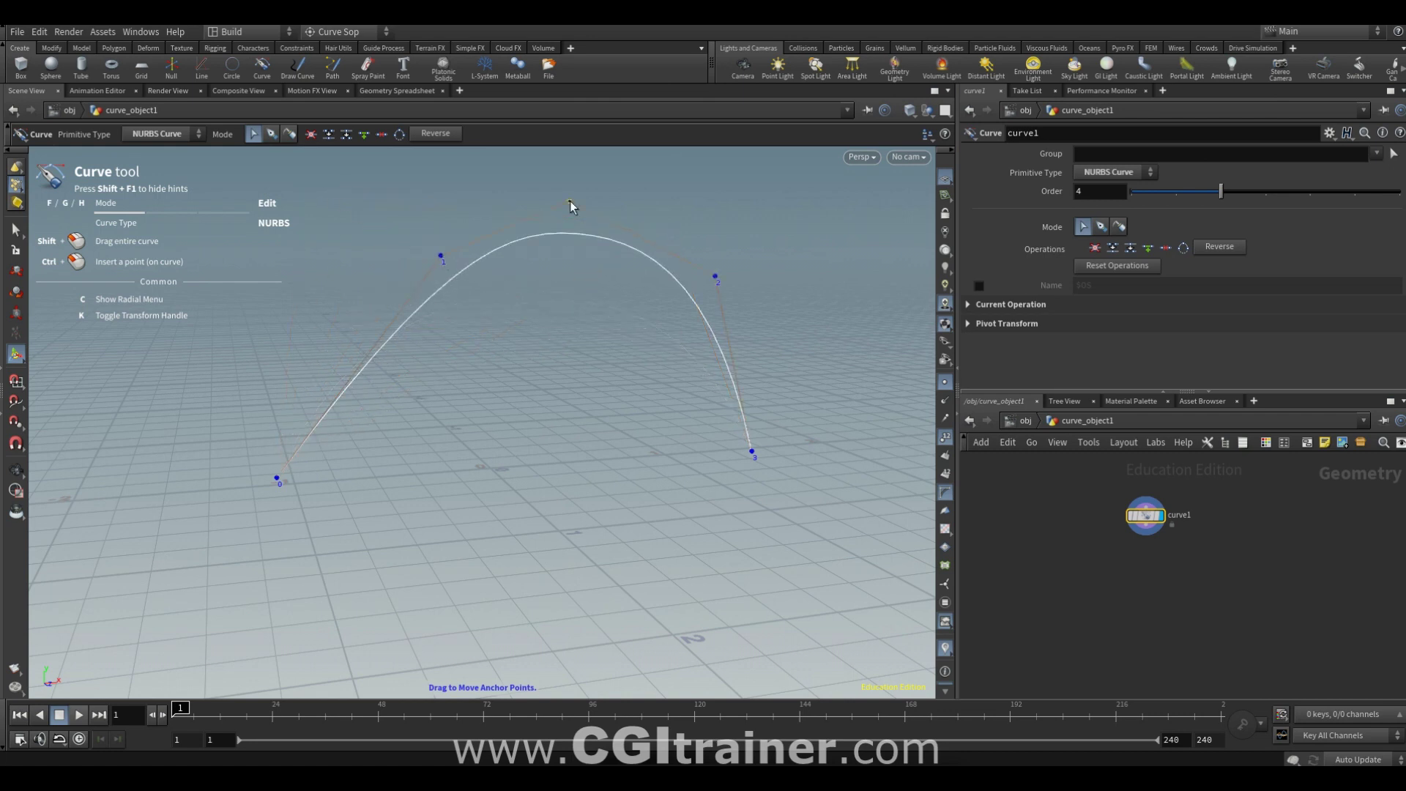
# Step: Reshape the NURBS curve's top with its middle control point and insert another control point on the left side, pulling it outward
pyautogui.moveTo(569, 200)
pyautogui.mouseDown()
pyautogui.moveTo(553, 324)
pyautogui.moveTo(569, 193)
pyautogui.mouseUp()
pyautogui.click(678, 193)
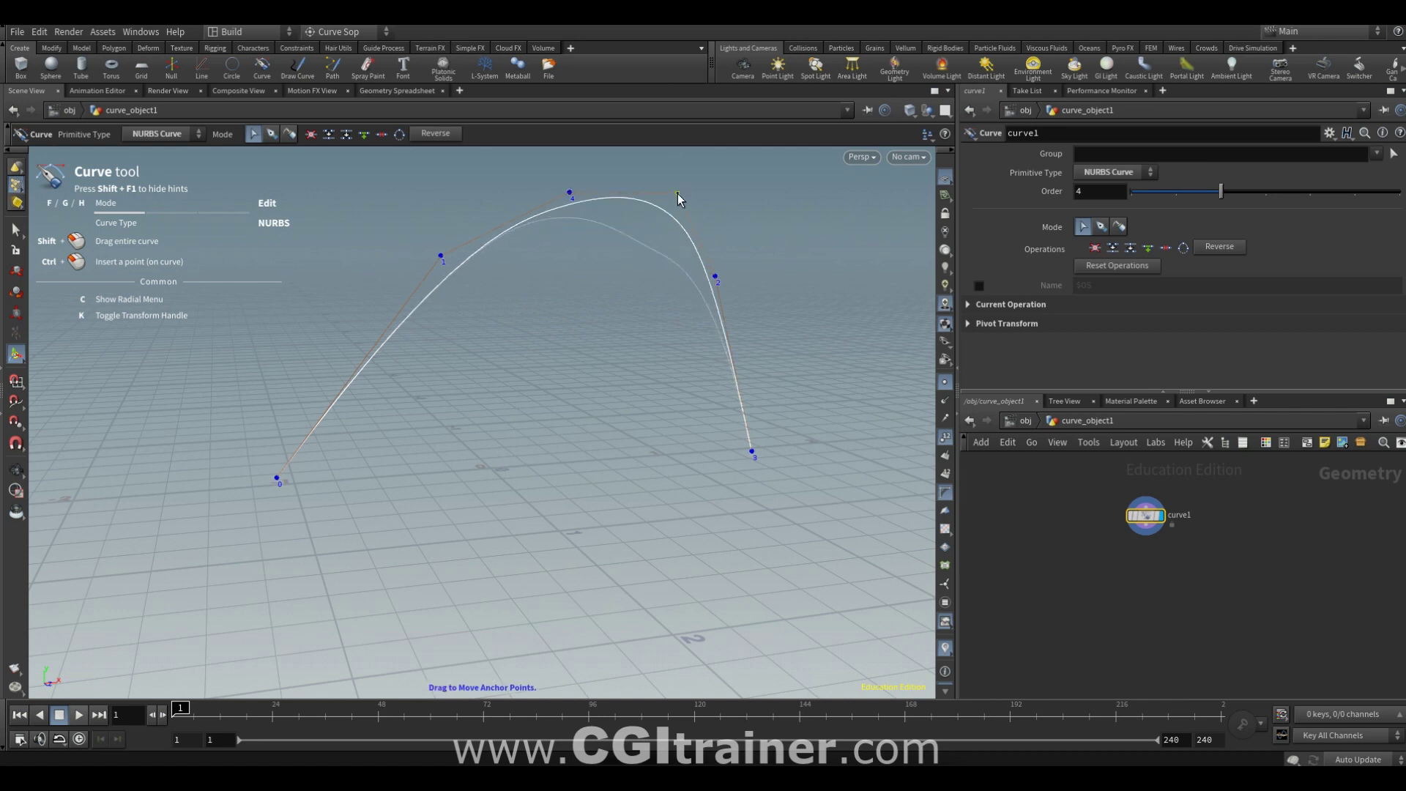
pyautogui.keyDown('ctrl'); pyautogui.click(380, 349); pyautogui.keyUp('ctrl')
pyautogui.moveTo(380, 349); pyautogui.dragTo(278, 292)
# Step: Convert the NURBS curve to a Bezier curve and adjust the middle anchor and its tangent handles to form a rounded arch
pyautogui.click(135, 135)
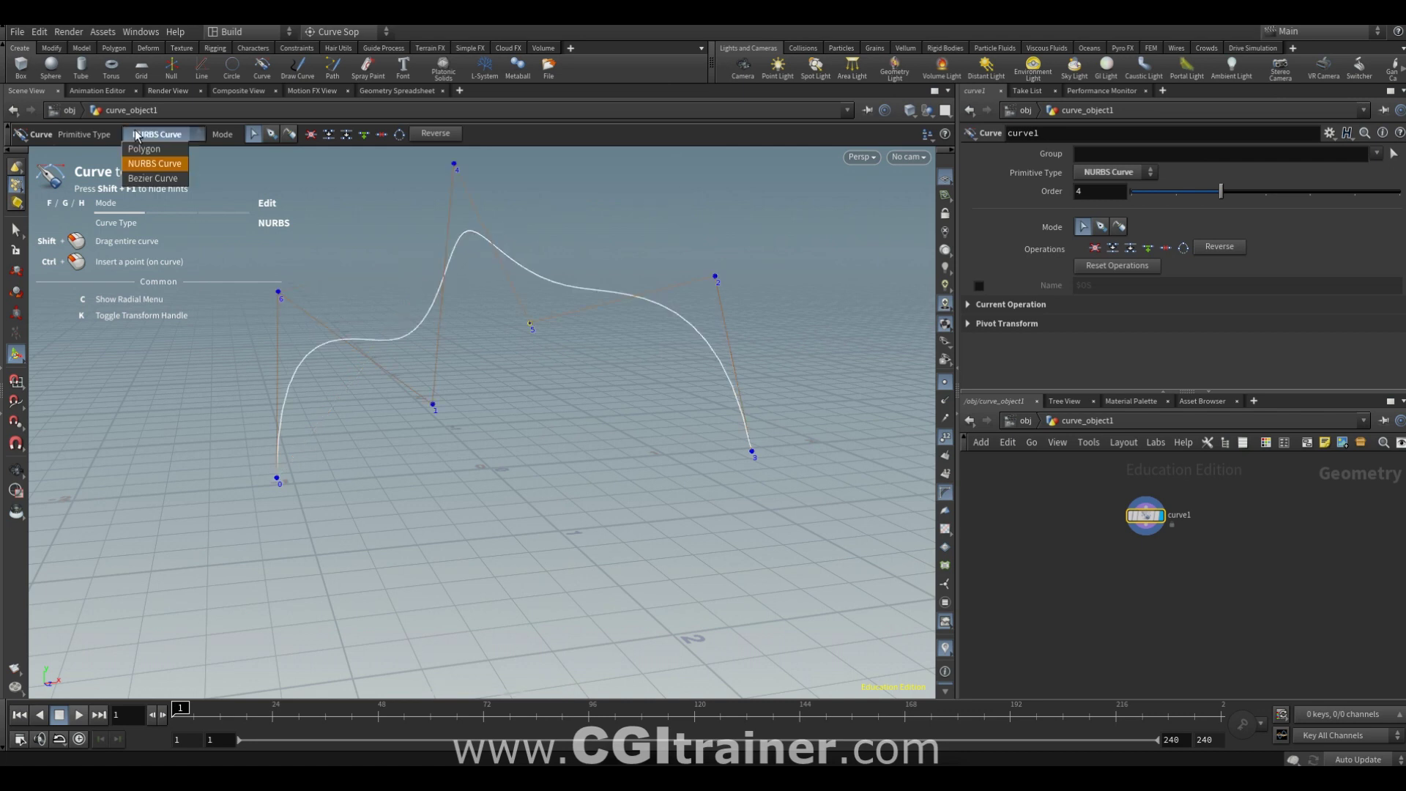
pyautogui.click(135, 179)
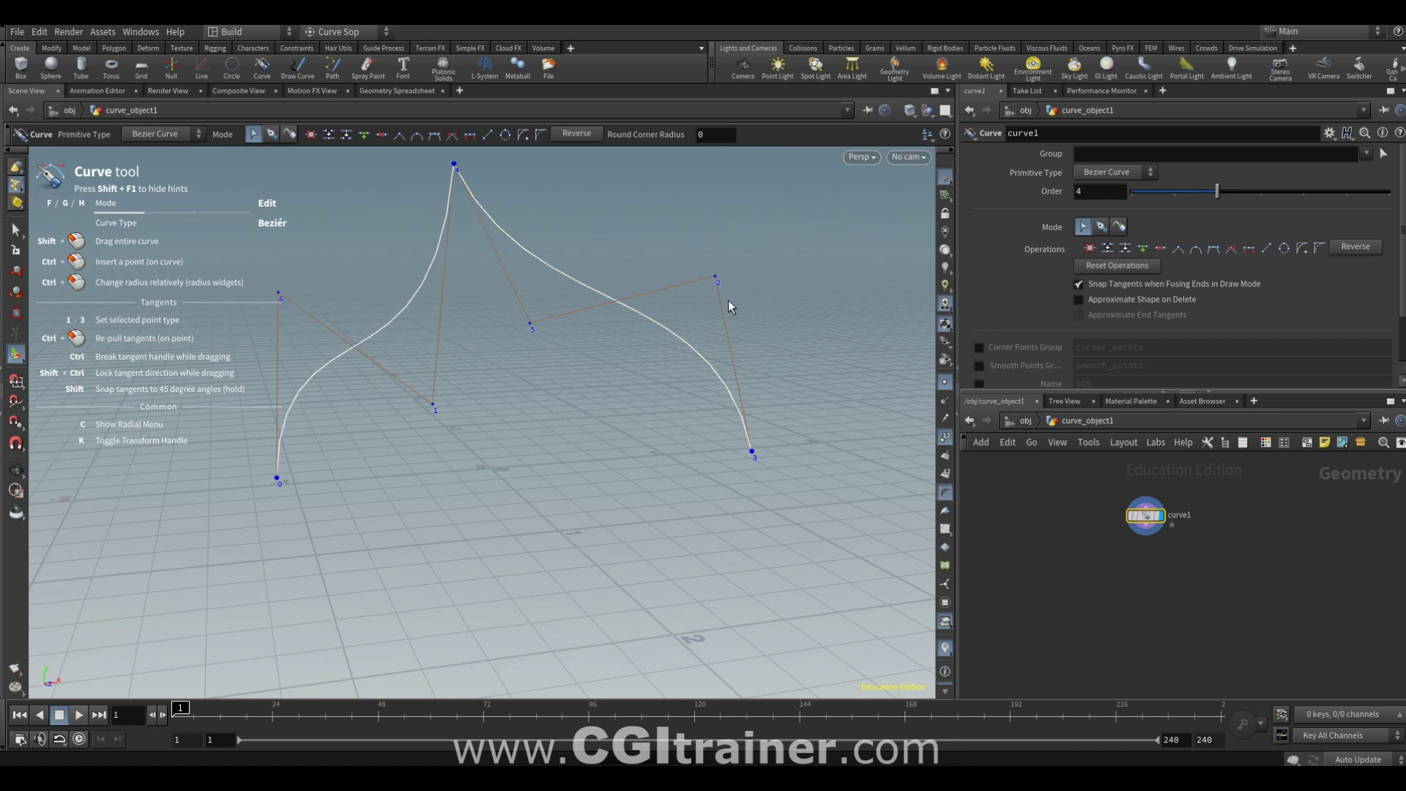
pyautogui.click(454, 164)
pyautogui.click(466, 139)
pyautogui.moveTo(483, 361); pyautogui.dragTo(485, 198)
pyautogui.click(457, 137)
pyautogui.click(469, 139)
pyautogui.click(451, 139)
pyautogui.click(466, 137)
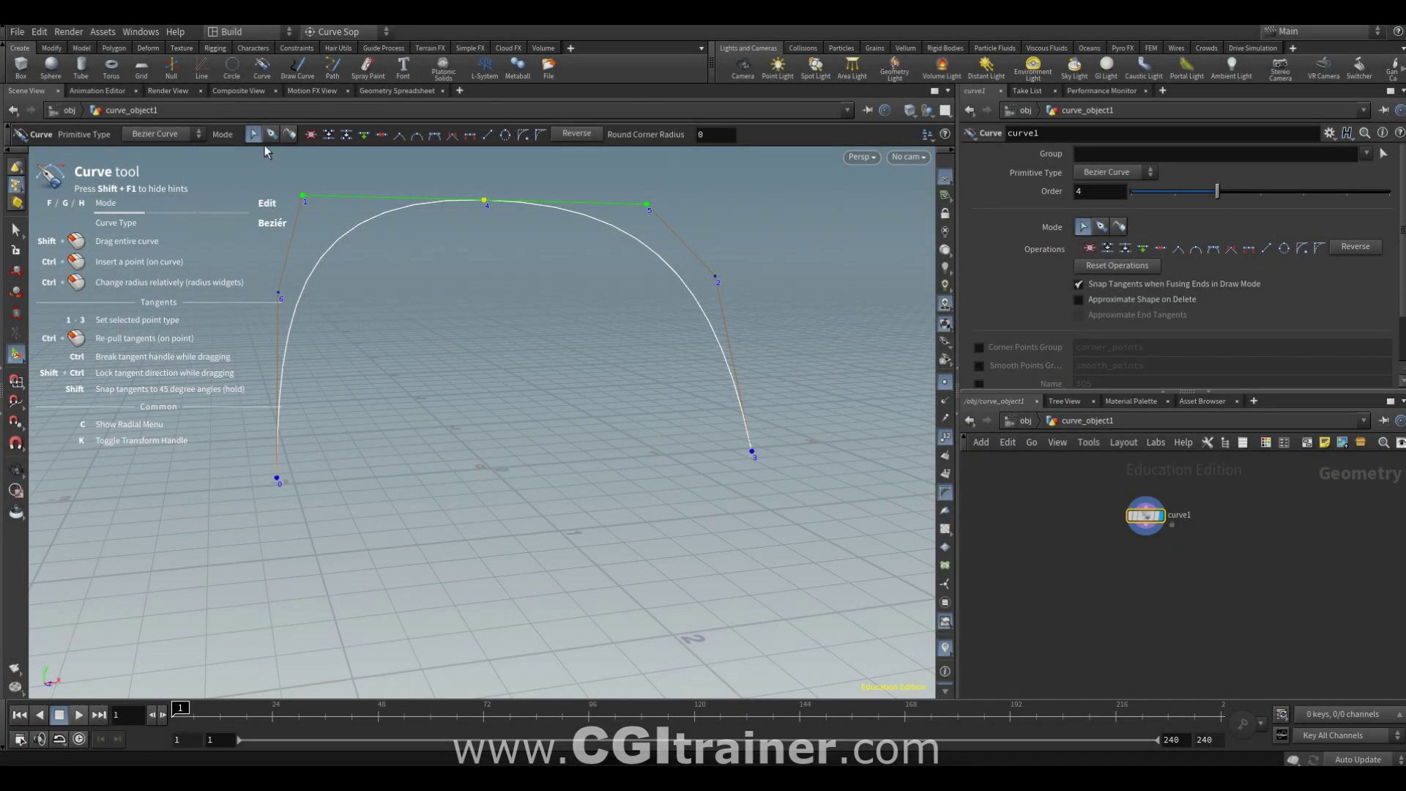
# Step: Switch to Draw mode and continue the Bezier curve from its right endpoint with a dip and a rising segment
pyautogui.click(271, 134)
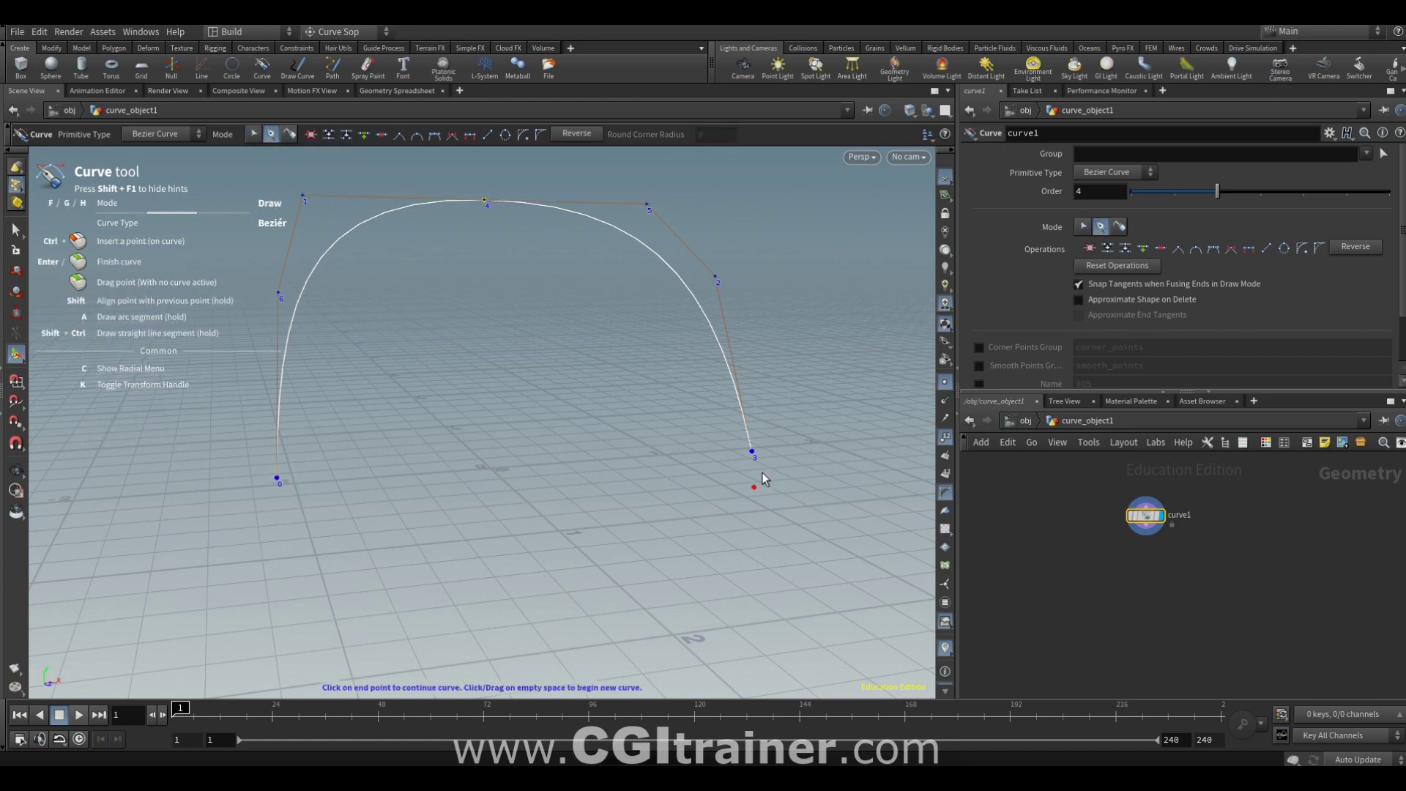
pyautogui.click(752, 451)
pyautogui.moveTo(823, 474); pyautogui.dragTo(835, 197)
pyautogui.click(816, 163)
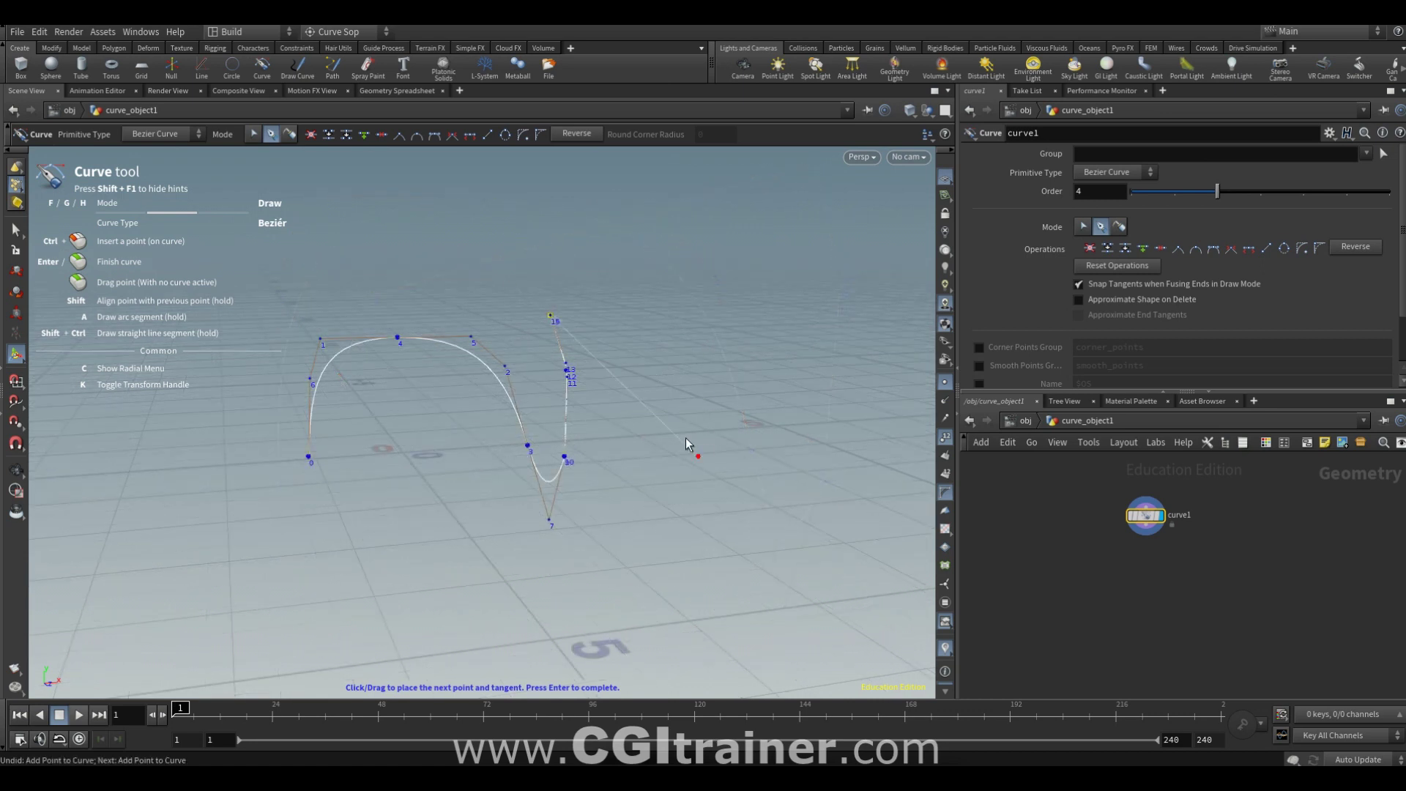
# Step: Extend the Bezier curve with a series of anchors that wind into an inward spiral
pyautogui.press('space')
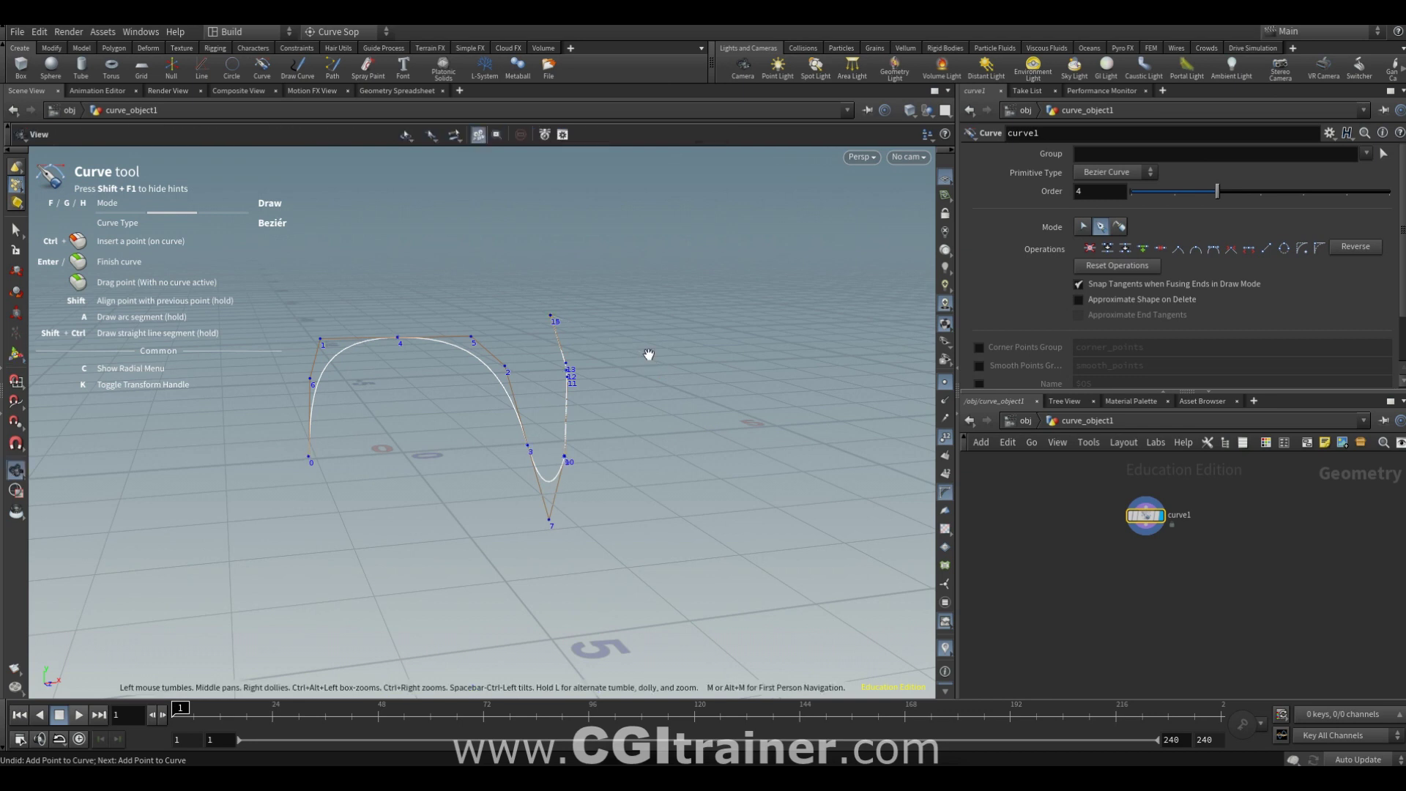
pyautogui.keyDown('ctrl'); pyautogui.keyDown('alt'); pyautogui.moveTo(648, 371); pyautogui.dragTo(458, 250); pyautogui.keyUp('alt'); pyautogui.keyUp('ctrl')
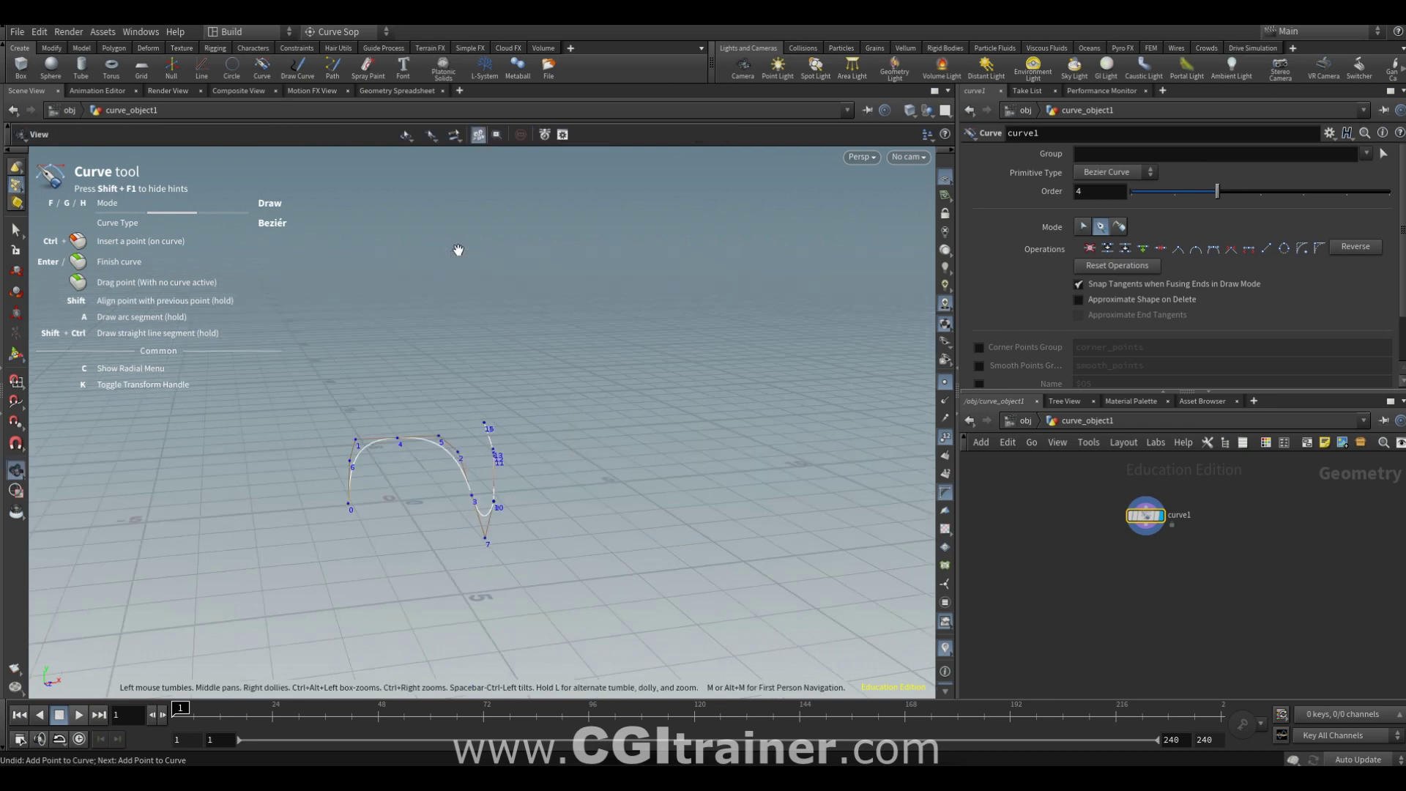
pyautogui.keyDown('ctrl'); pyautogui.keyDown('alt'); pyautogui.moveTo(404, 395); pyautogui.dragTo(483, 485); pyautogui.keyUp('alt'); pyautogui.keyUp('ctrl')
pyautogui.keyDown('ctrl'); pyautogui.keyDown('alt'); pyautogui.moveTo(378, 307); pyautogui.dragTo(796, 565); pyautogui.keyUp('alt'); pyautogui.keyUp('ctrl')
pyautogui.click(618, 261)
pyautogui.click(647, 622)
pyautogui.click(769, 416)
pyautogui.click(540, 320)
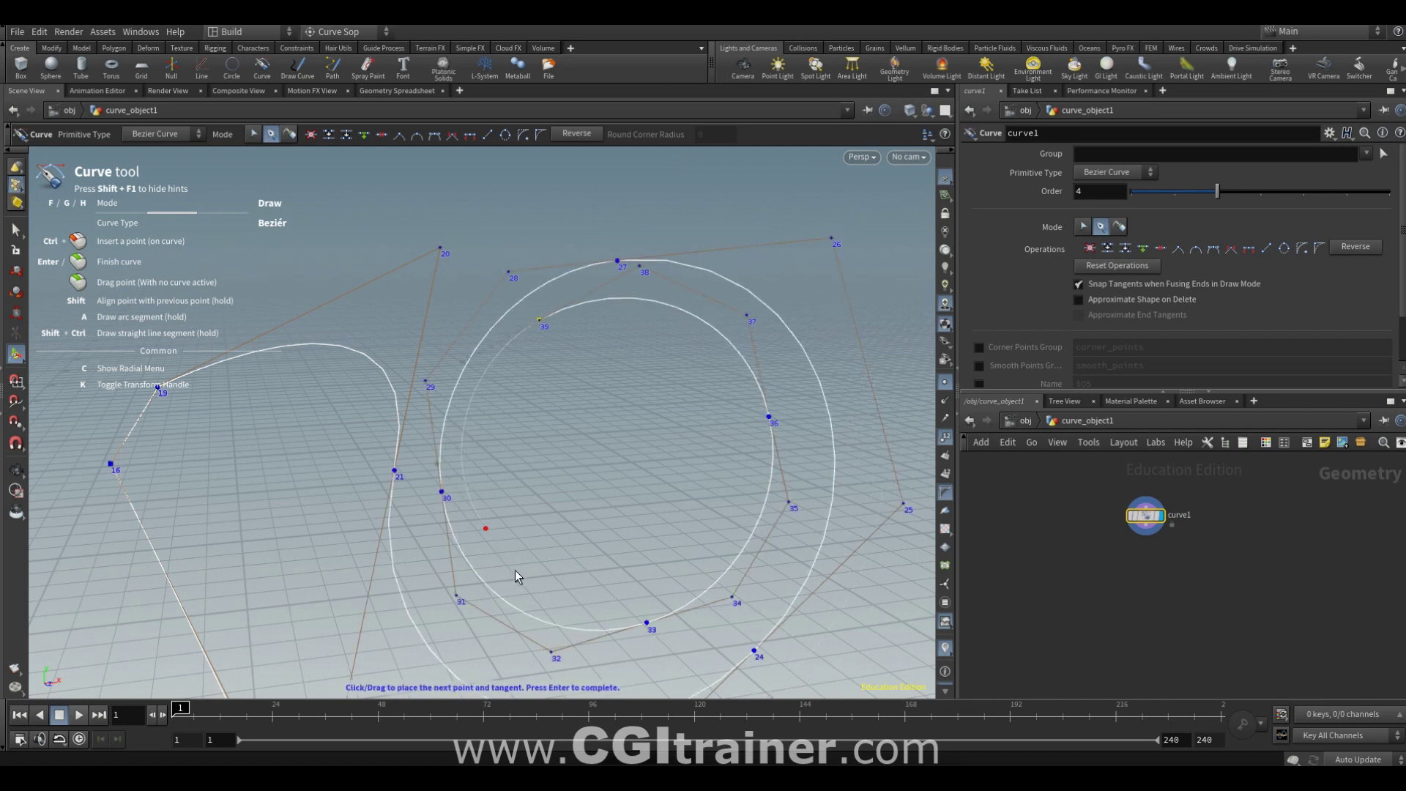
pyautogui.click(602, 592)
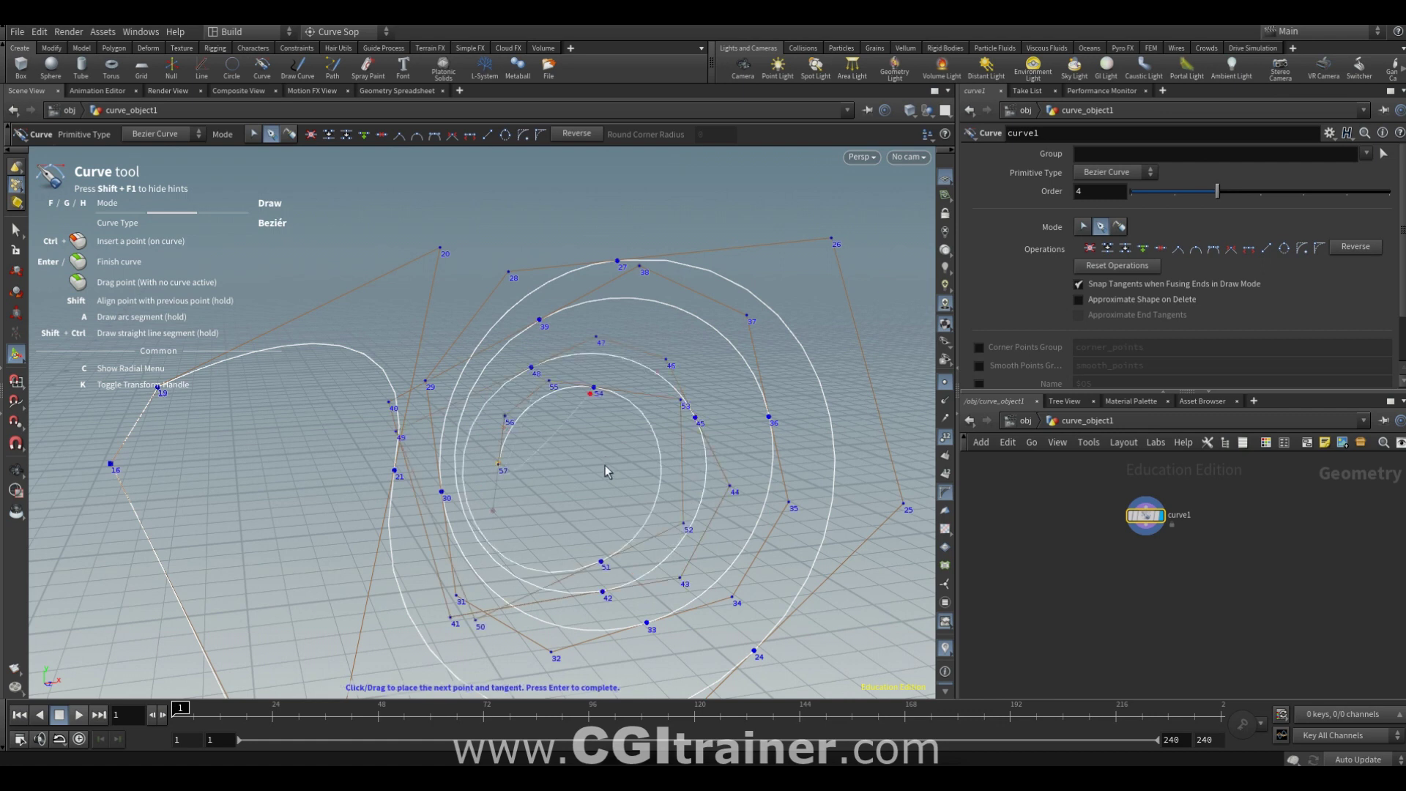
# Step: Delete the curve's points one after another from the spiral's end until the whole curve is removed
pyautogui.press('Delete')
pyautogui.press('Delete')
pyautogui.press('Delete')
pyautogui.press('Delete')
pyautogui.press('Delete')
pyautogui.press('Delete')
pyautogui.press('Delete')
pyautogui.press('Delete')
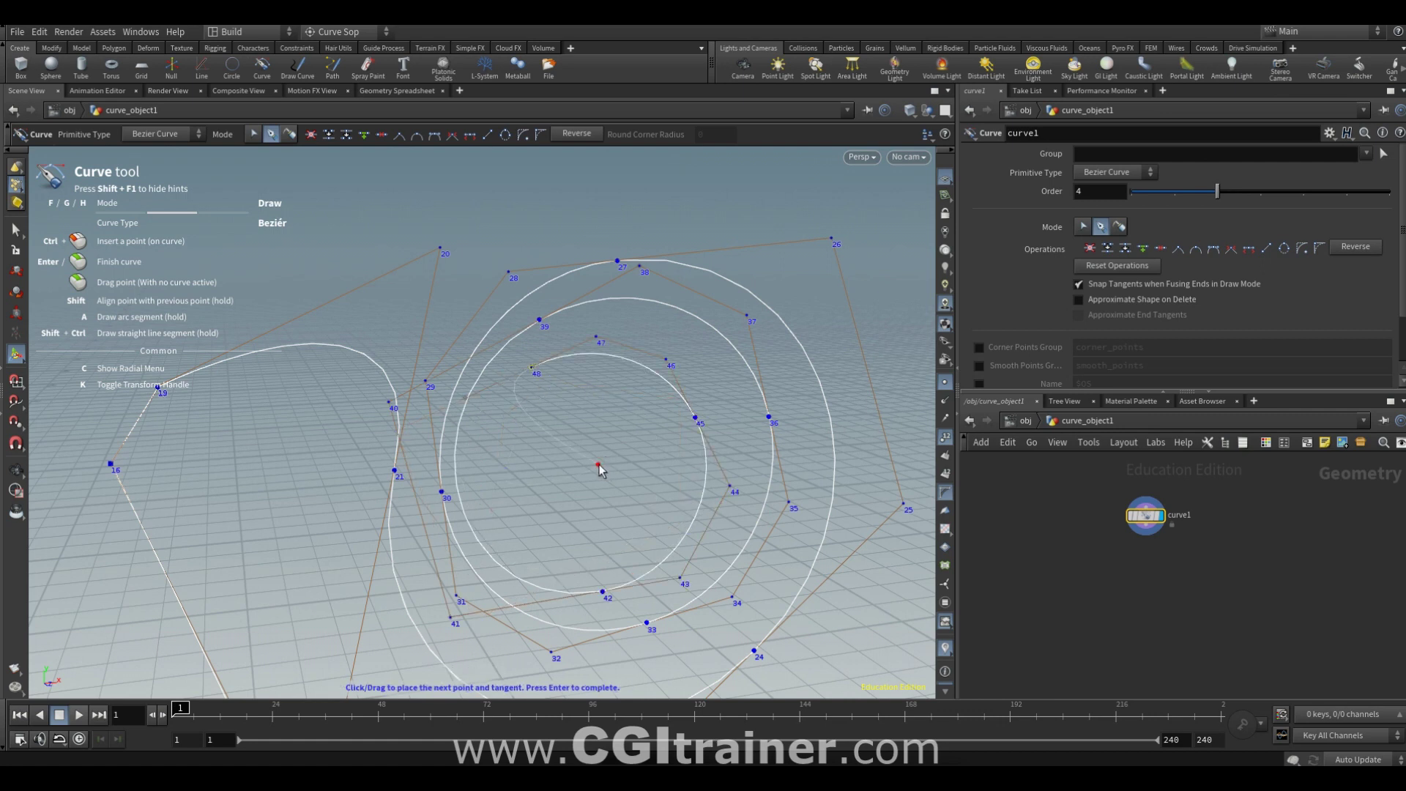
pyautogui.press('Delete')
pyautogui.press('Delete')
pyautogui.press('Delete')
pyautogui.press('Delete')
pyautogui.press('Delete')
pyautogui.press('Delete')
pyautogui.press('Delete')
pyautogui.press('Delete')
pyautogui.press('Delete')
pyautogui.press('Delete')
pyautogui.press('Delete')
pyautogui.press('Delete')
pyautogui.press('Delete')
pyautogui.press('Delete')
pyautogui.press('Delete')
pyautogui.press('Delete')
pyautogui.press('Delete')
pyautogui.press('Delete')
pyautogui.press('Delete')
pyautogui.press('Delete')
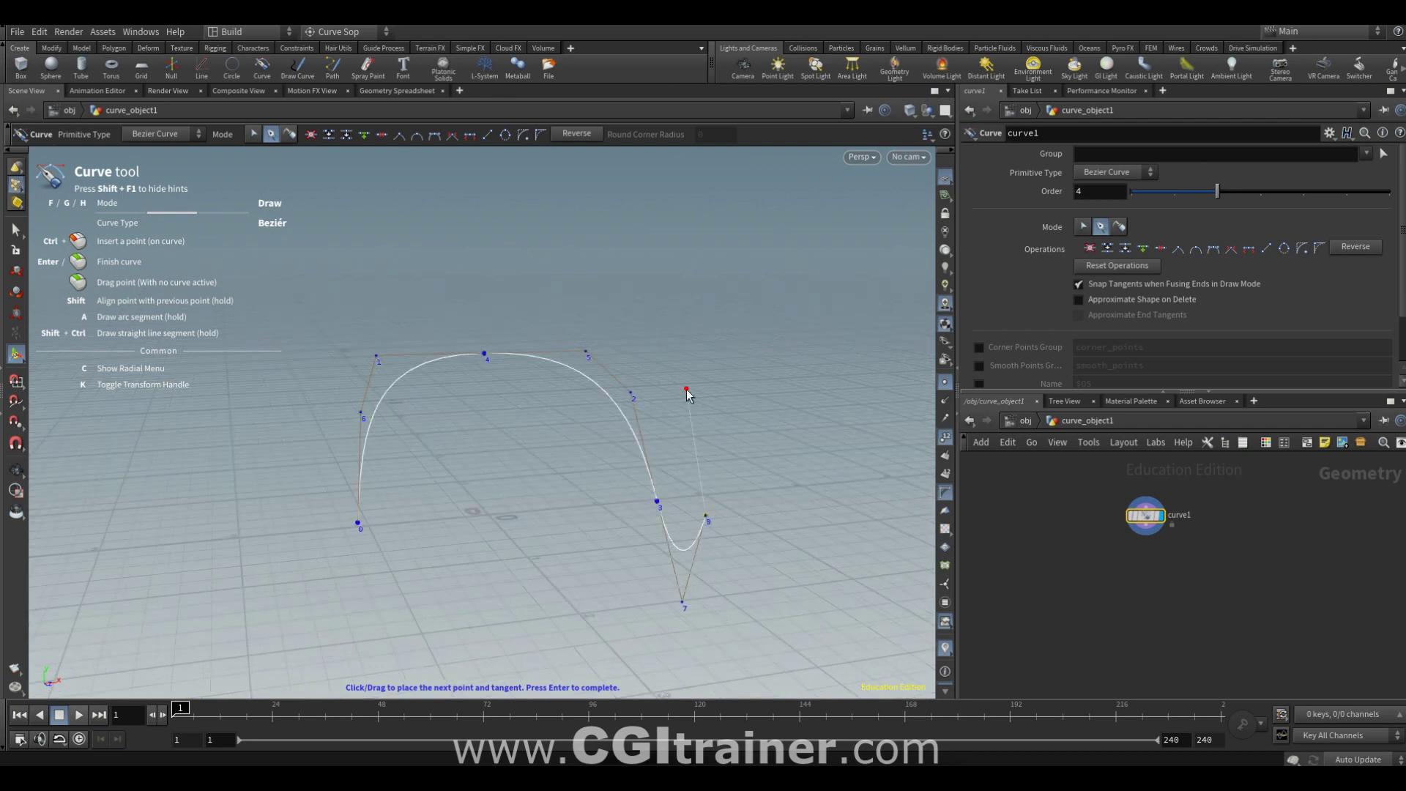
pyautogui.press('Delete')
pyautogui.press('Delete')
pyautogui.press('Delete')
pyautogui.press('Delete')
pyautogui.press('Delete')
pyautogui.press('Delete')
pyautogui.press('Delete')
pyautogui.press('Delete')
pyautogui.press('Delete')
pyautogui.press('Delete')
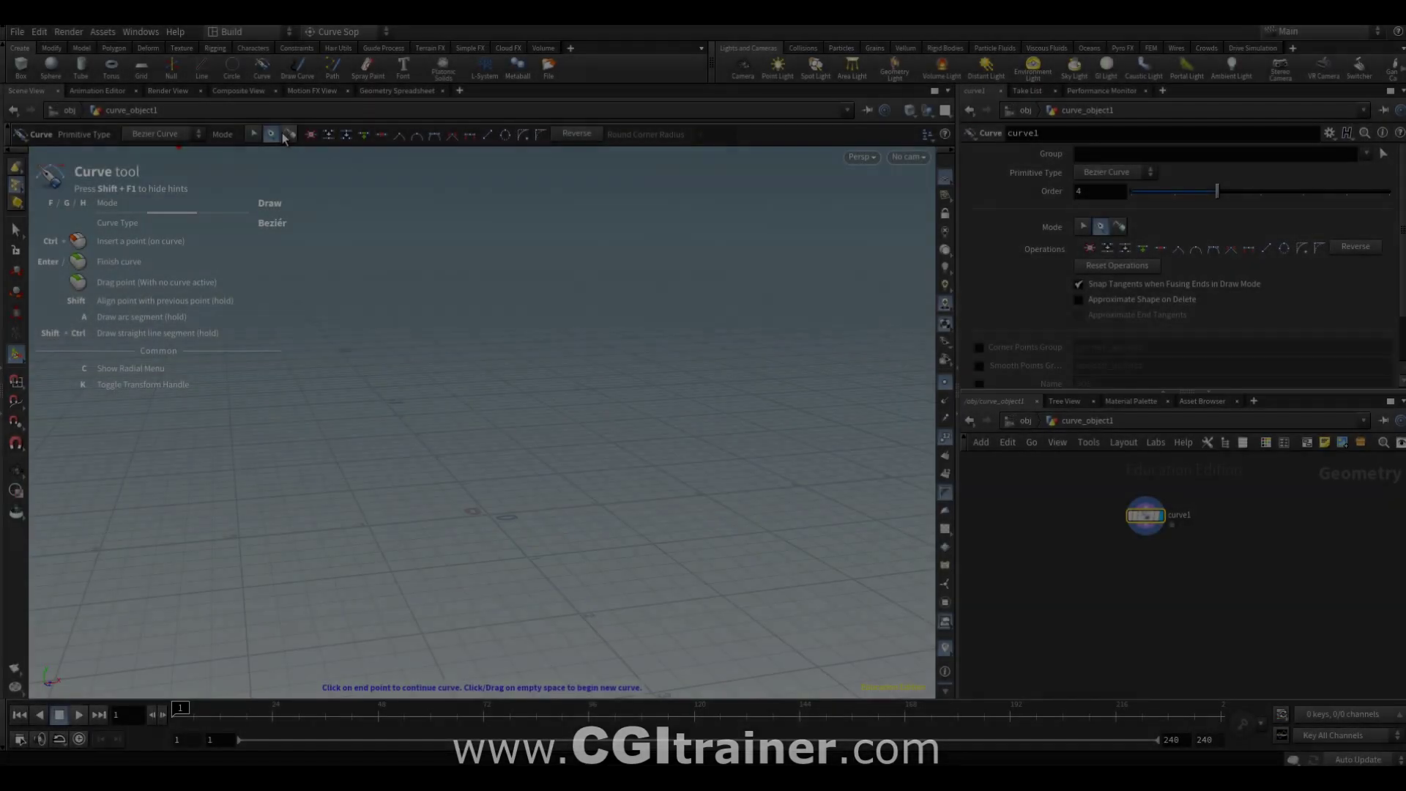
# Step: In Auto mode, draw a Bezier curve that winds through a series of points into an inward spiral, and finish it
pyautogui.click(288, 134)
pyautogui.click(426, 337)
pyautogui.click(160, 539)
pyautogui.click(689, 658)
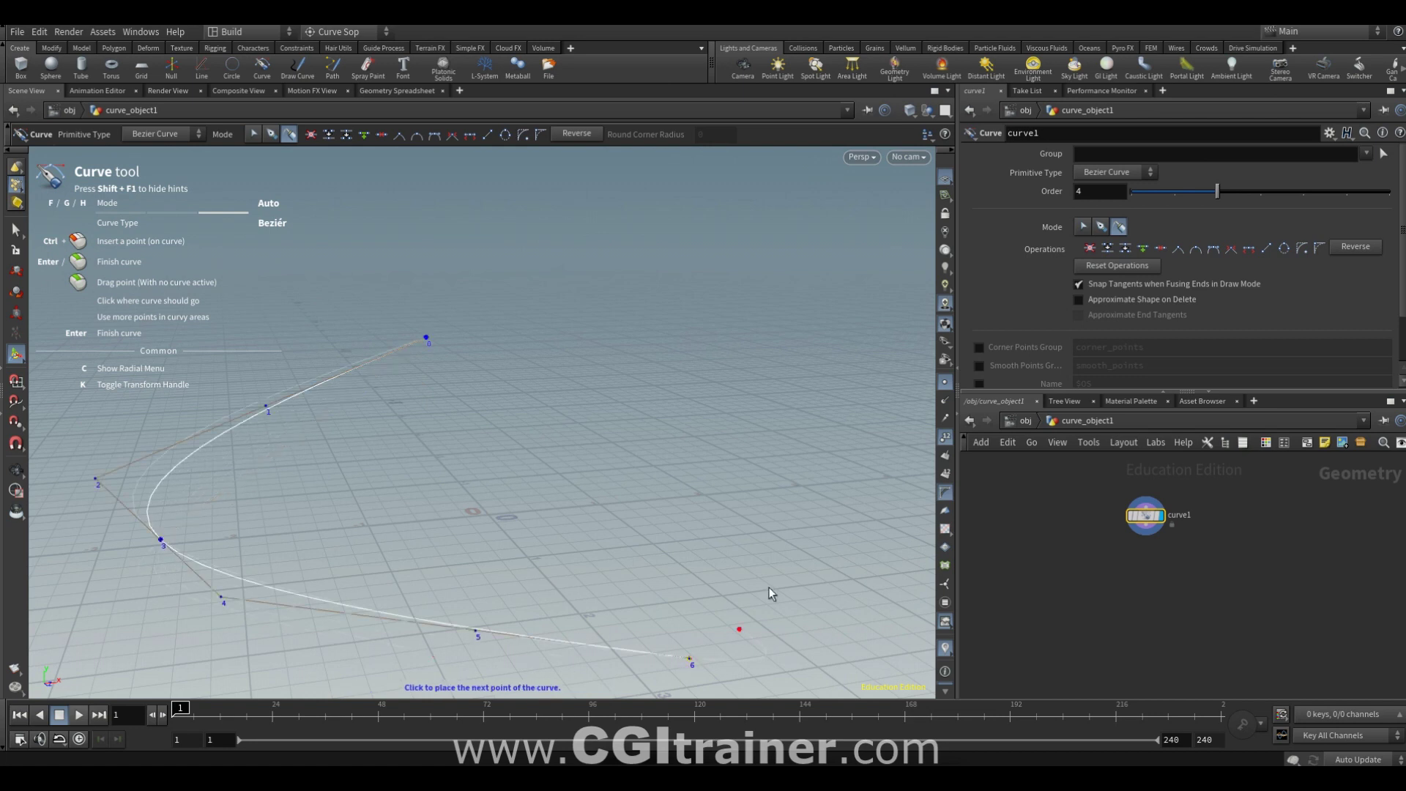
pyautogui.click(824, 396)
pyautogui.click(735, 197)
pyautogui.click(532, 194)
pyautogui.click(384, 333)
pyautogui.click(409, 553)
pyautogui.click(572, 615)
pyautogui.click(737, 540)
pyautogui.click(750, 333)
pyautogui.click(600, 233)
pyautogui.click(485, 345)
pyautogui.click(474, 500)
pyautogui.click(607, 560)
pyautogui.click(701, 493)
pyautogui.click(689, 390)
pyautogui.click(614, 340)
pyautogui.click(568, 429)
pyautogui.click(590, 514)
pyautogui.press('Return')
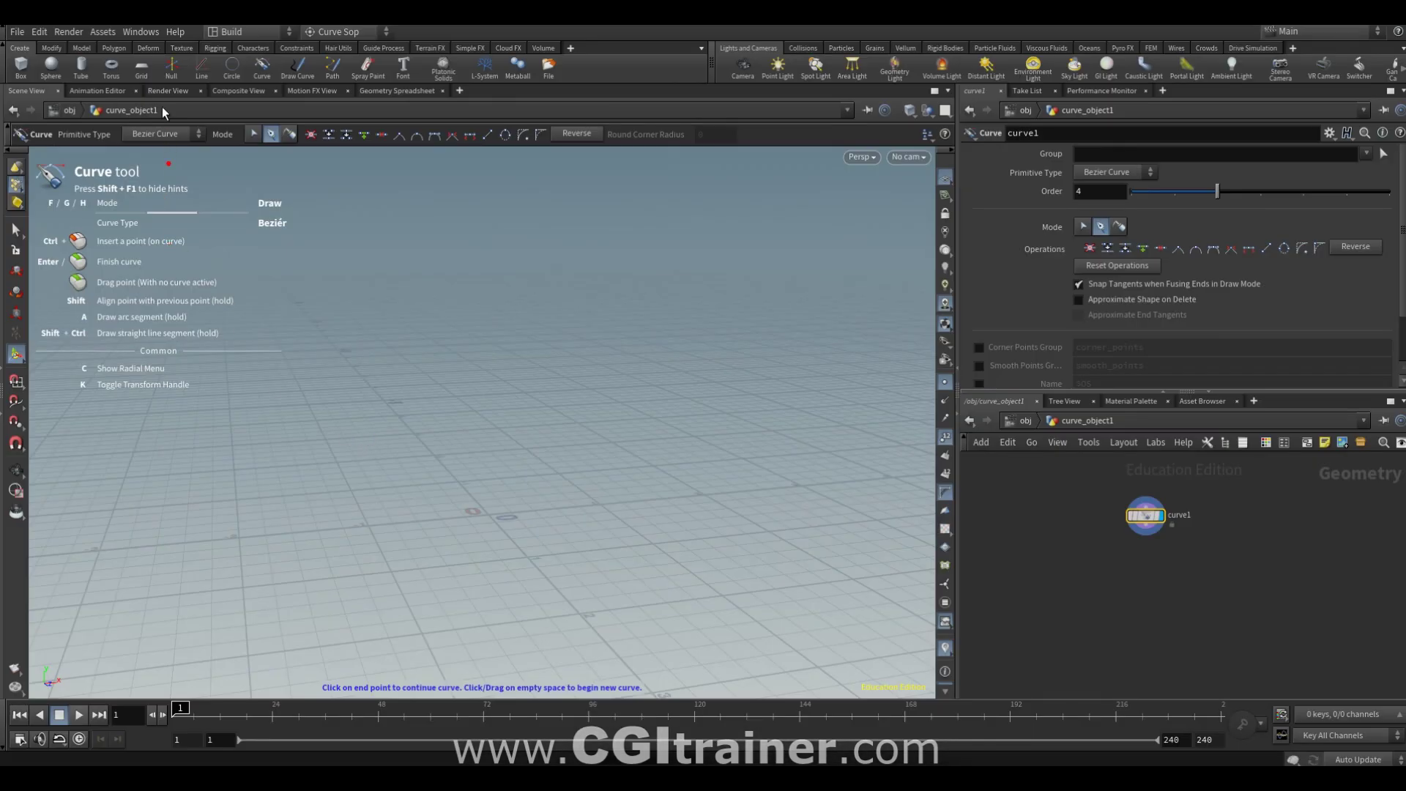
# Step: Try the Polygon and NURBS Curve primitive types for the curve and switch to Auto mode
pyautogui.click(162, 107)
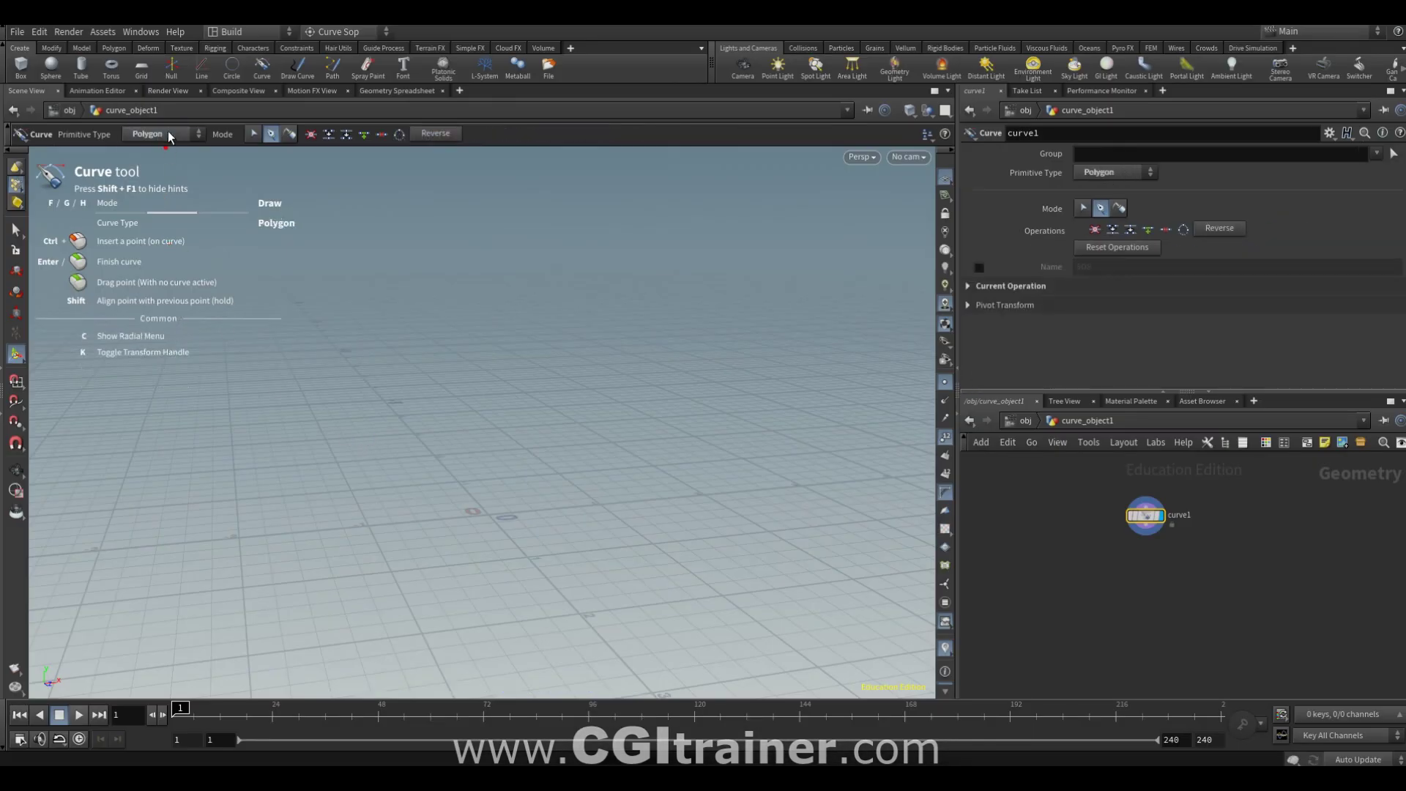
pyautogui.click(168, 134)
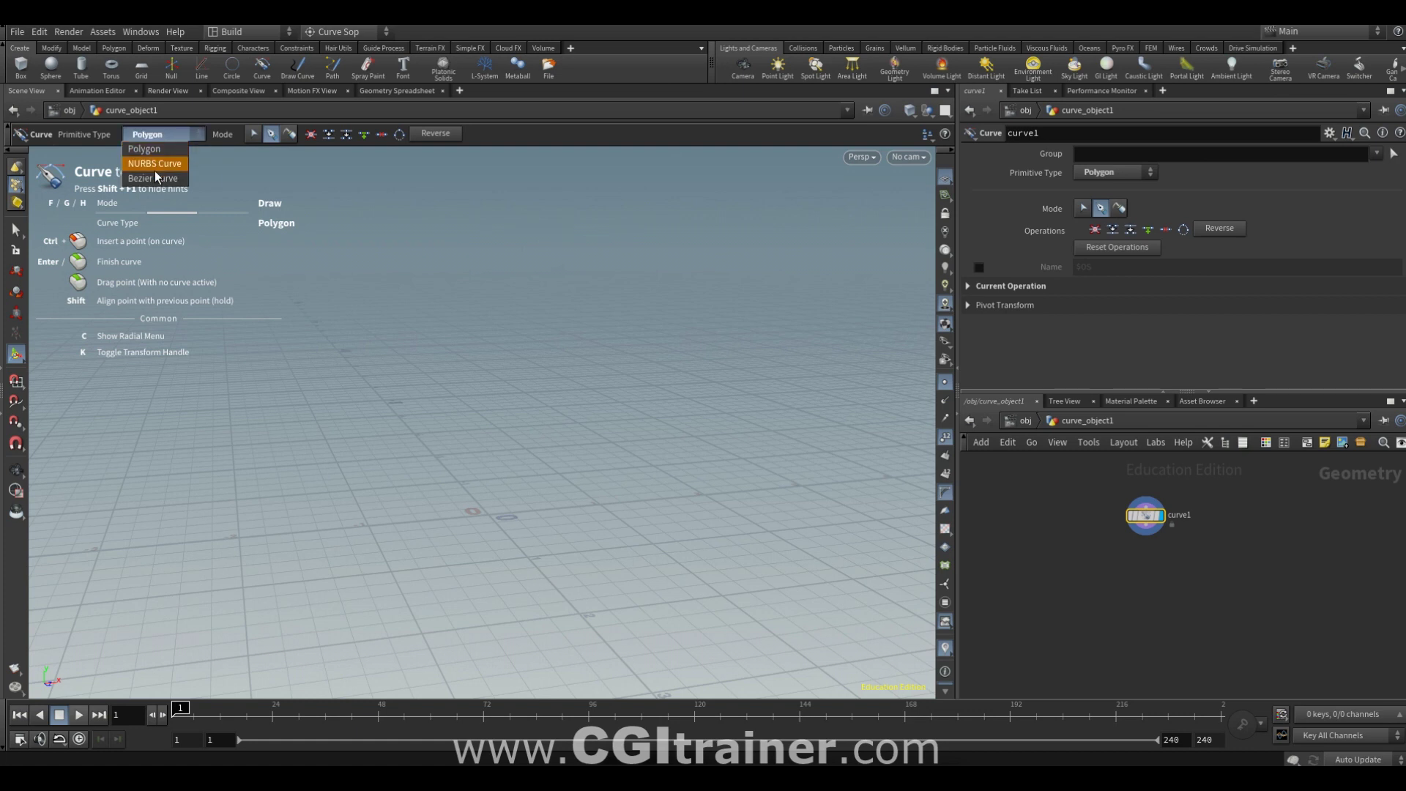
pyautogui.click(160, 165)
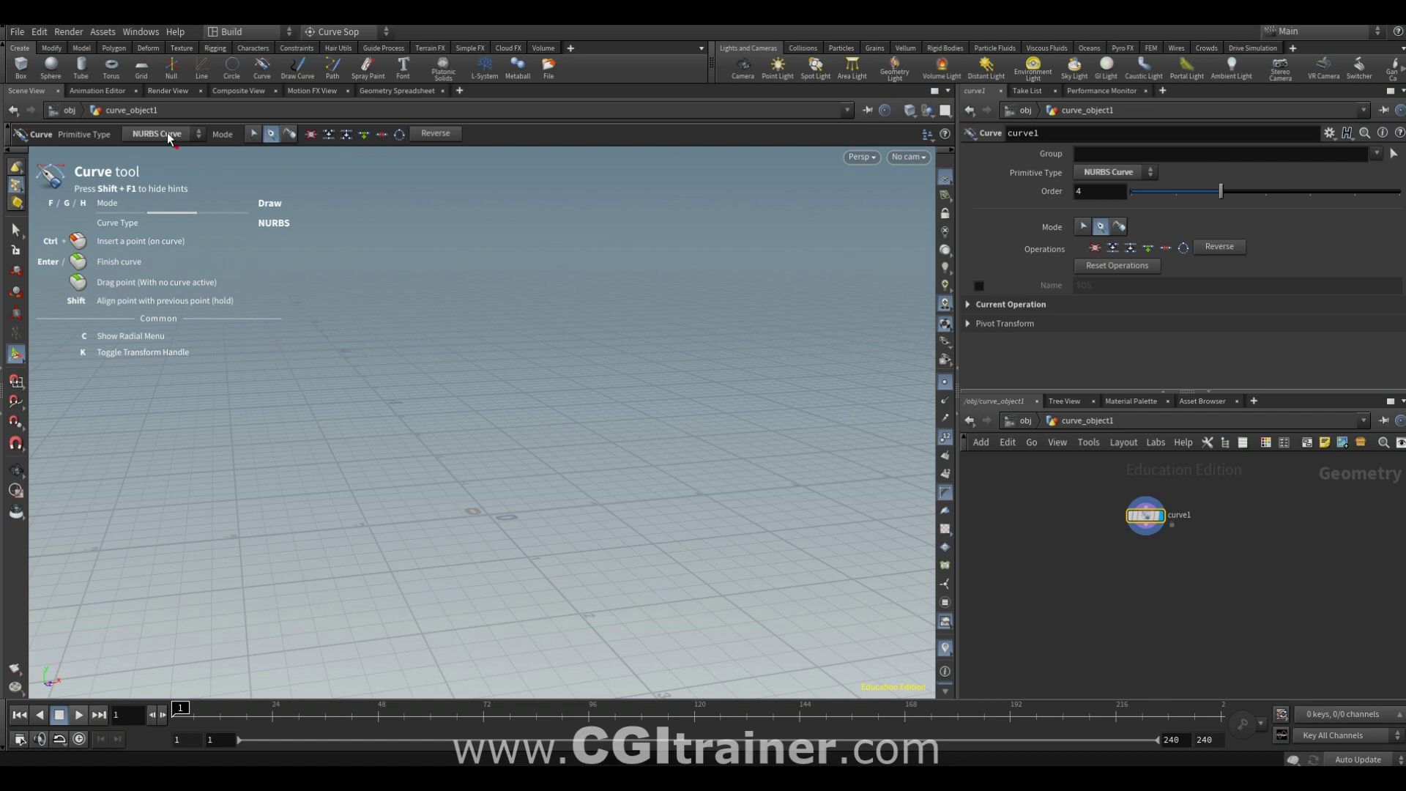
pyautogui.click(290, 134)
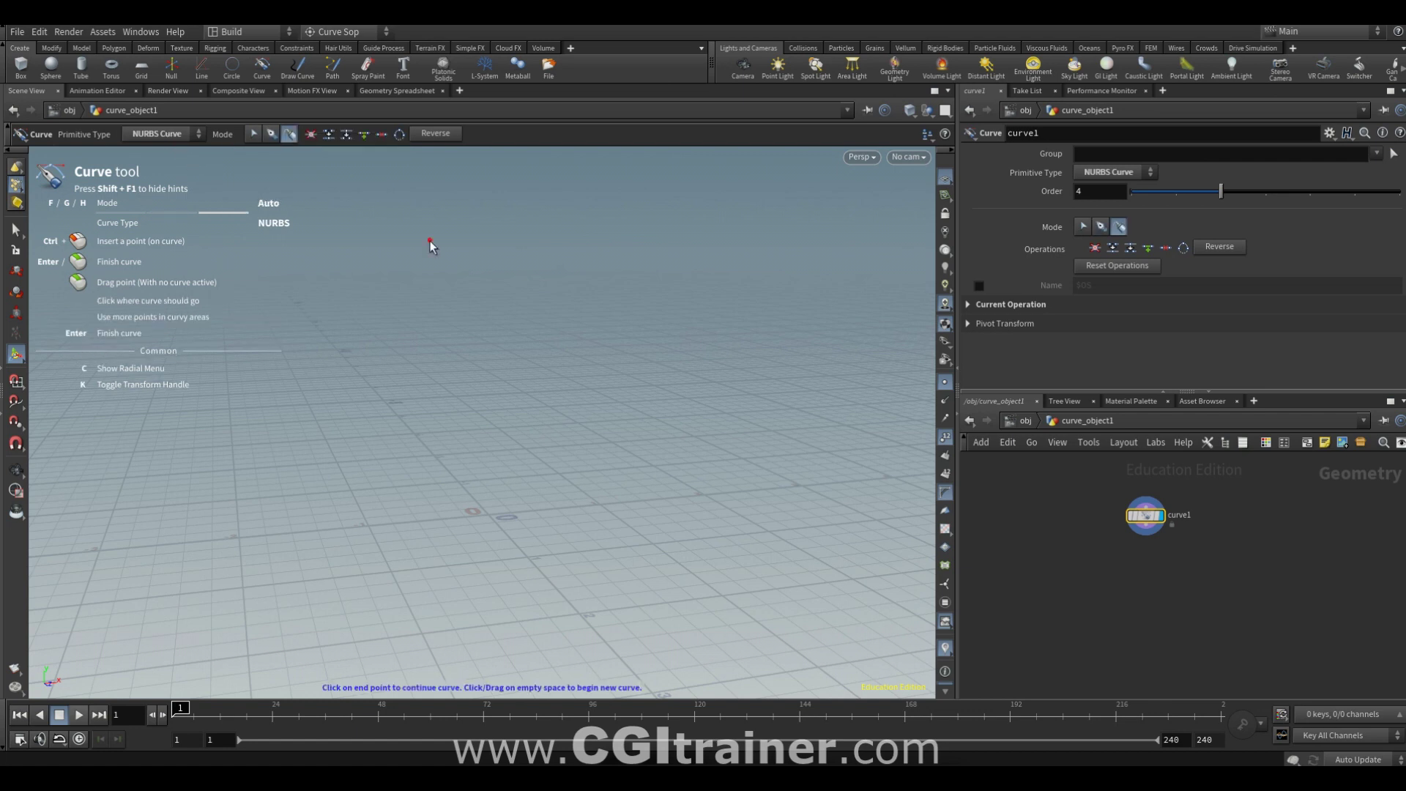
# Step: Set the primitive type to Bezier Curve and draw an L-shaped curve with three corner anchors in Draw mode
pyautogui.click(147, 136)
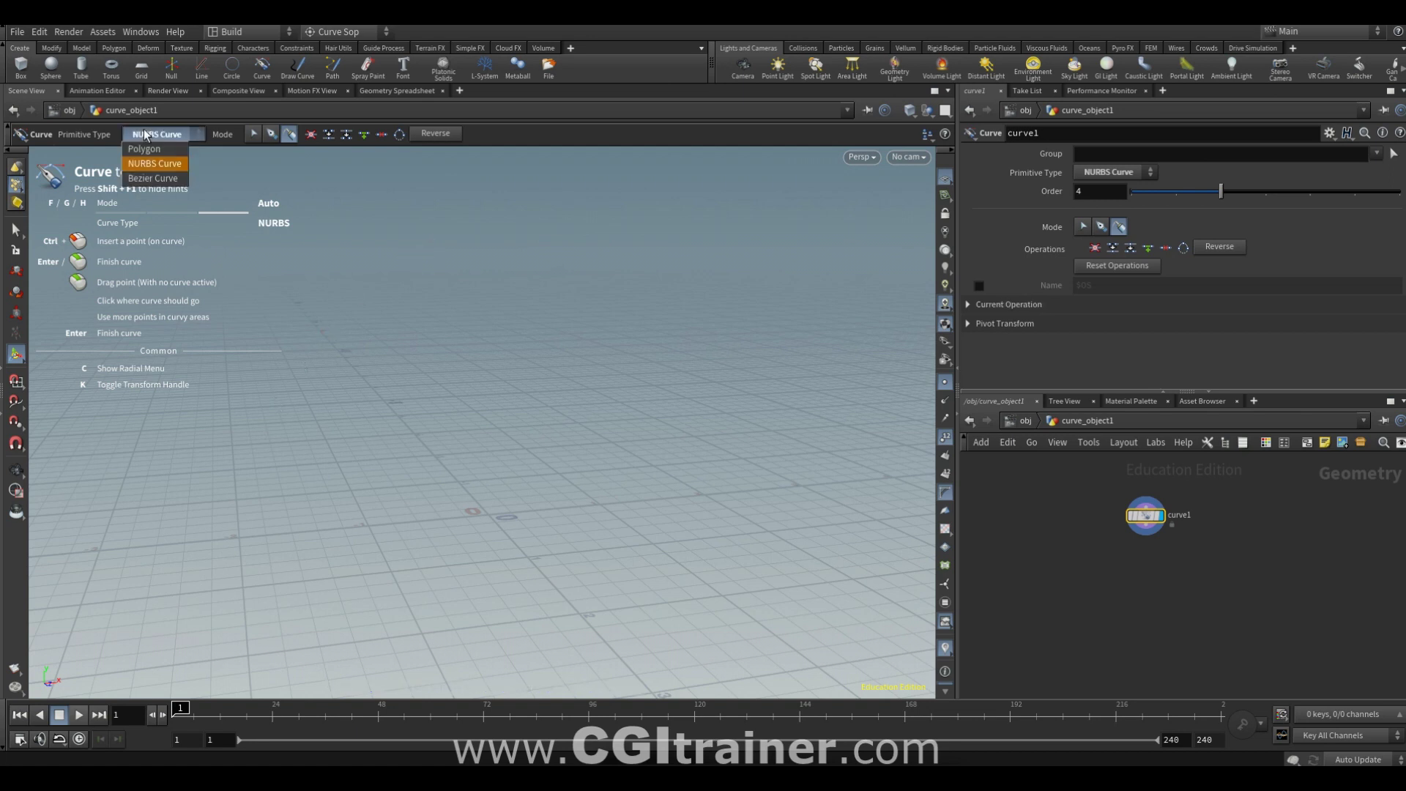
pyautogui.click(133, 179)
pyautogui.press('g')
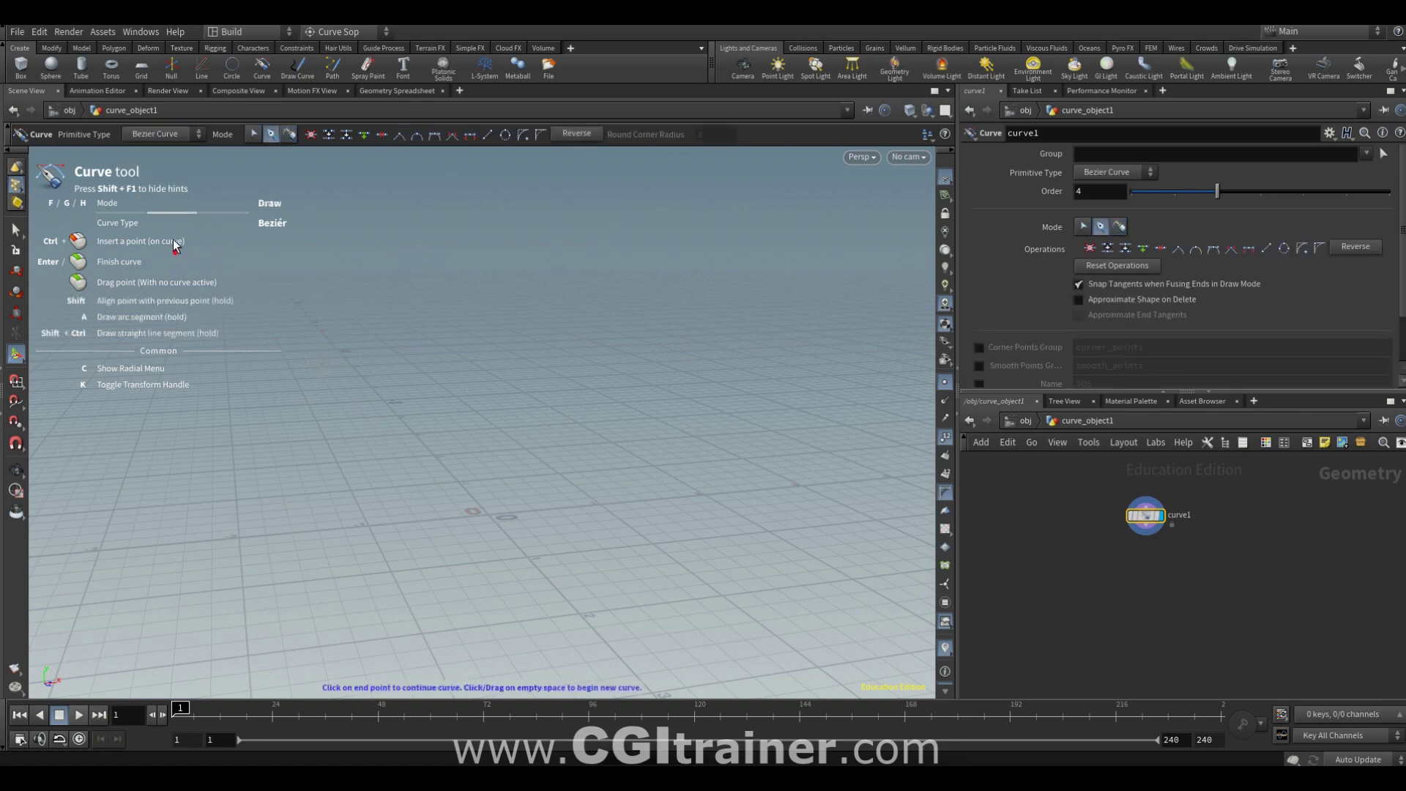
pyautogui.click(354, 266)
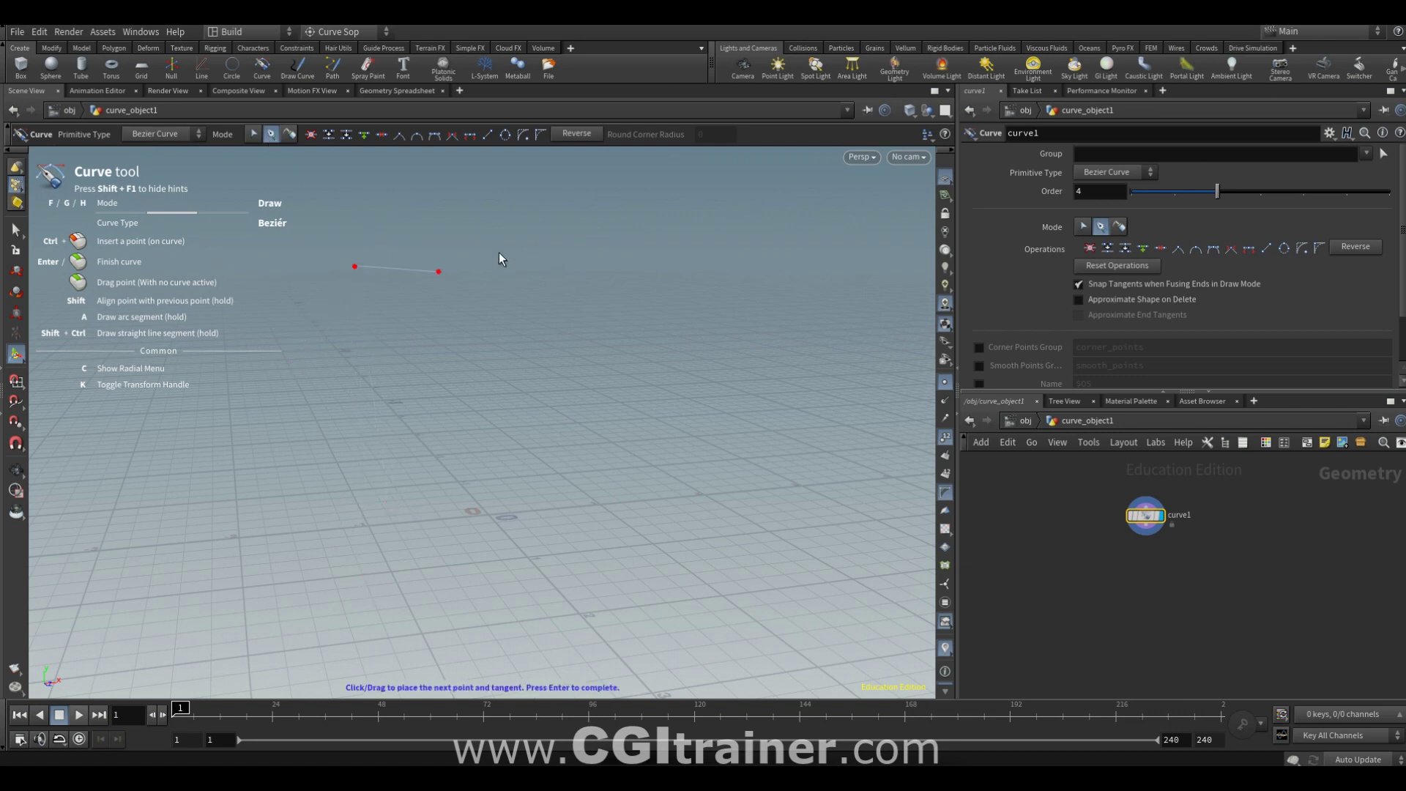
pyautogui.click(356, 527)
pyautogui.click(703, 498)
pyautogui.press('Return')
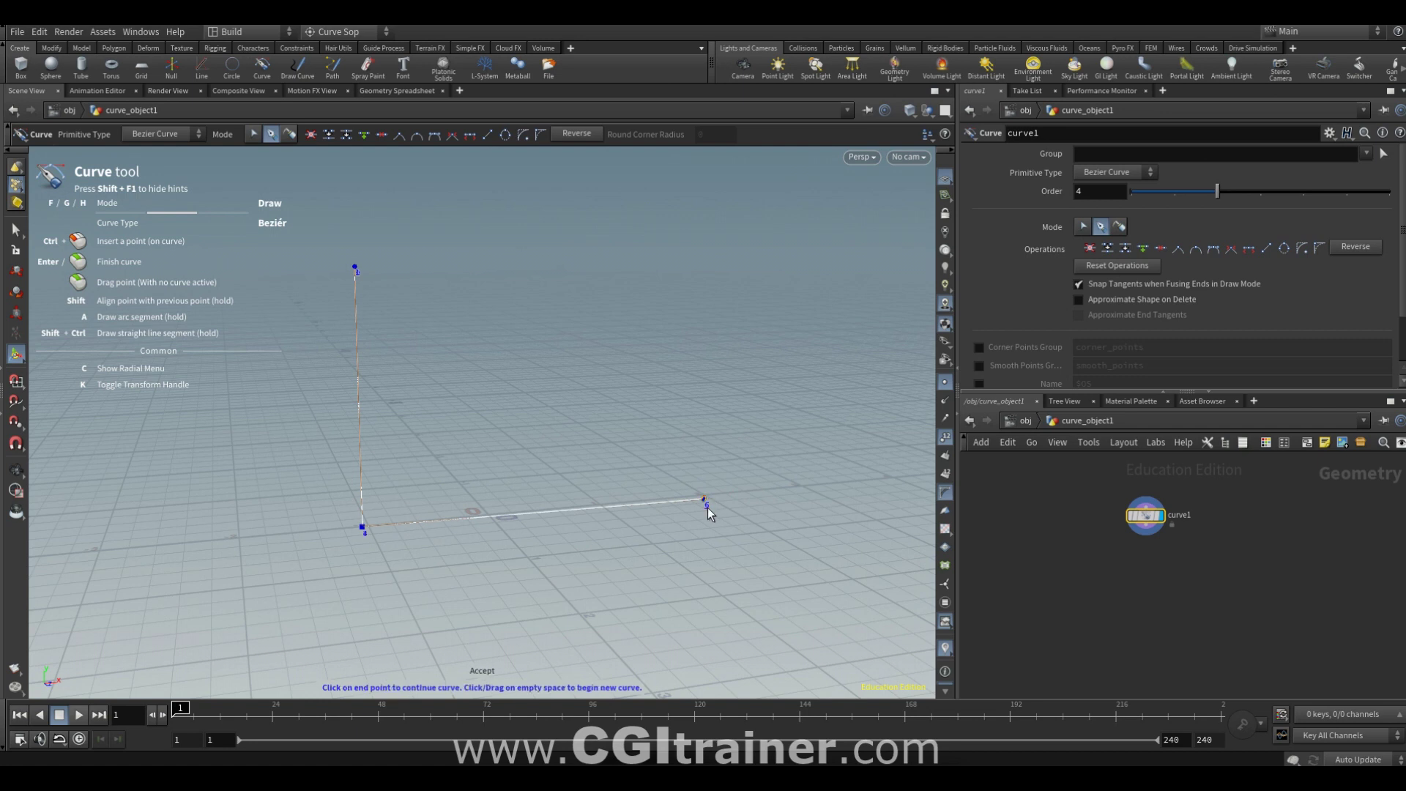
# Step: In Edit mode, round the L-shaped curve's corner with a radius of about 0.9, and remove the rounding again
pyautogui.press('f')
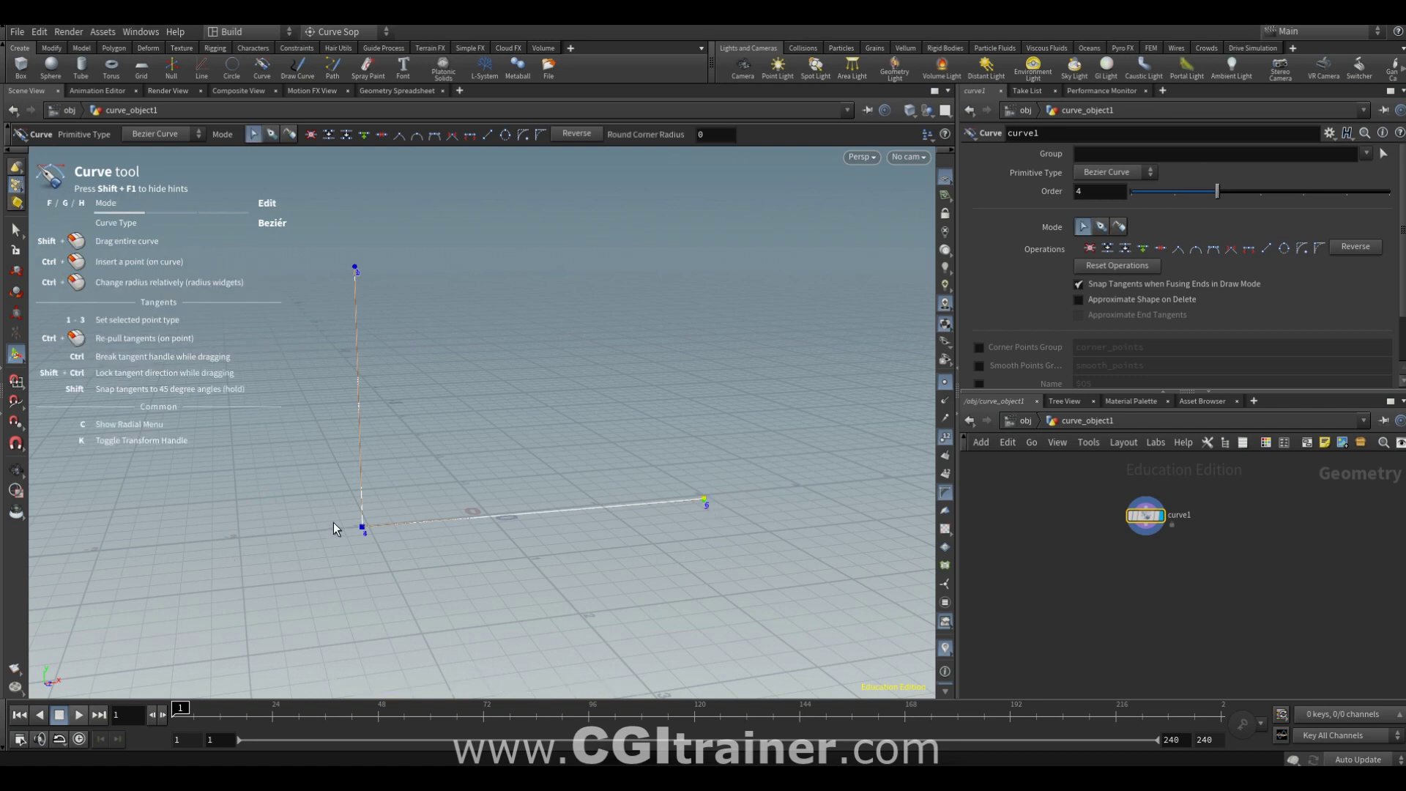
pyautogui.click(523, 134)
pyautogui.moveTo(375, 513); pyautogui.dragTo(456, 467)
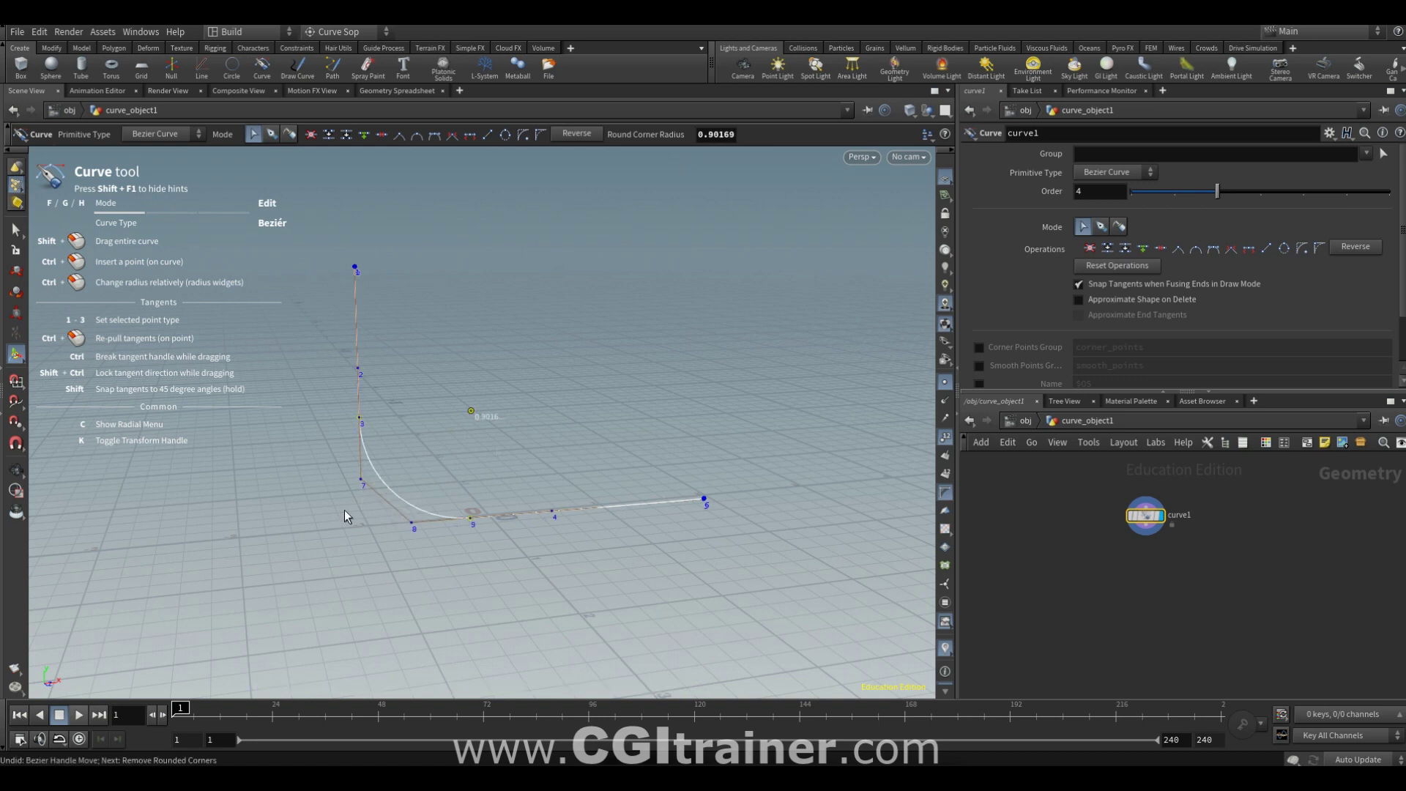
pyautogui.click(539, 137)
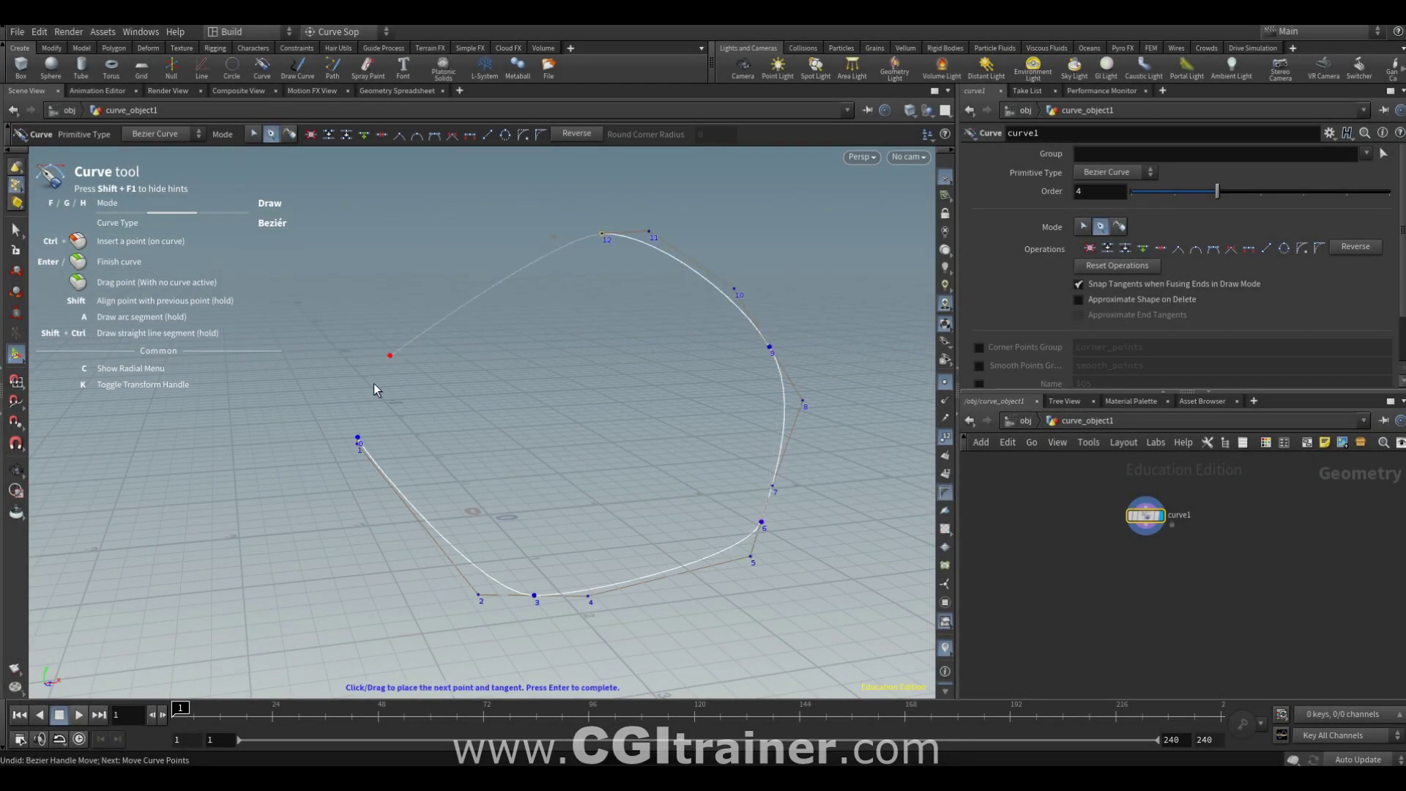
# Step: Finish the loop-shaped Bezier curve with an anchor above its start point, and close the curve
pyautogui.click(410, 299)
pyautogui.press('Return')
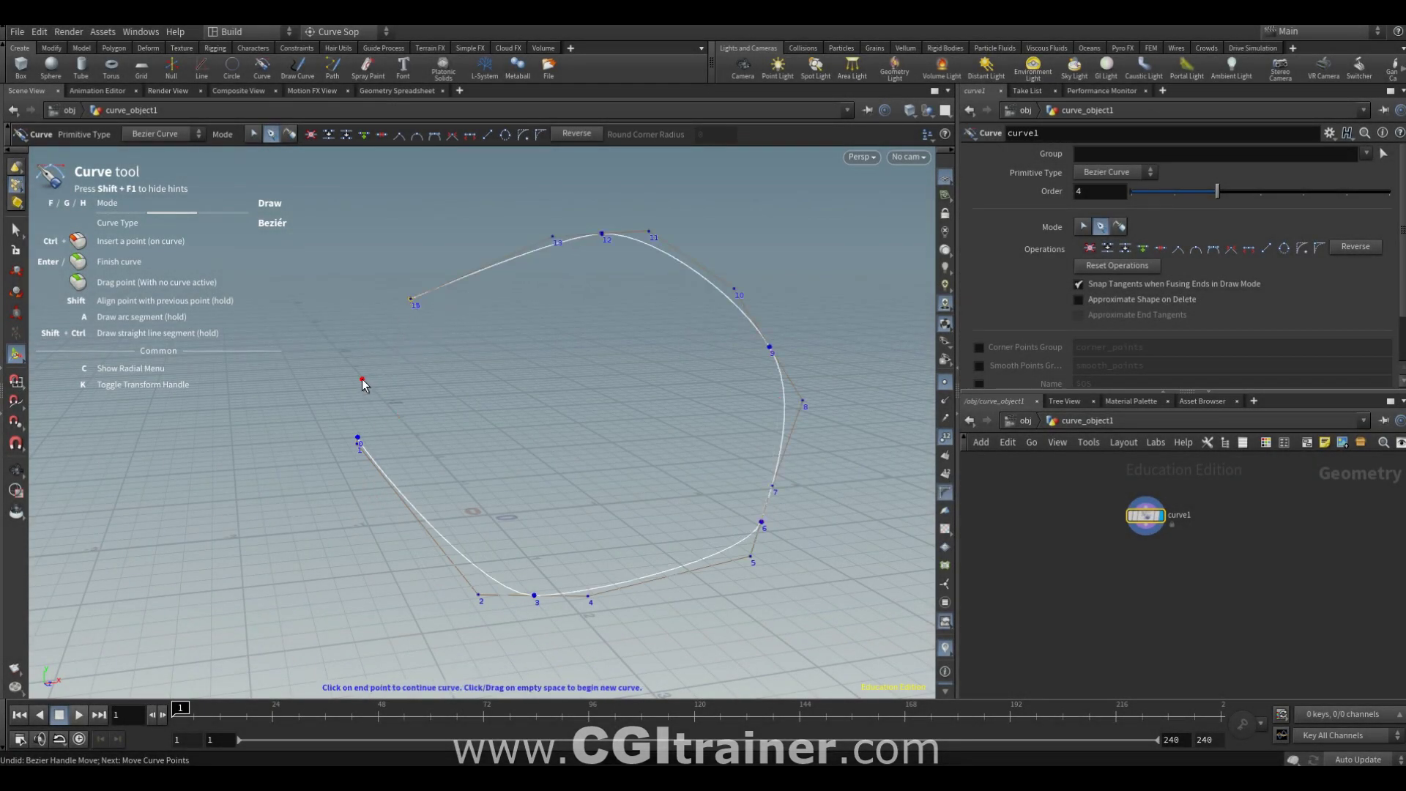
pyautogui.click(504, 138)
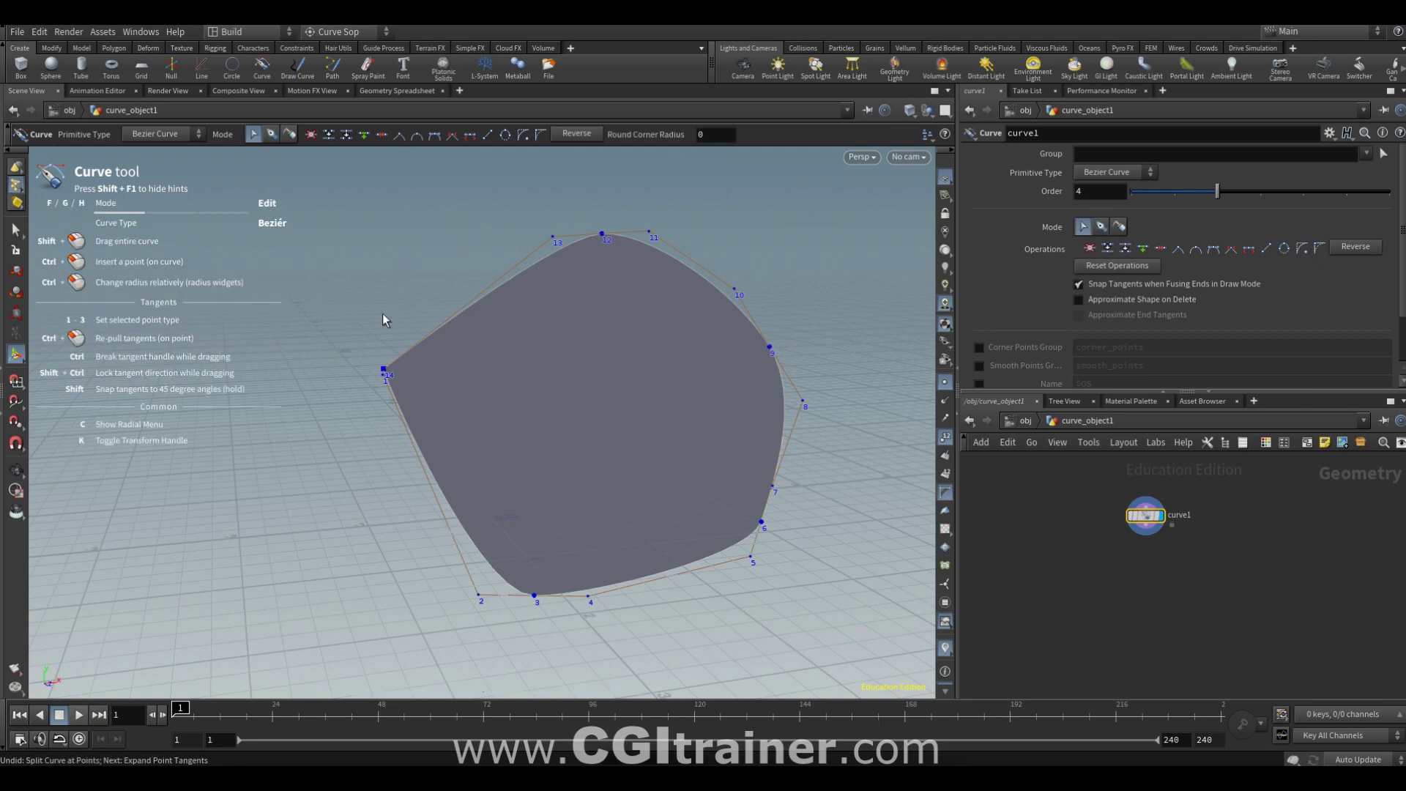
# Step: Split the closed curve at its leftmost corner point and pull the detached end point down
pyautogui.moveTo(342, 284); pyautogui.dragTo(411, 393)
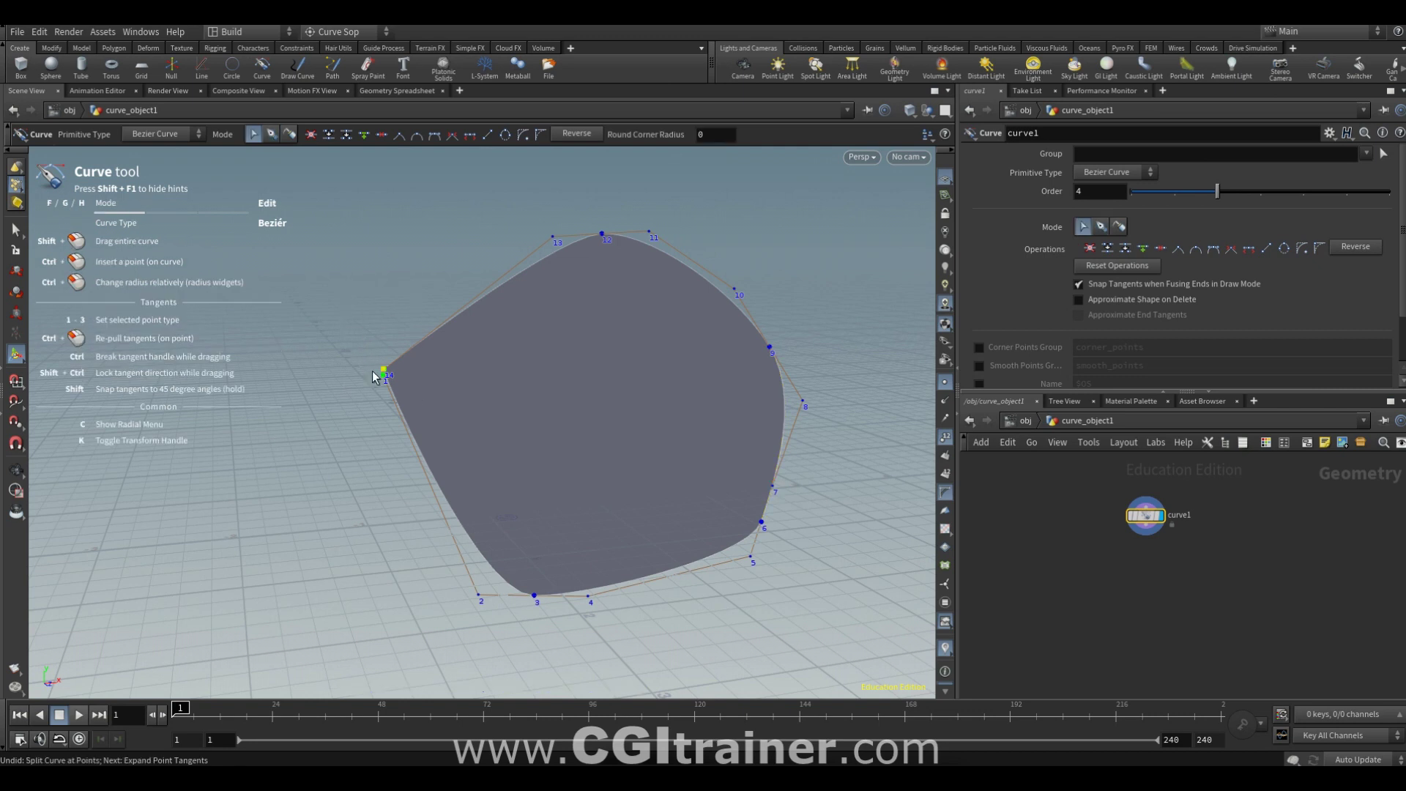
pyautogui.click(347, 135)
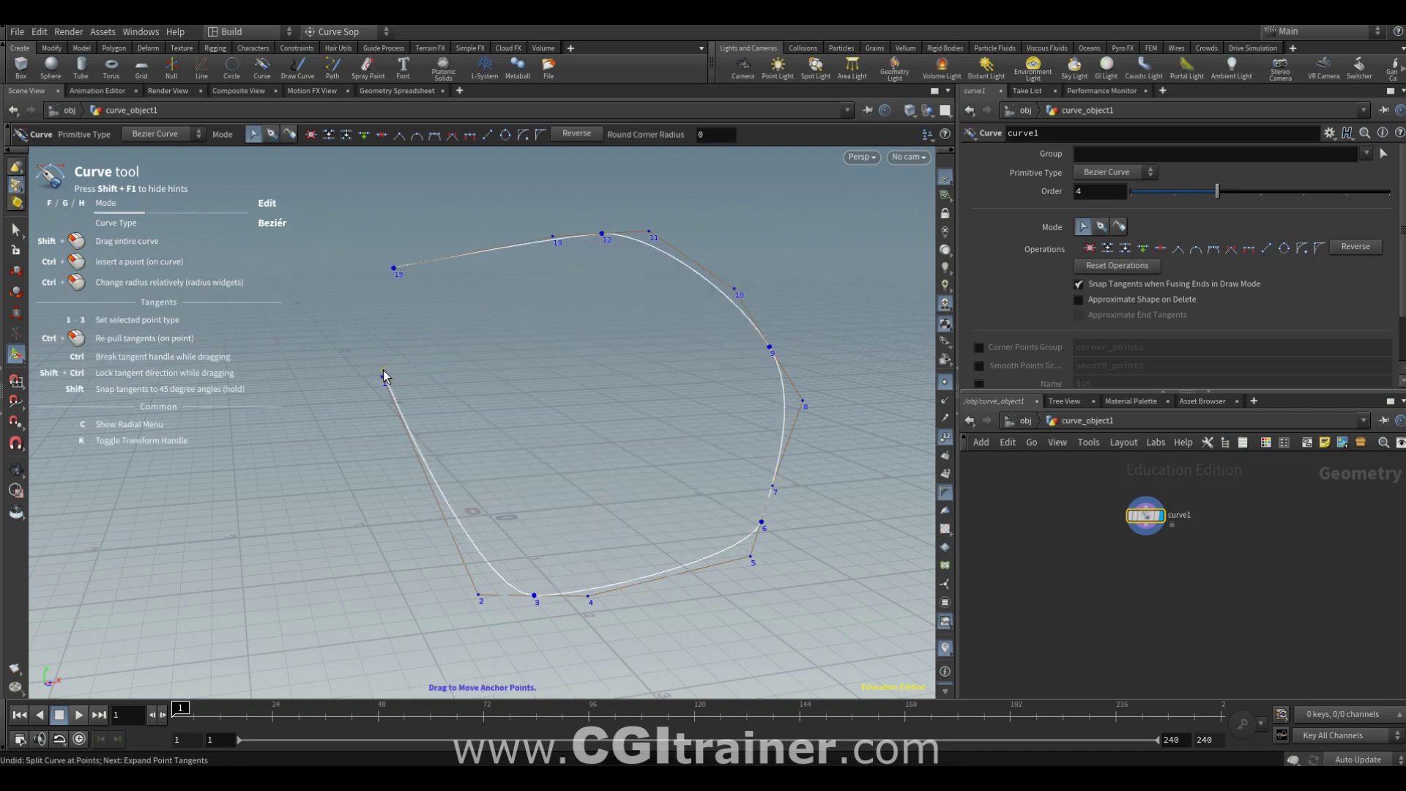
pyautogui.moveTo(383, 371); pyautogui.dragTo(383, 414)
# Step: Fuse the curve's two open end points into one point and delete the fused point
pyautogui.moveTo(353, 204); pyautogui.dragTo(416, 504)
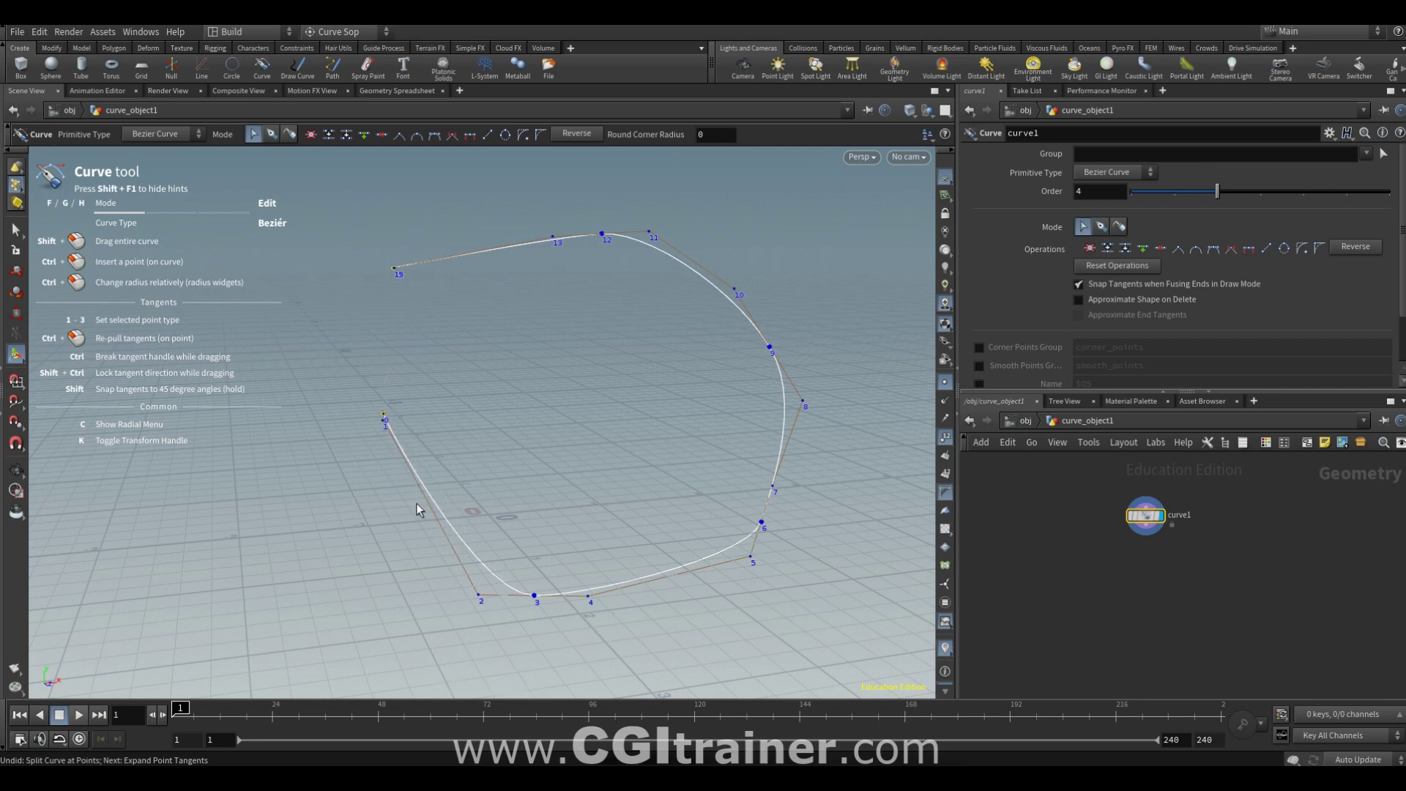
pyautogui.click(328, 137)
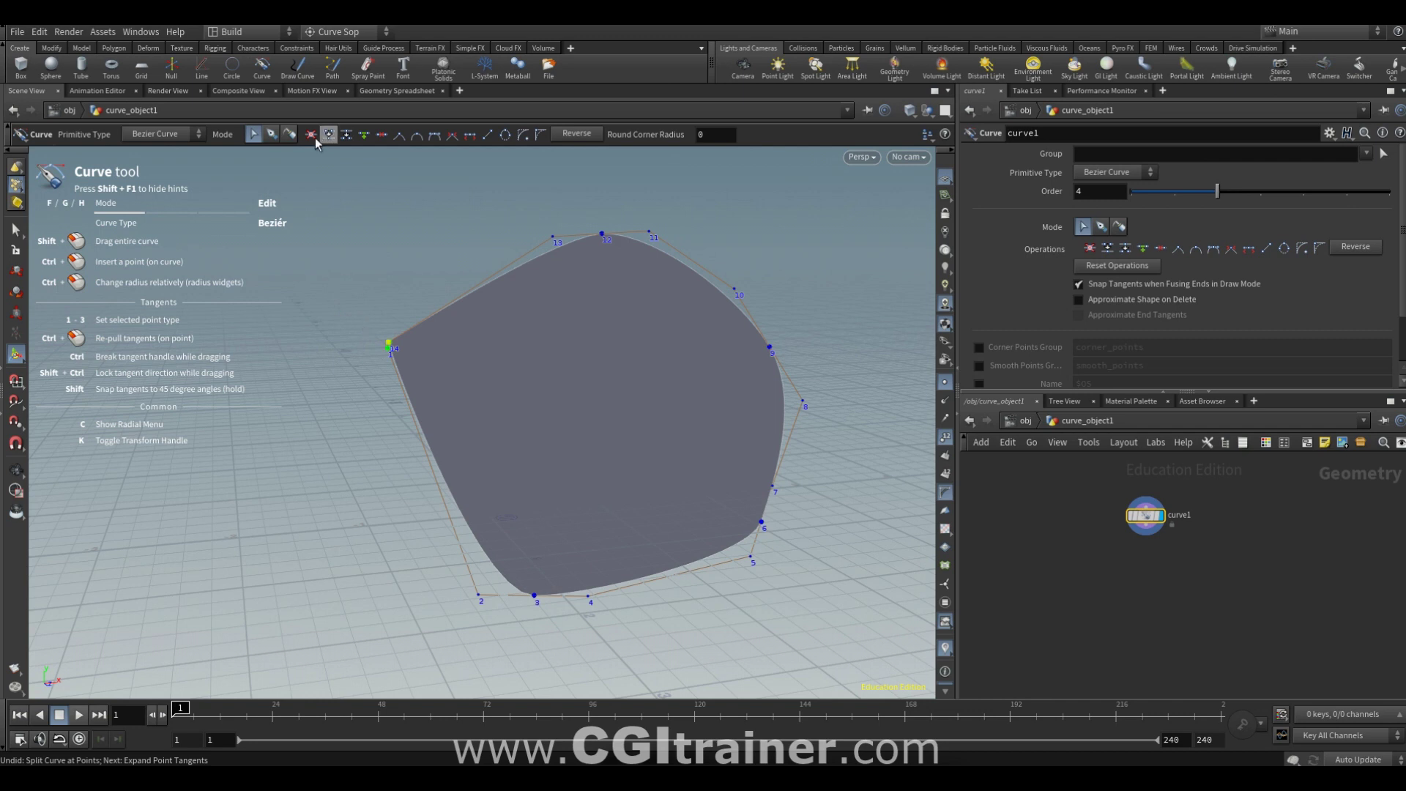
pyautogui.click(314, 138)
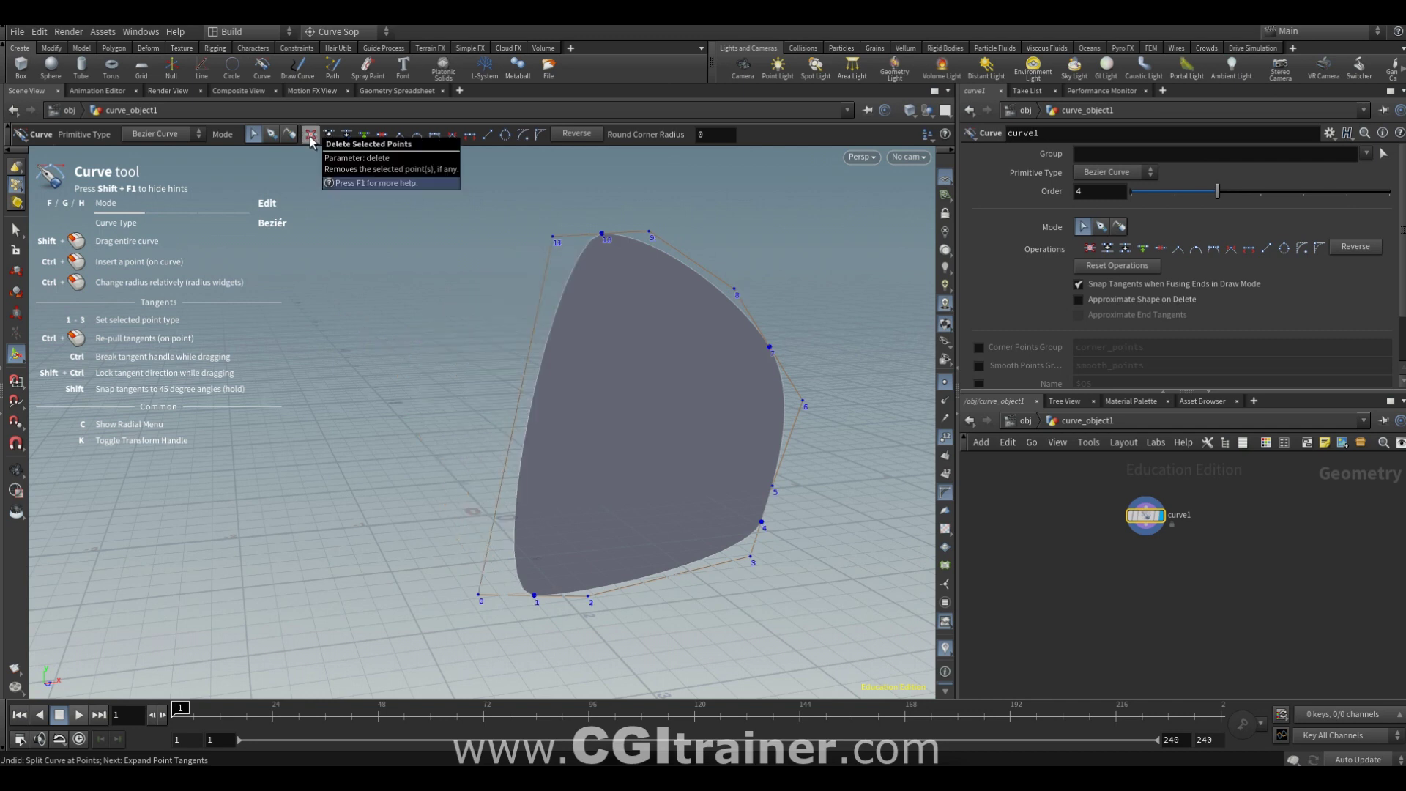
pyautogui.click(310, 137)
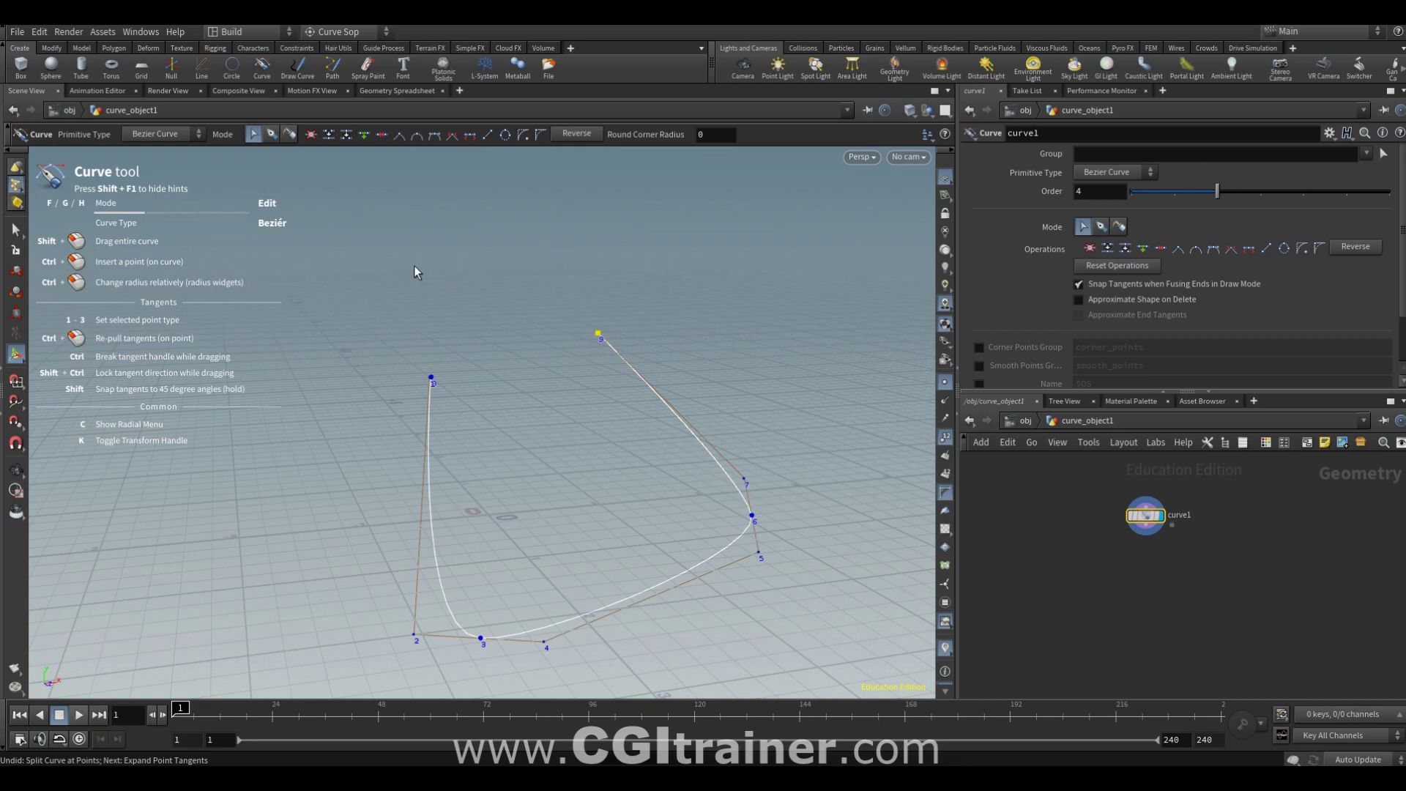
# Step: Join the open curve's two end points, and open the context menu for the selected points of the S-shaped curve
pyautogui.moveTo(372, 223); pyautogui.dragTo(648, 432)
pyautogui.click(366, 136)
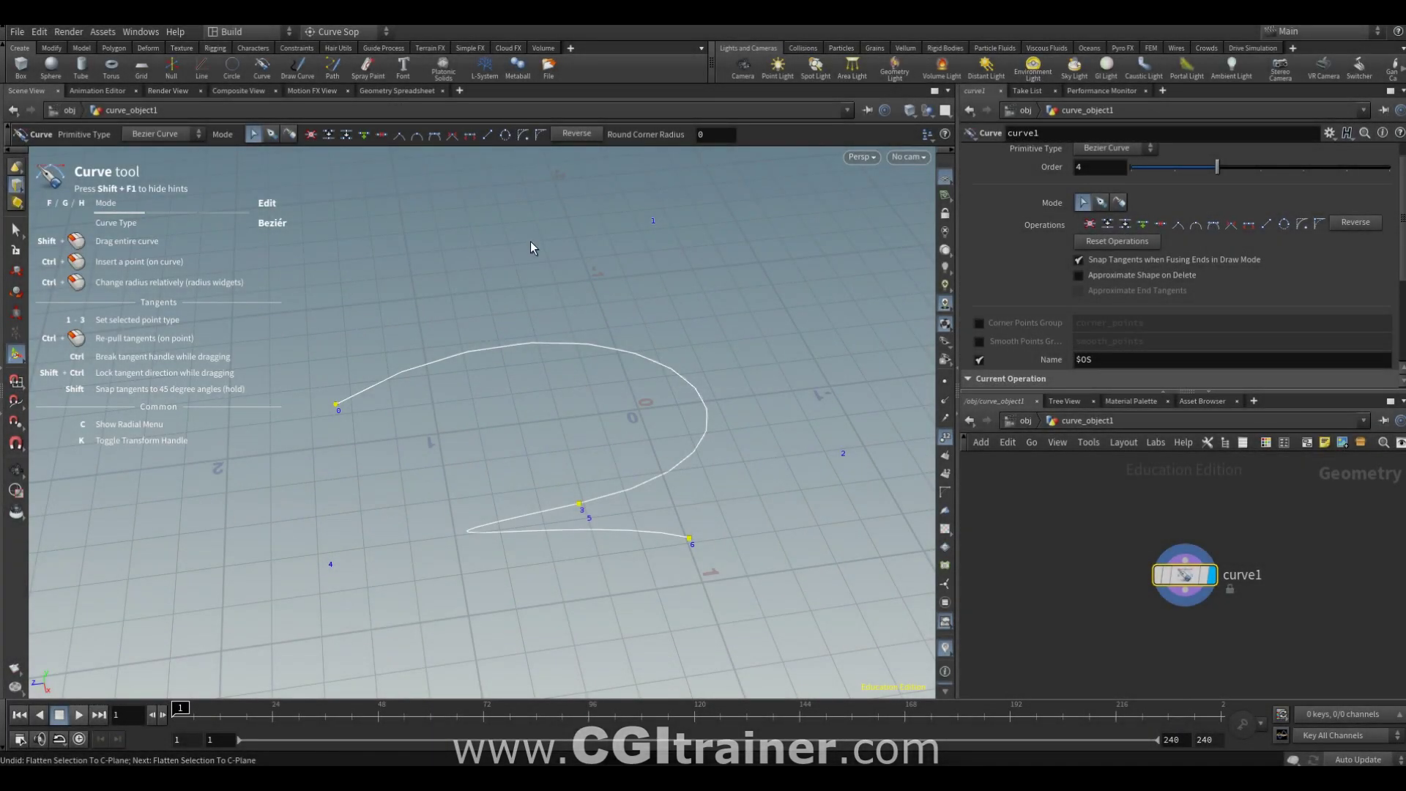
pyautogui.rightClick(531, 242)
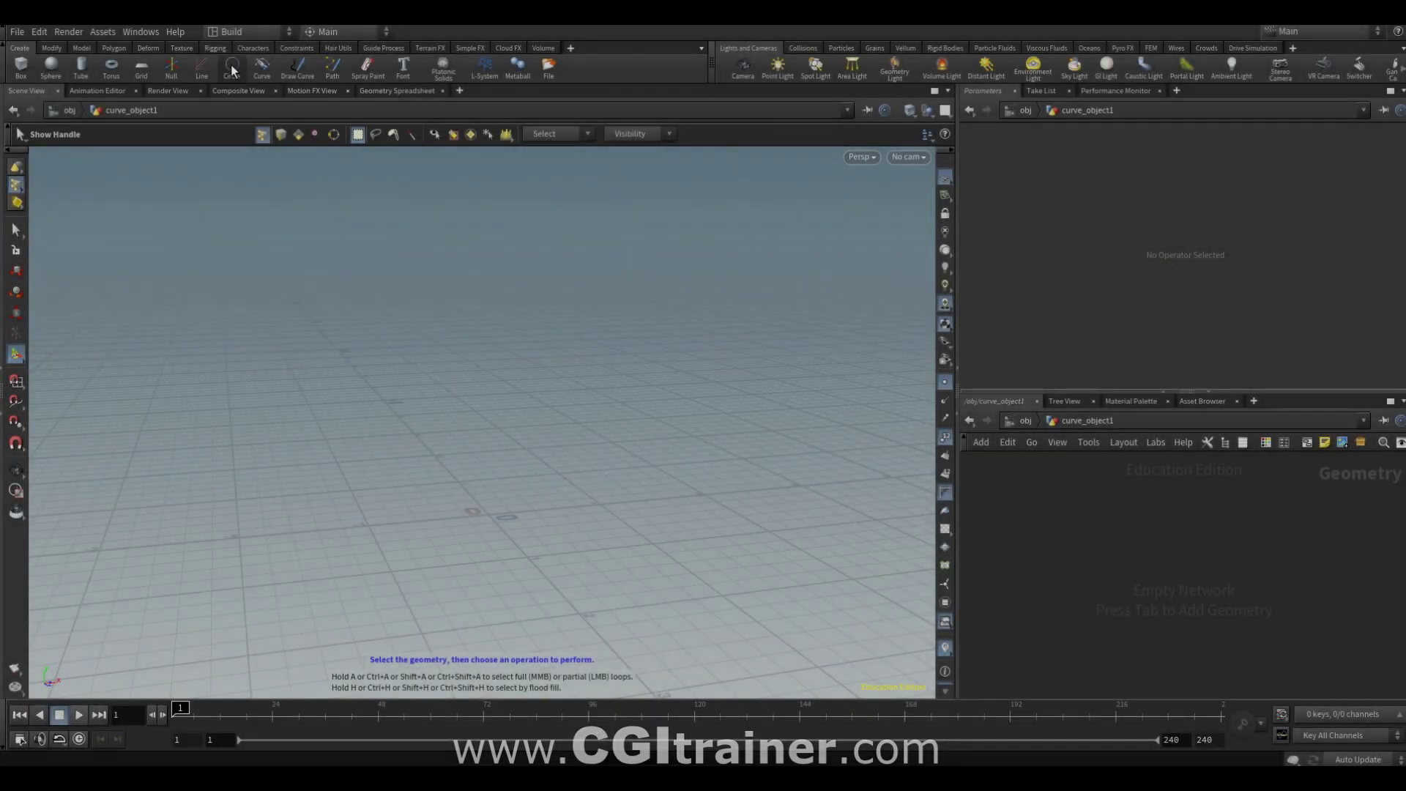
# Step: Create a polygon circle at the origin, enter its geometry network and set its Divisions to 6
pyautogui.keyDown('ctrl'); pyautogui.click(232, 71); pyautogui.keyUp('ctrl')
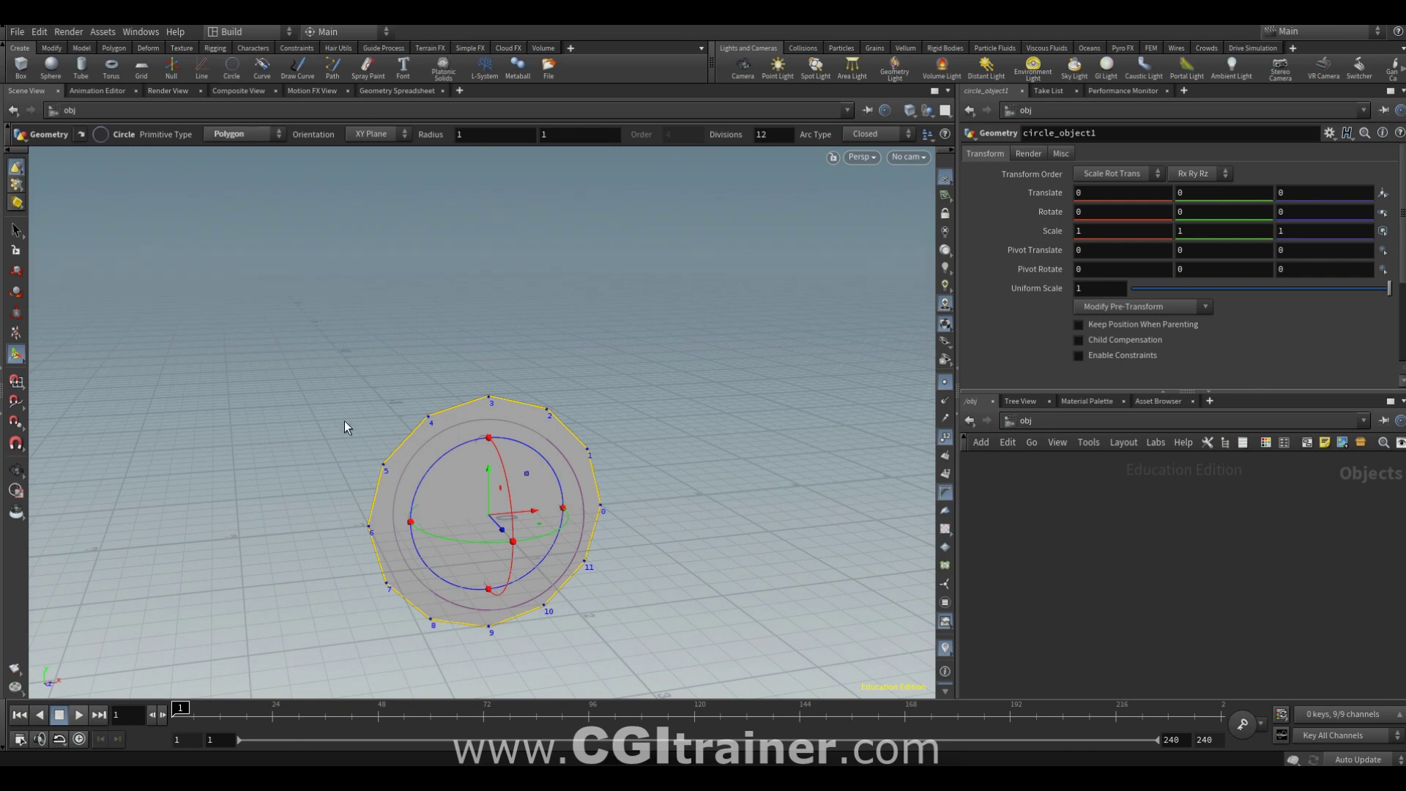
pyautogui.press('i')
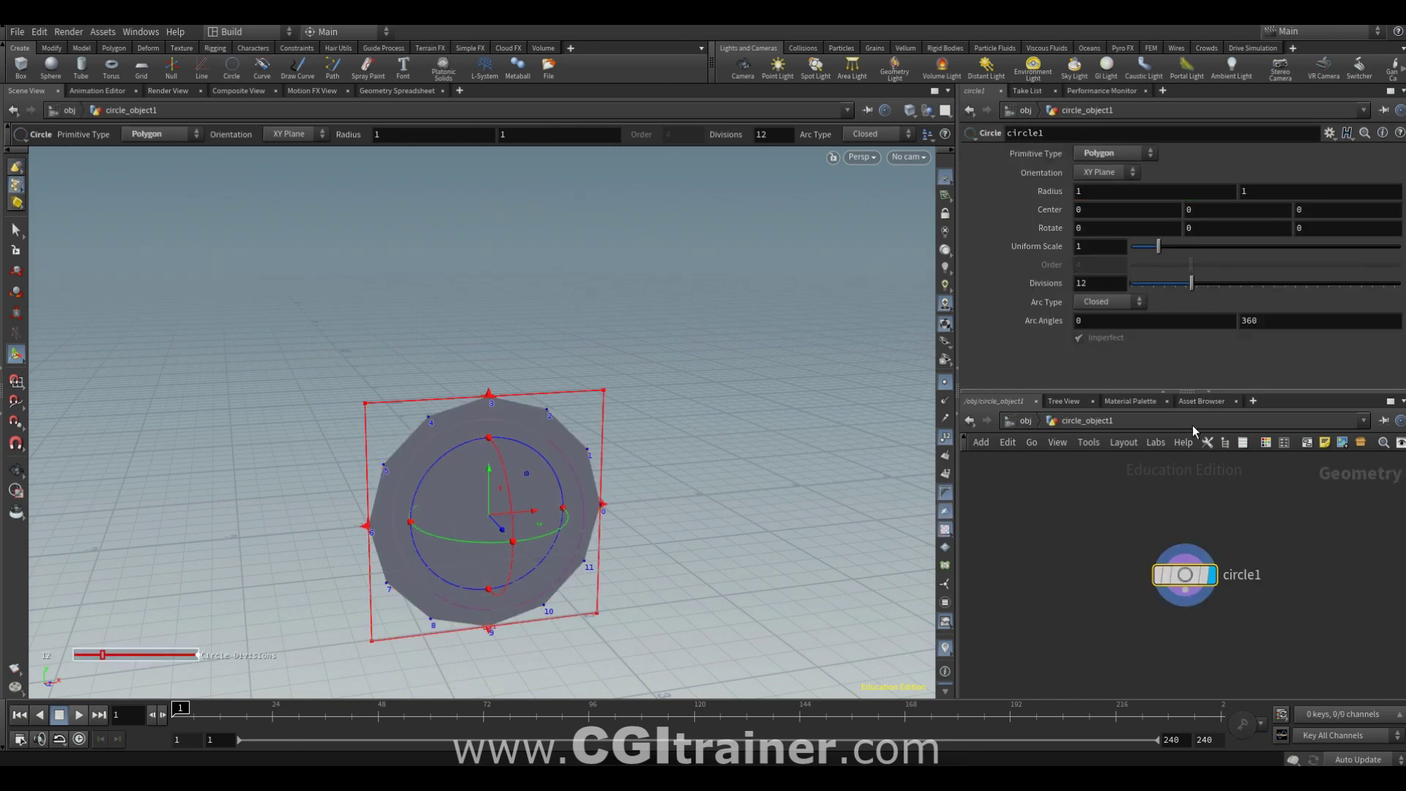
pyautogui.moveTo(1192, 284); pyautogui.dragTo(1159, 289)
# Step: Add a Curve node below circle1, wire circle1 into its input and display the new node
pyautogui.moveTo(1135, 669); pyautogui.dragTo(1058, 561, button='middle')
pyautogui.press('Tab')
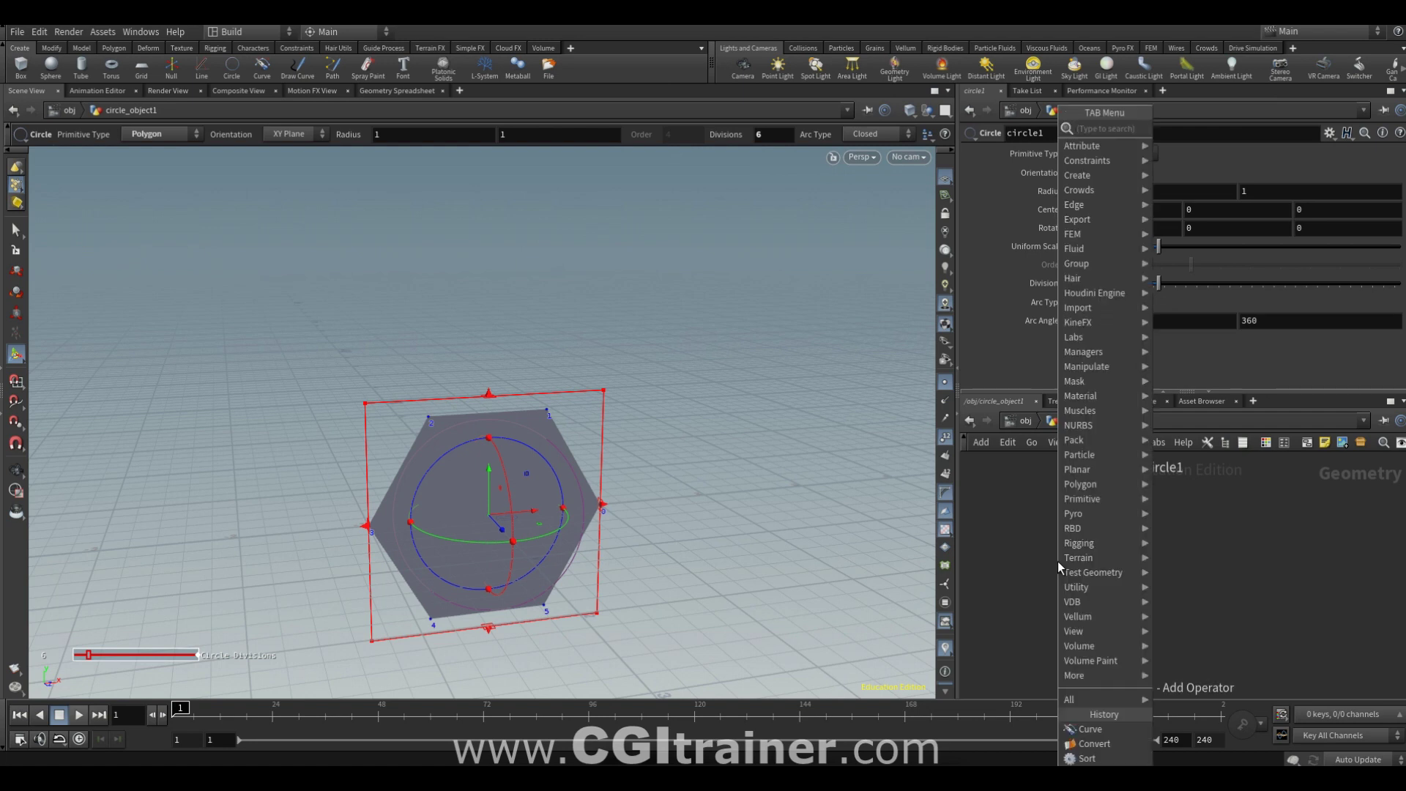
pyautogui.click(1086, 728)
pyautogui.click(1115, 564)
pyautogui.moveTo(1115, 548); pyautogui.dragTo(1110, 487)
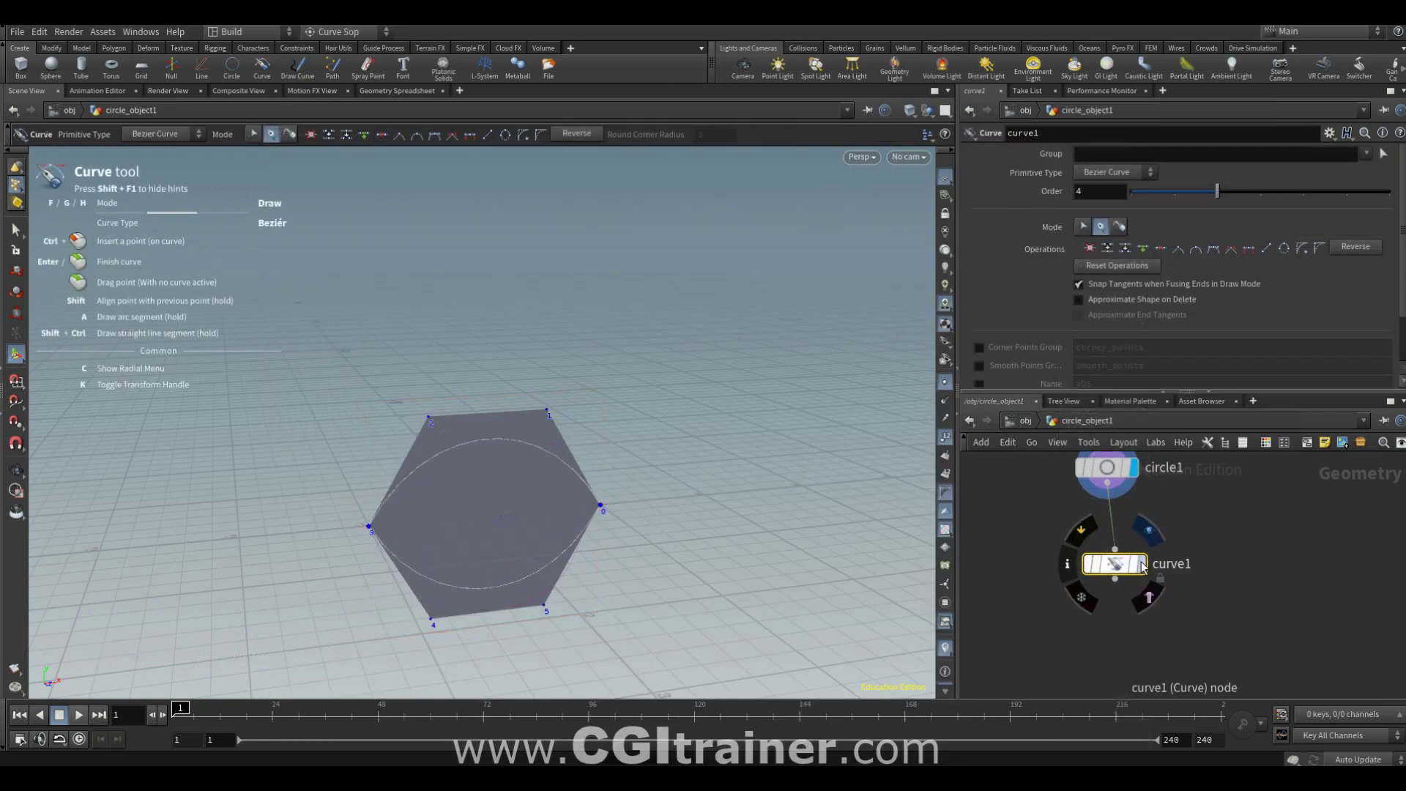
pyautogui.click(1142, 565)
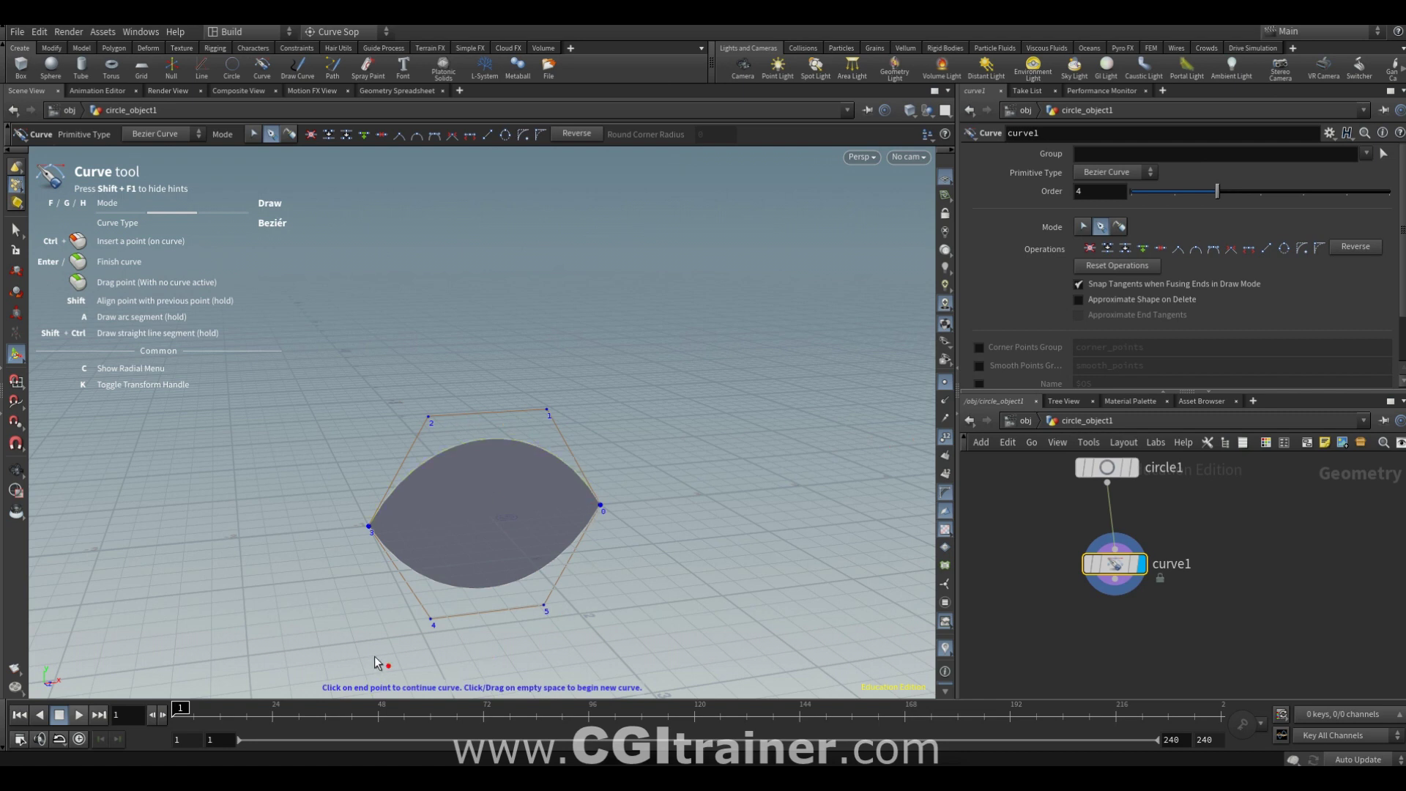
# Step: Set curve1's primitive type to Polygon and move the node directly beneath circle1
pyautogui.click(168, 135)
pyautogui.click(155, 149)
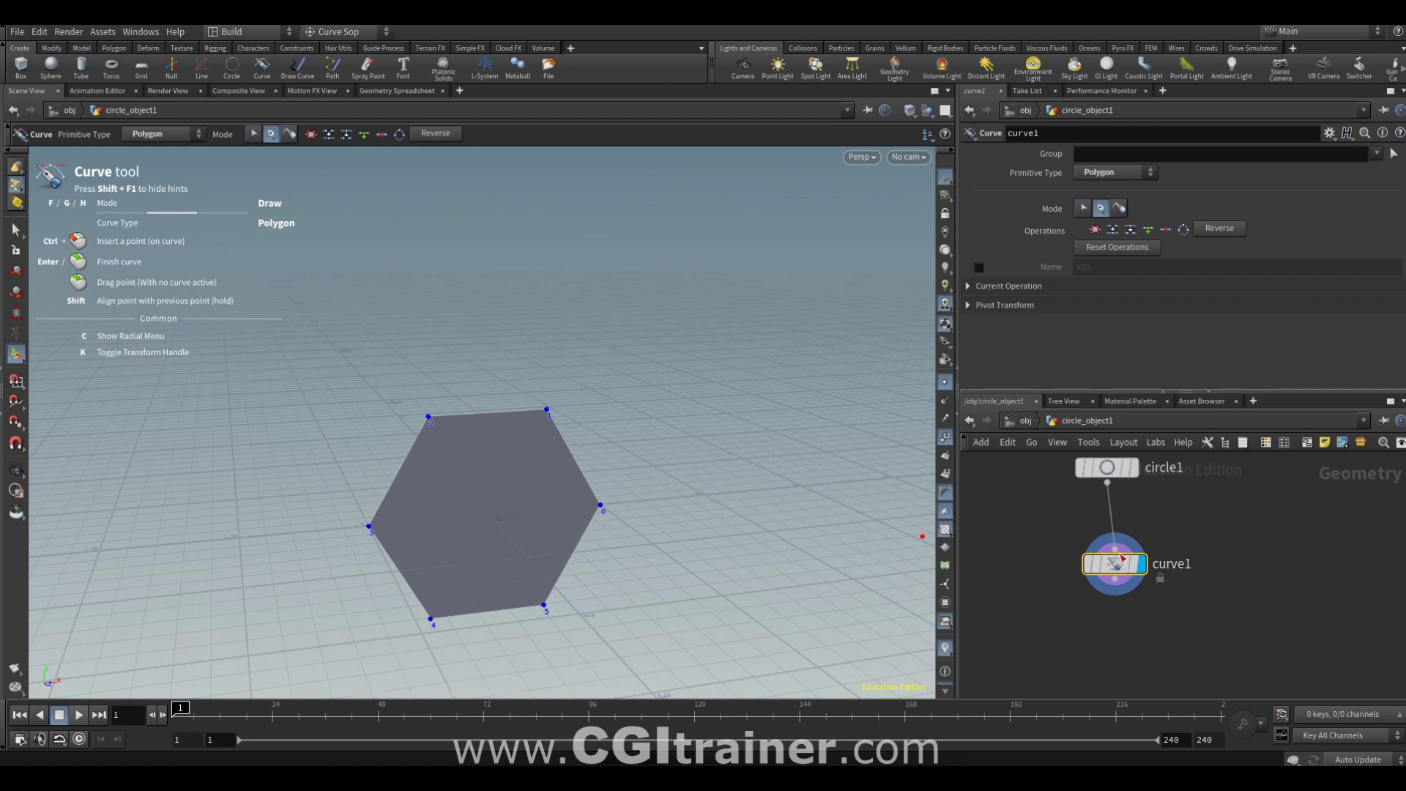
pyautogui.moveTo(1117, 565); pyautogui.dragTo(1110, 537)
# Step: In Edit mode, select the hexagon's two upper points and pull its top edge upward
pyautogui.click(254, 137)
pyautogui.moveTo(316, 298); pyautogui.dragTo(587, 425)
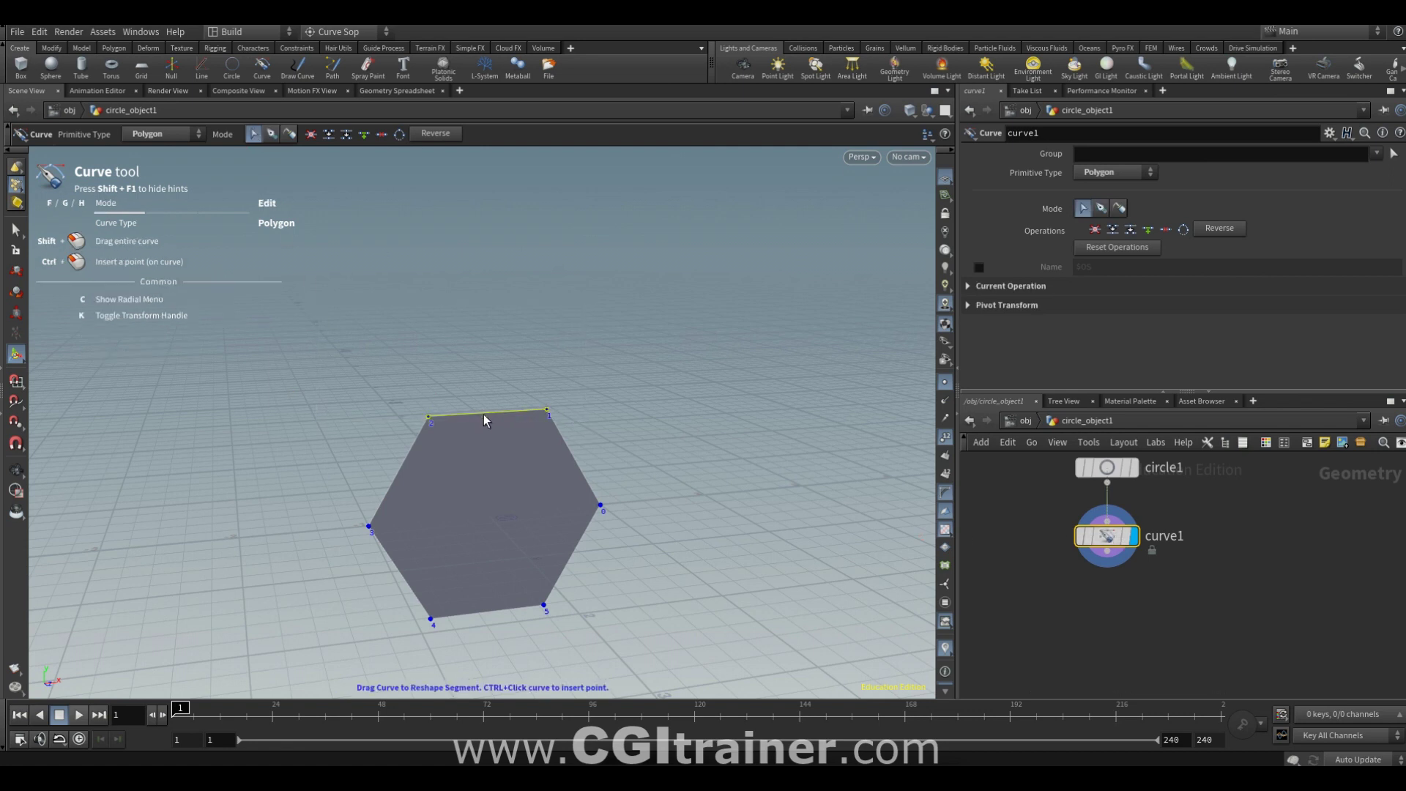
pyautogui.moveTo(483, 414); pyautogui.dragTo(480, 218)
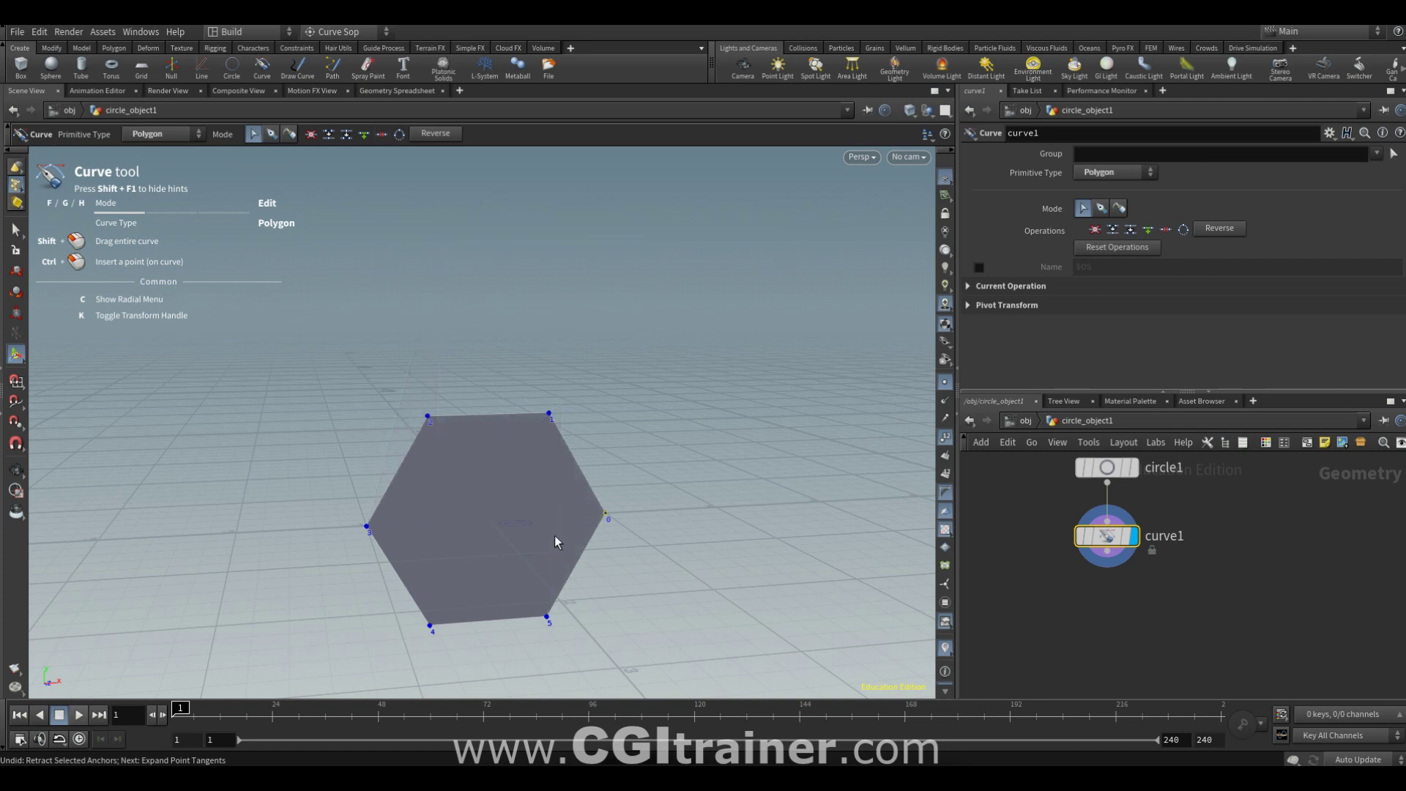
# Step: Check circle1's parameters and set curve1's primitive type to Bezier Curve
pyautogui.click(1108, 467)
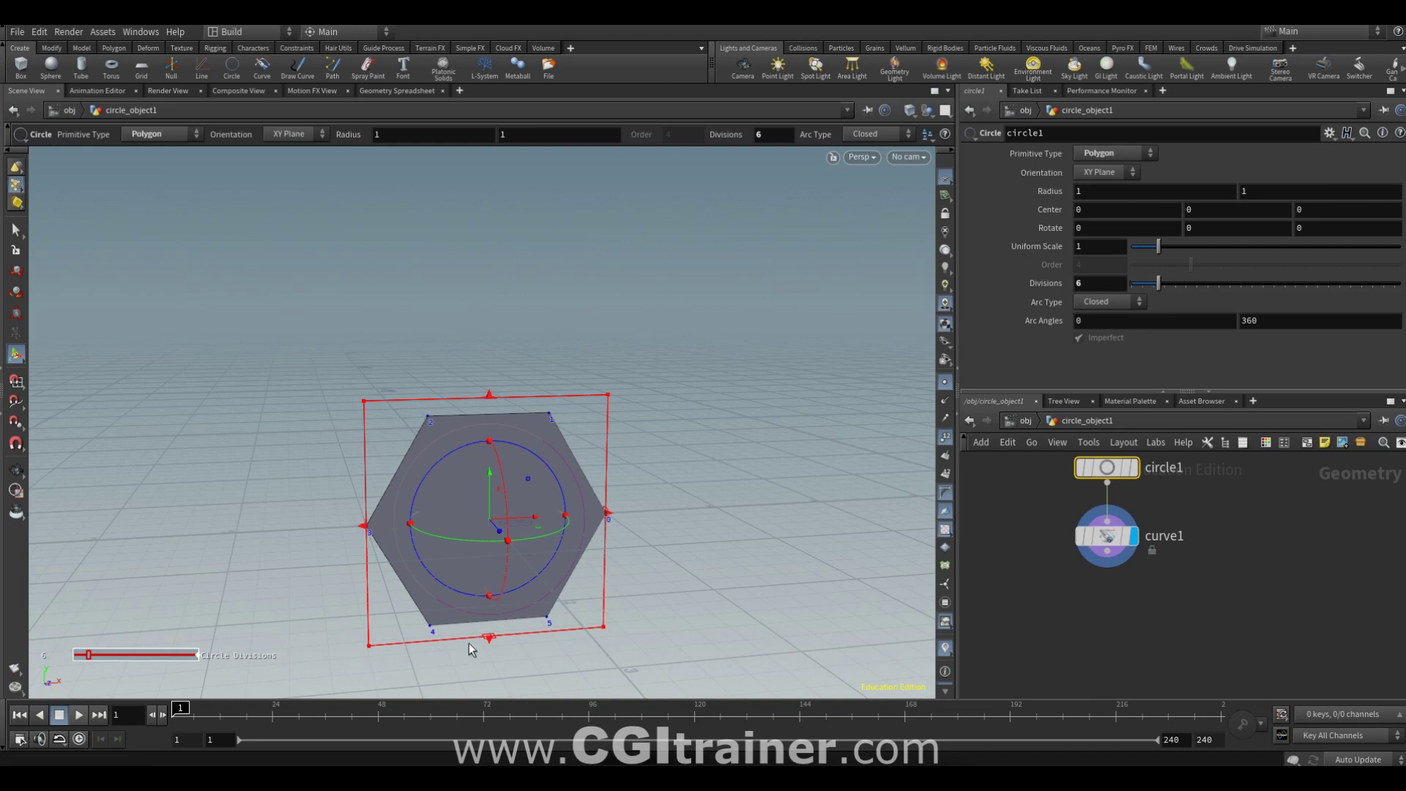
pyautogui.click(1107, 535)
pyautogui.click(182, 140)
pyautogui.click(155, 181)
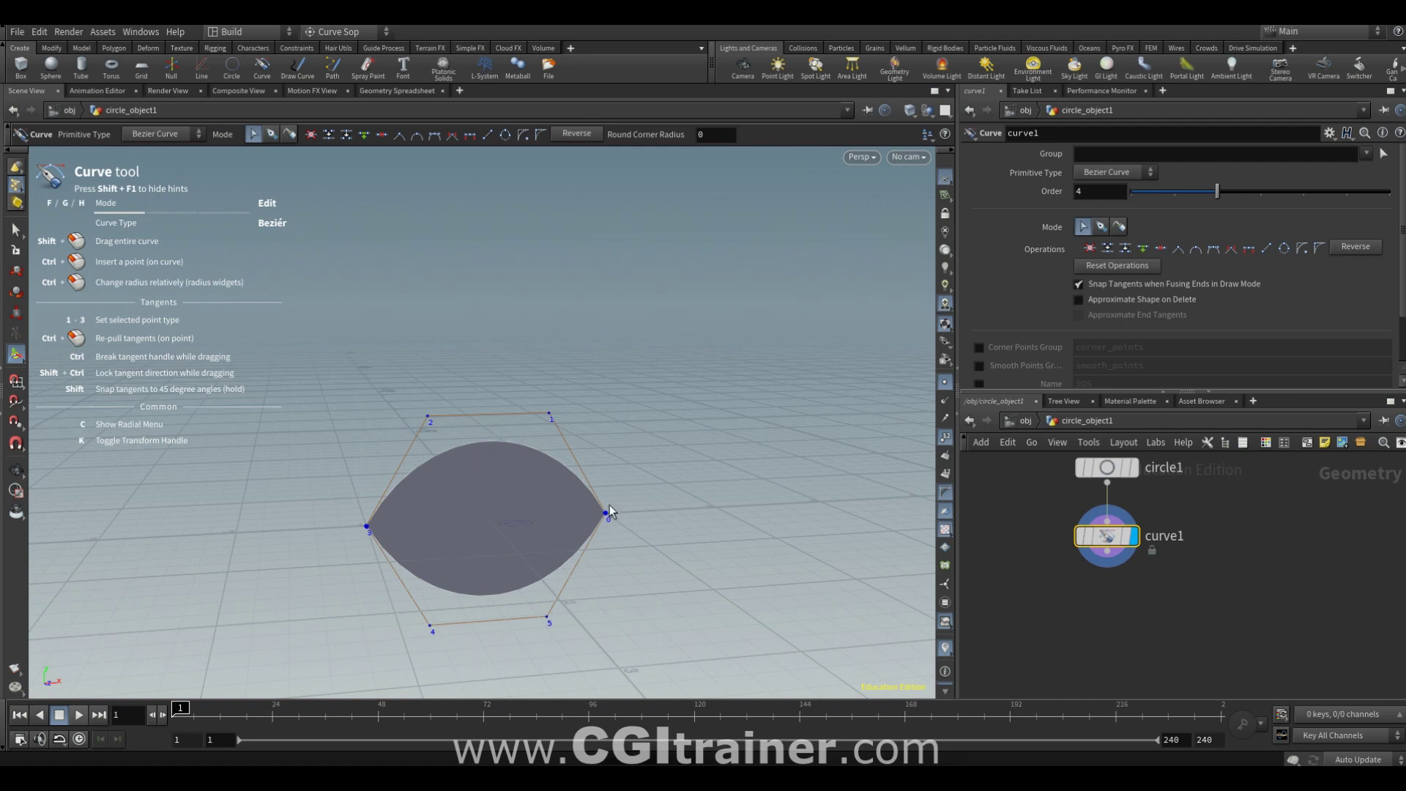
# Step: Set the Divisions of circle1 to 12
pyautogui.click(1107, 467)
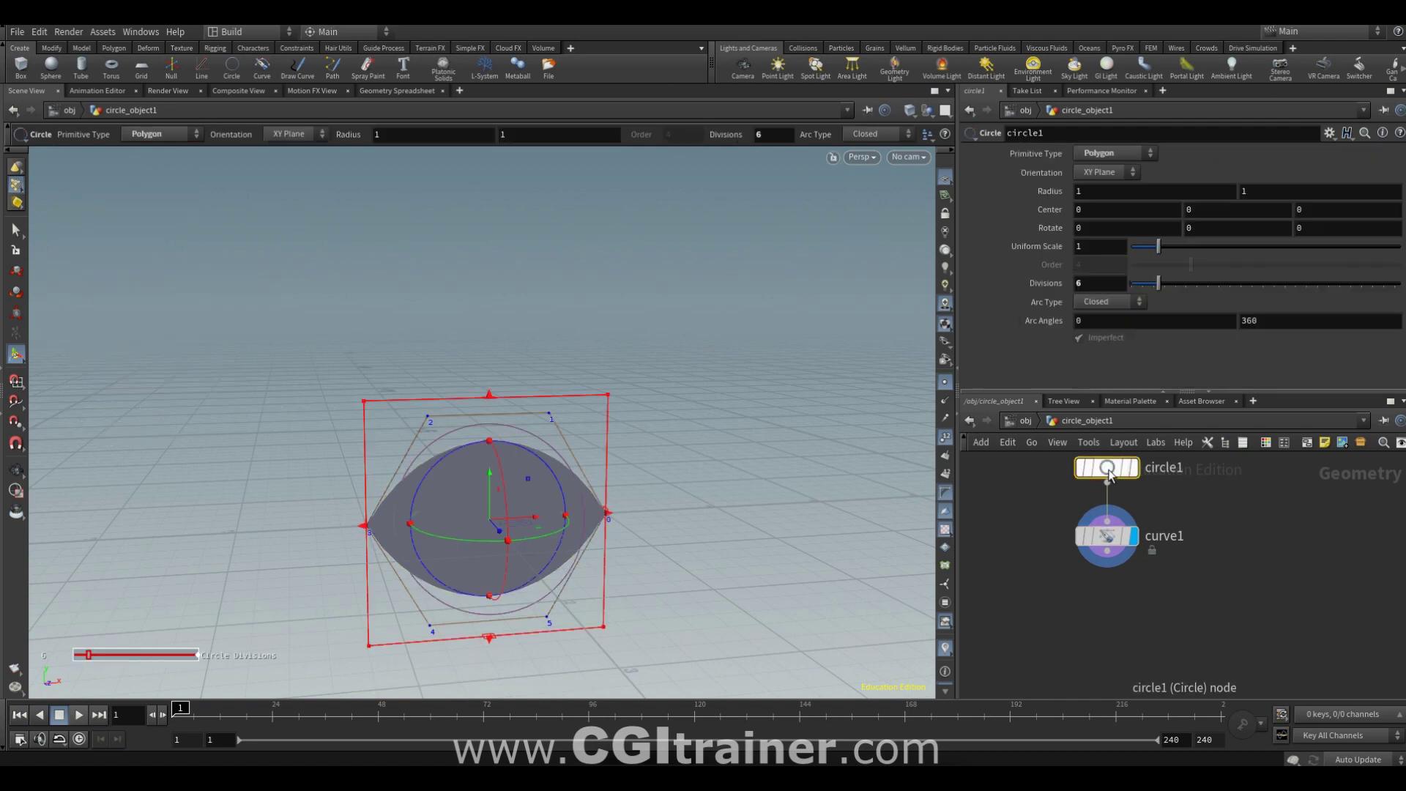
pyautogui.moveTo(1118, 283); pyautogui.dragTo(966, 274)
pyautogui.write('2')
pyautogui.press('Return')
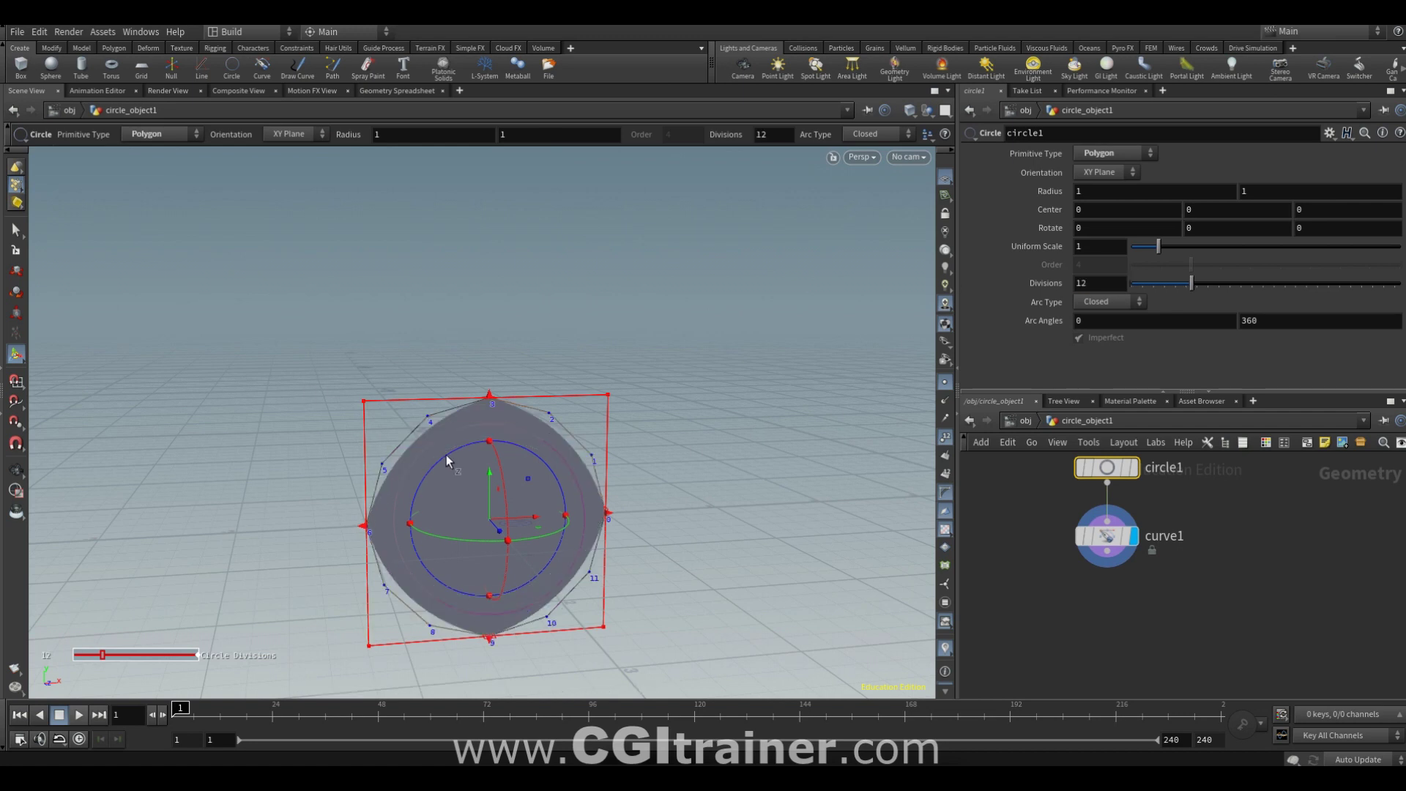
# Step: Try to round the top point of curve1 and enlarge its corner radius, then undo the rounding
pyautogui.click(1105, 536)
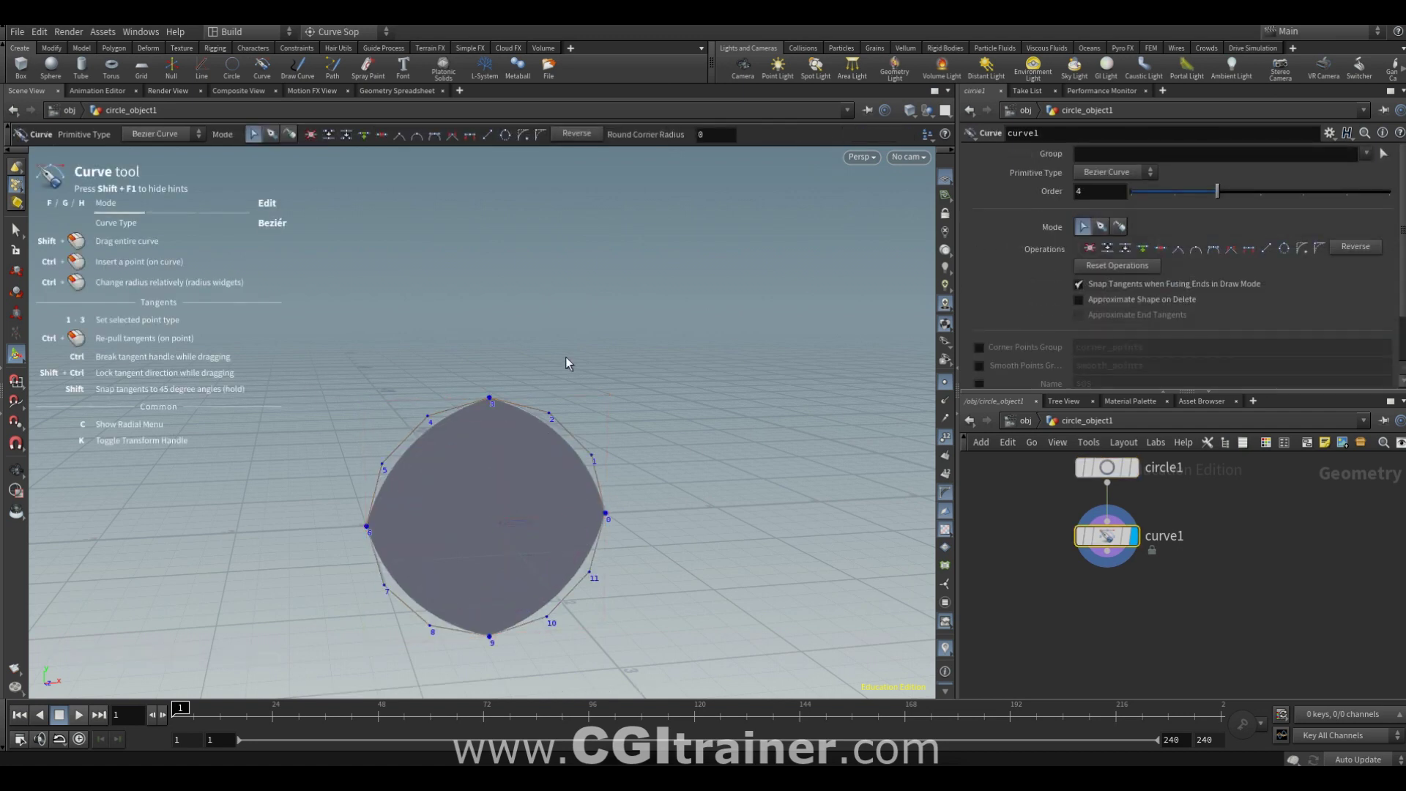
pyautogui.click(489, 398)
pyautogui.click(527, 135)
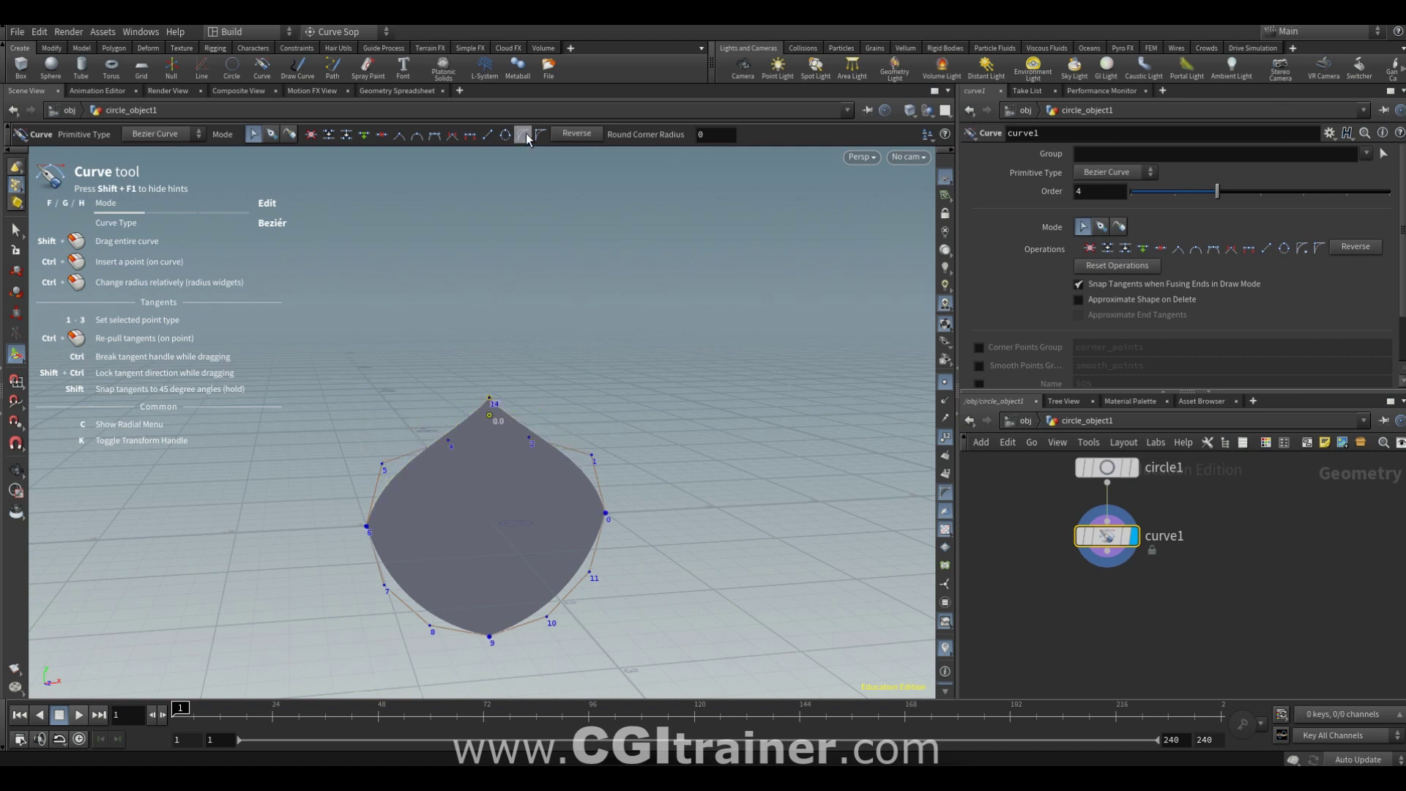
pyautogui.moveTo(487, 420); pyautogui.dragTo(459, 517)
pyautogui.hotkey('ctrl', 'z')
pyautogui.hotkey('ctrl', 'z')
# Step: Select all points of curve1 and round its corners together, pulling the radius inward into a rounded square
pyautogui.moveTo(322, 300); pyautogui.dragTo(675, 669)
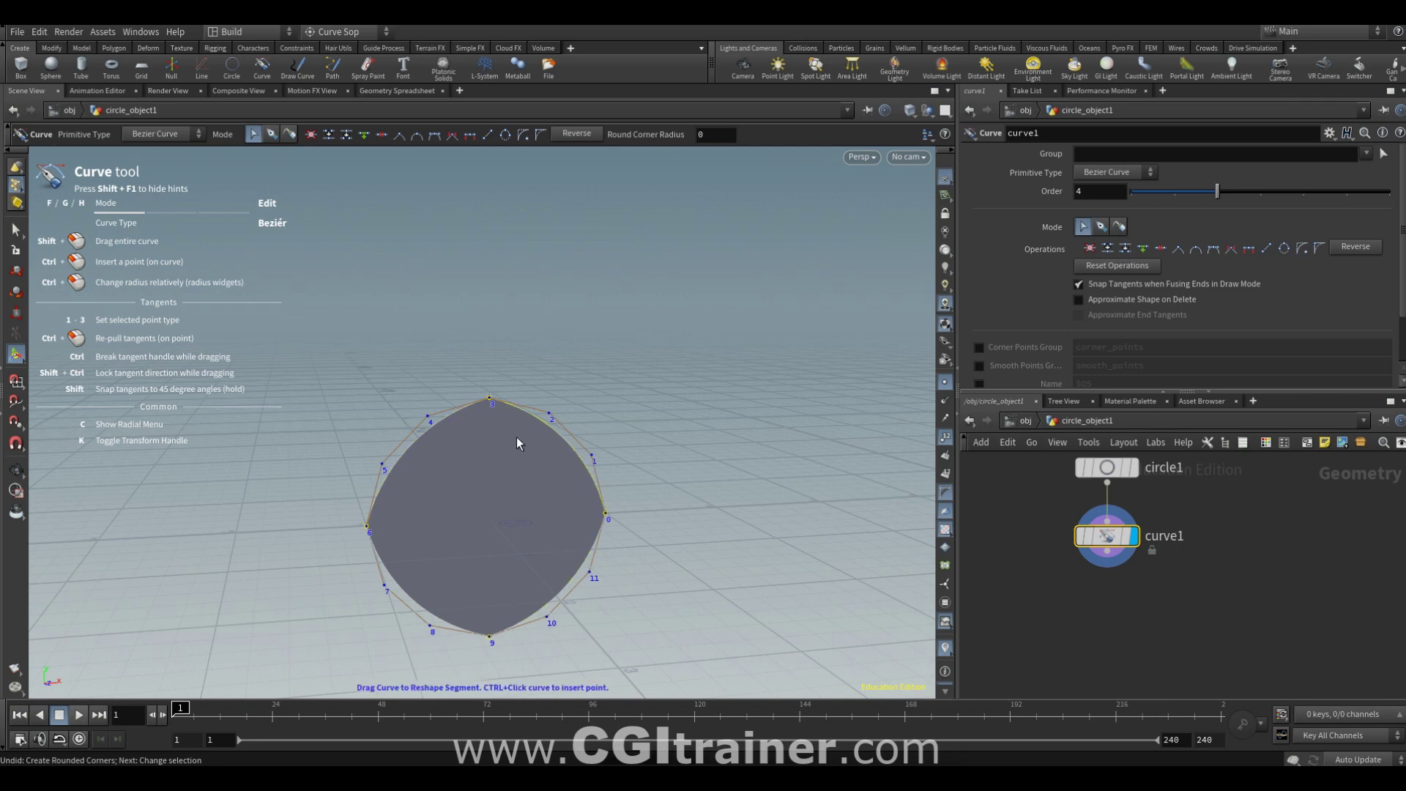
pyautogui.click(524, 134)
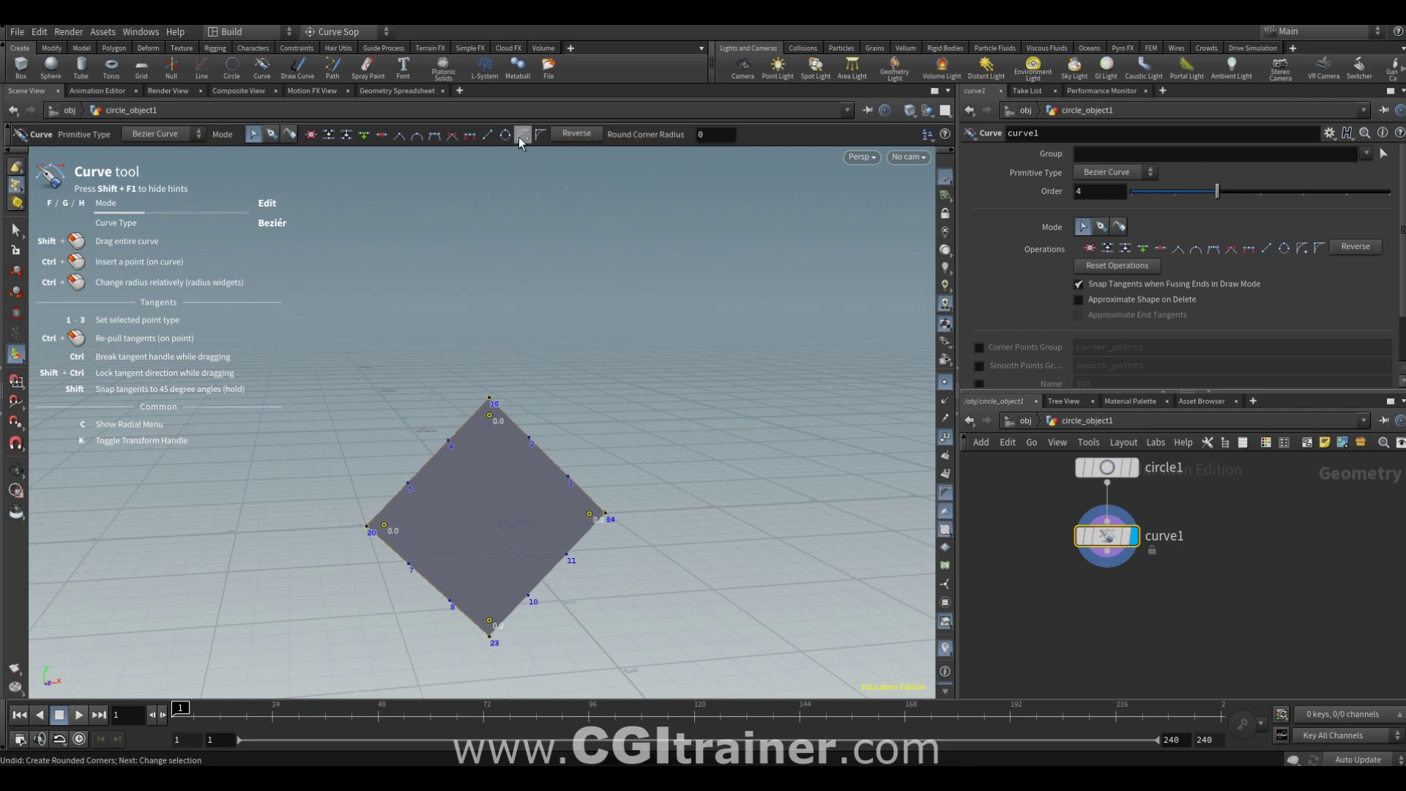
pyautogui.moveTo(490, 415); pyautogui.dragTo(488, 526)
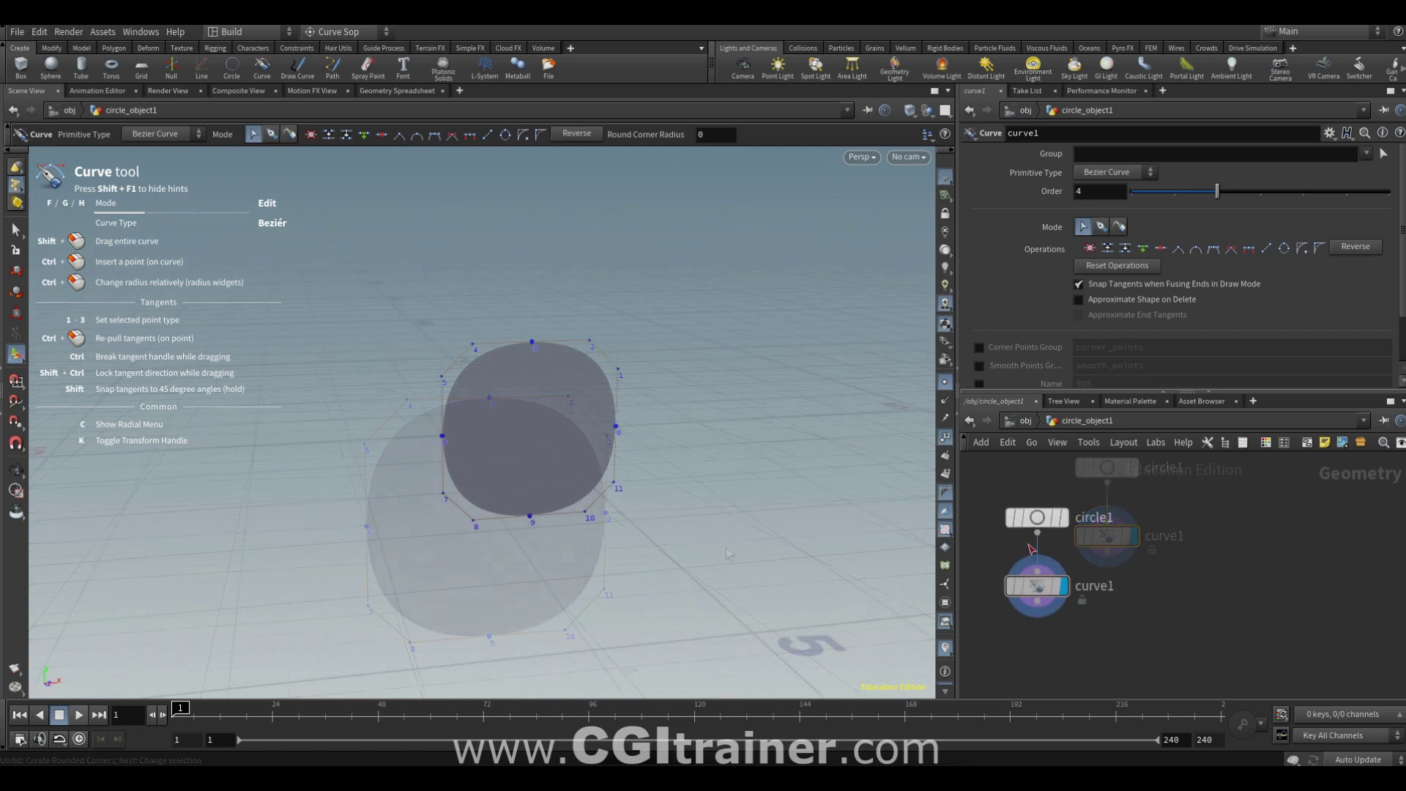
# Step: Move curve1 away from circle1 and add a sphere node above it
pyautogui.moveTo(1035, 593); pyautogui.dragTo(1126, 629)
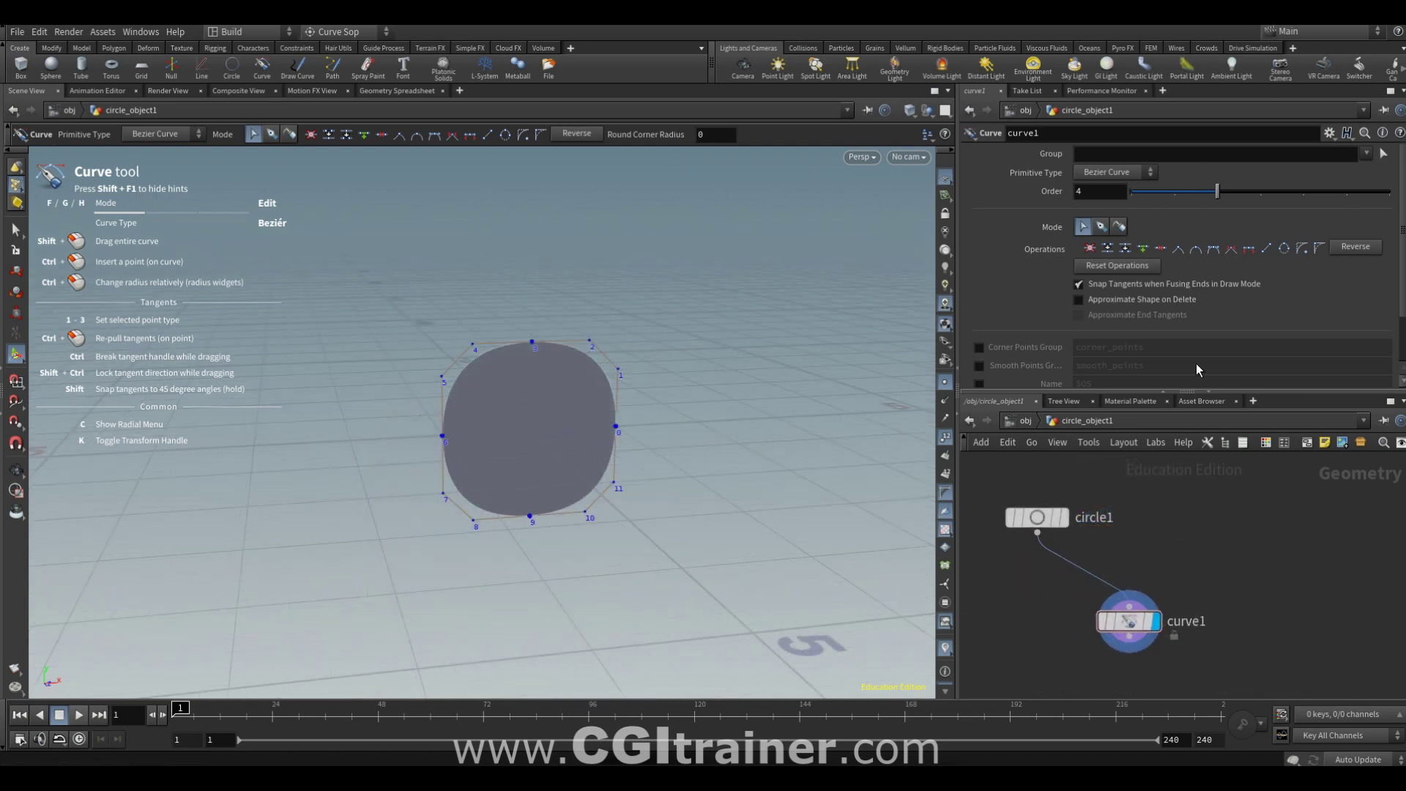
pyautogui.press('Tab')
pyautogui.write('sp')
pyautogui.press('Return')
pyautogui.click(1211, 507)
pyautogui.click(1211, 507)
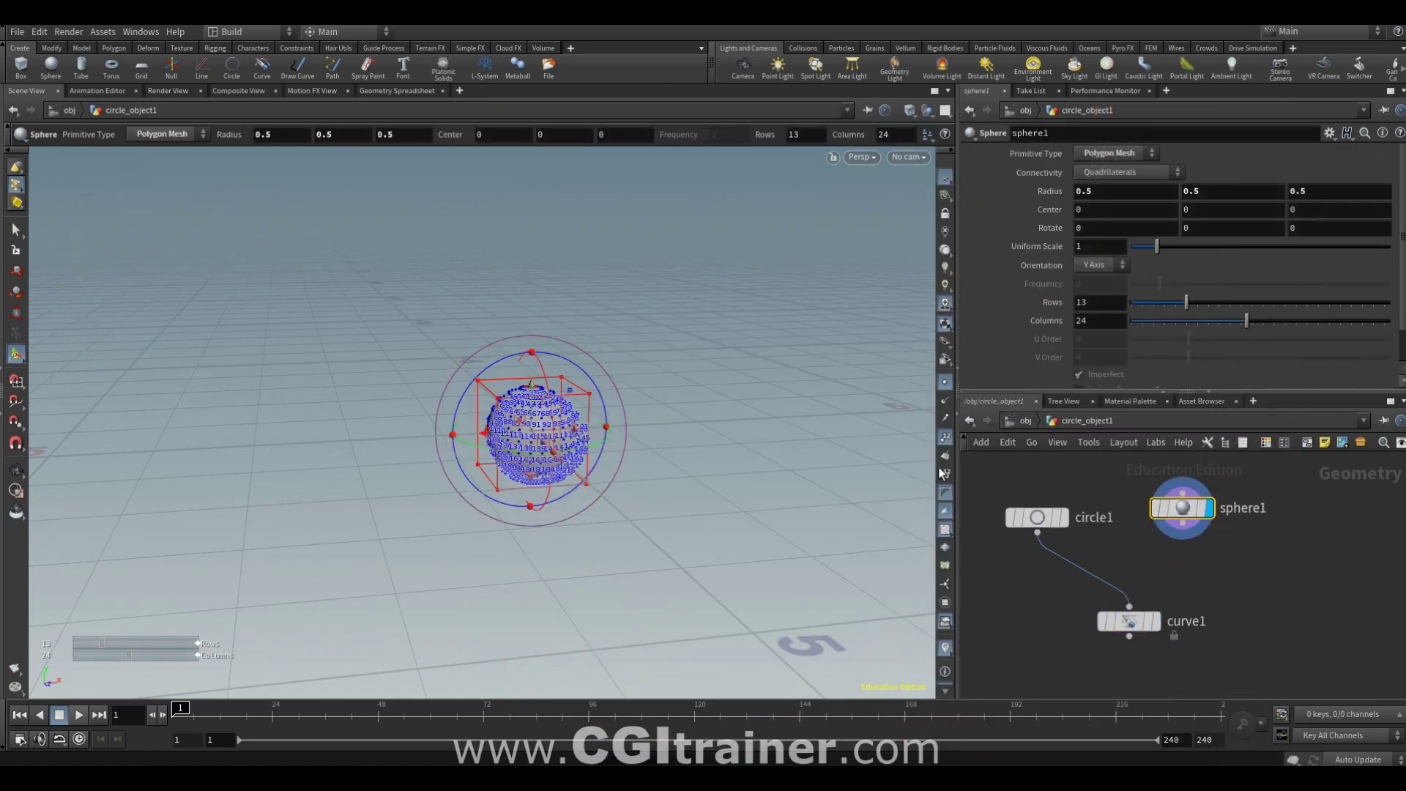
# Step: Hide the points and point numbers in the viewport and set sphere1 to 6 rows and 9 columns
pyautogui.click(945, 437)
pyautogui.click(945, 384)
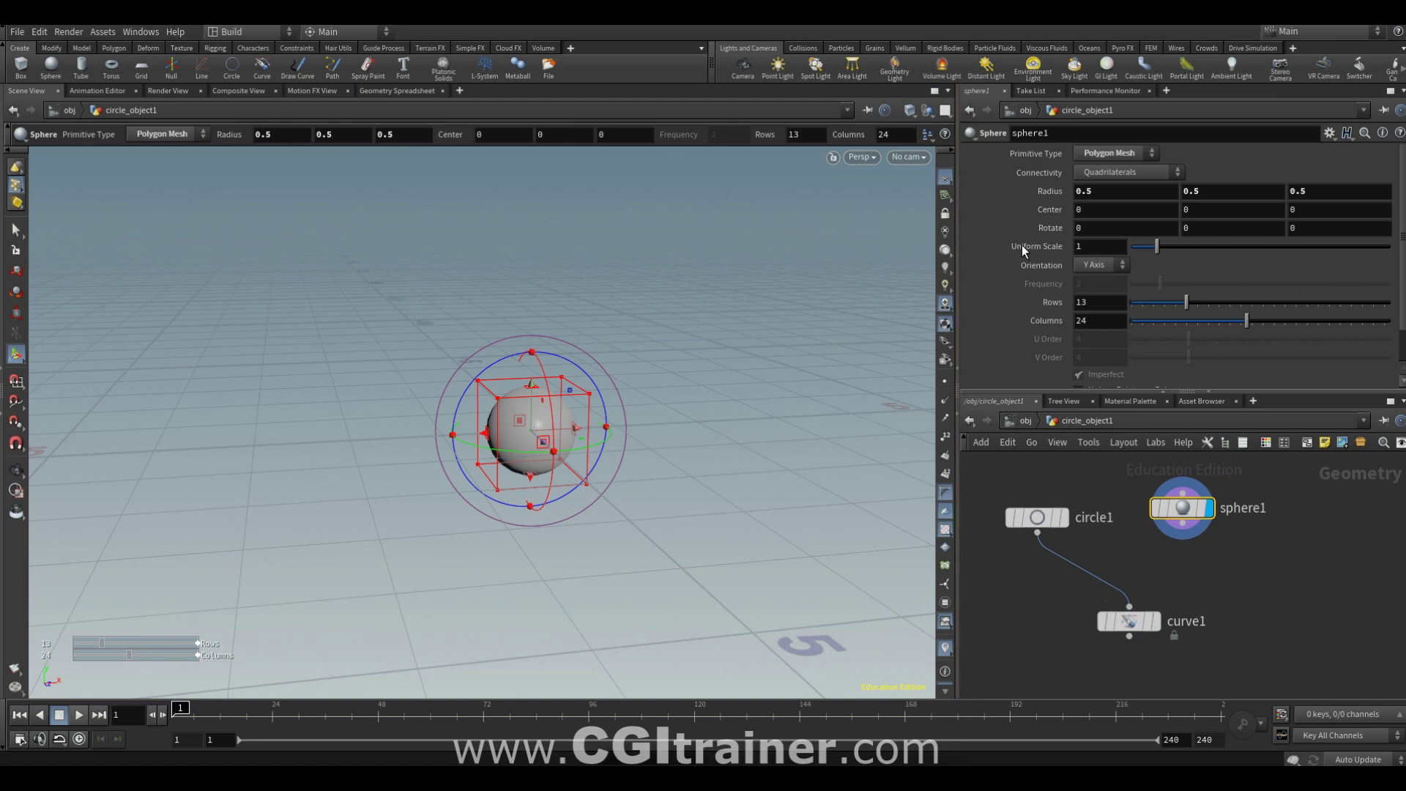
pyautogui.moveTo(1186, 302); pyautogui.dragTo(1146, 309)
pyautogui.moveTo(1244, 324); pyautogui.dragTo(1164, 322)
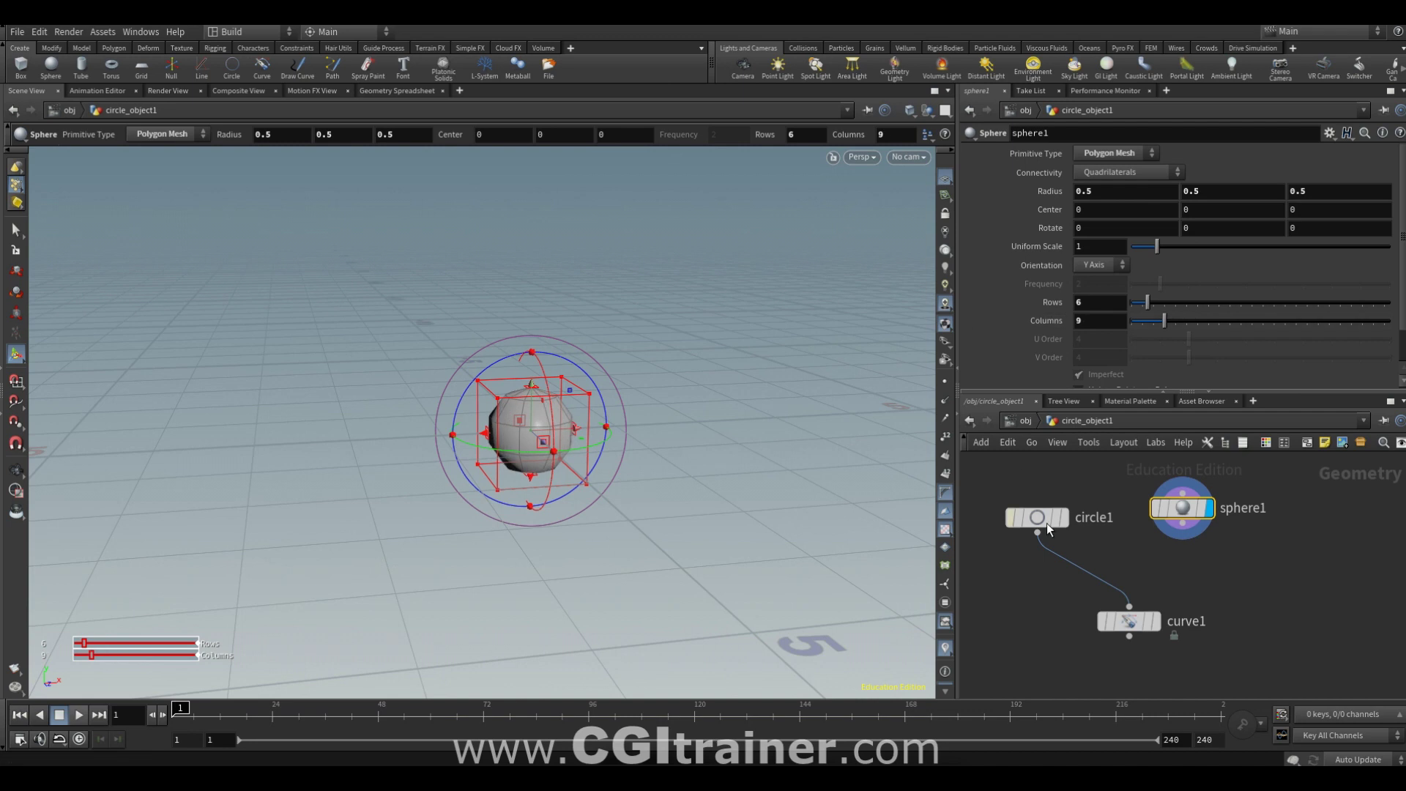
# Step: Connect sphere1 to the input of curve1, display curve1, and inspect the petal-shaped Bezier curves around the sphere
pyautogui.moveTo(1130, 607); pyautogui.dragTo(1182, 523)
pyautogui.click(1156, 621)
pyautogui.keyDown('alt'); pyautogui.moveTo(588, 460); pyautogui.dragTo(578, 405, button='right'); pyautogui.keyUp('alt')
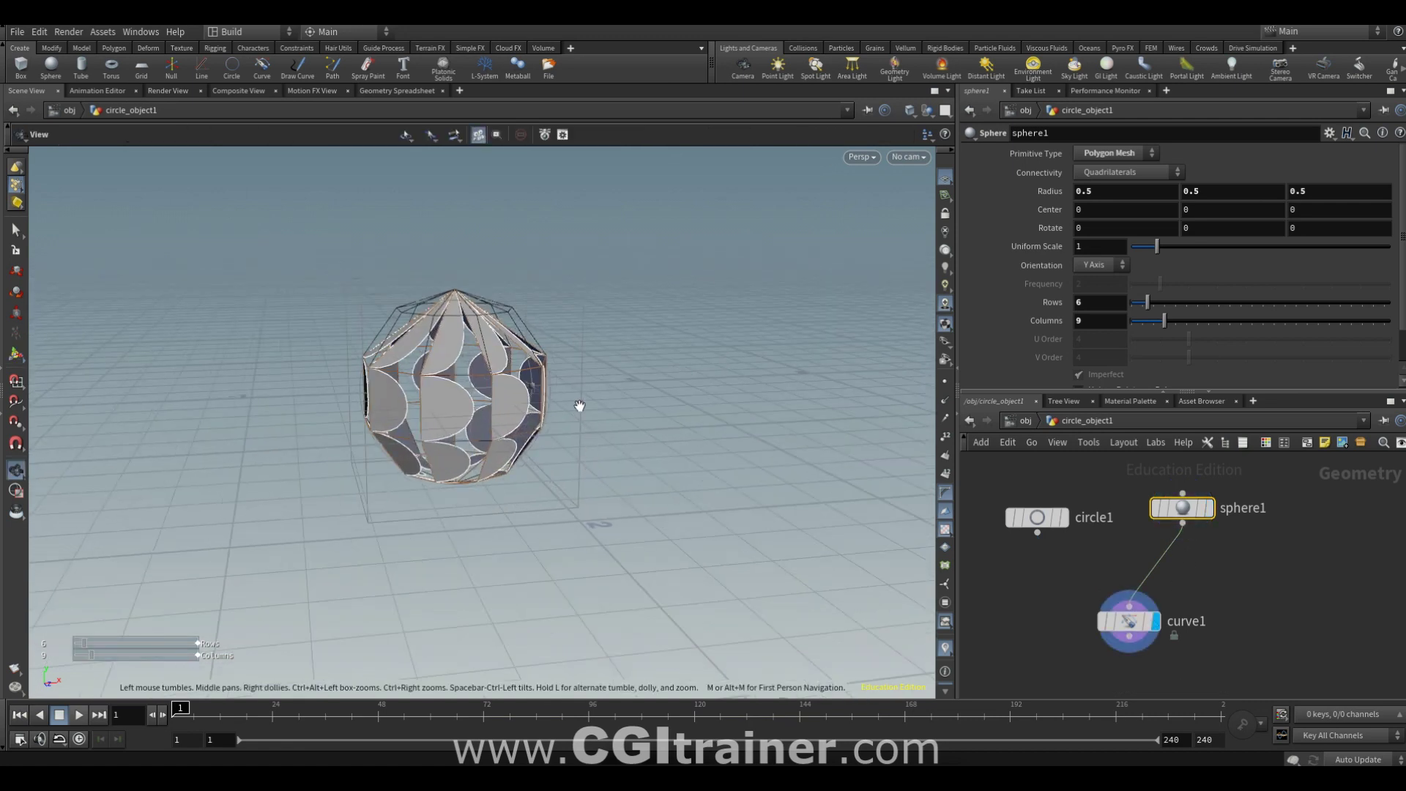
pyautogui.click(1139, 626)
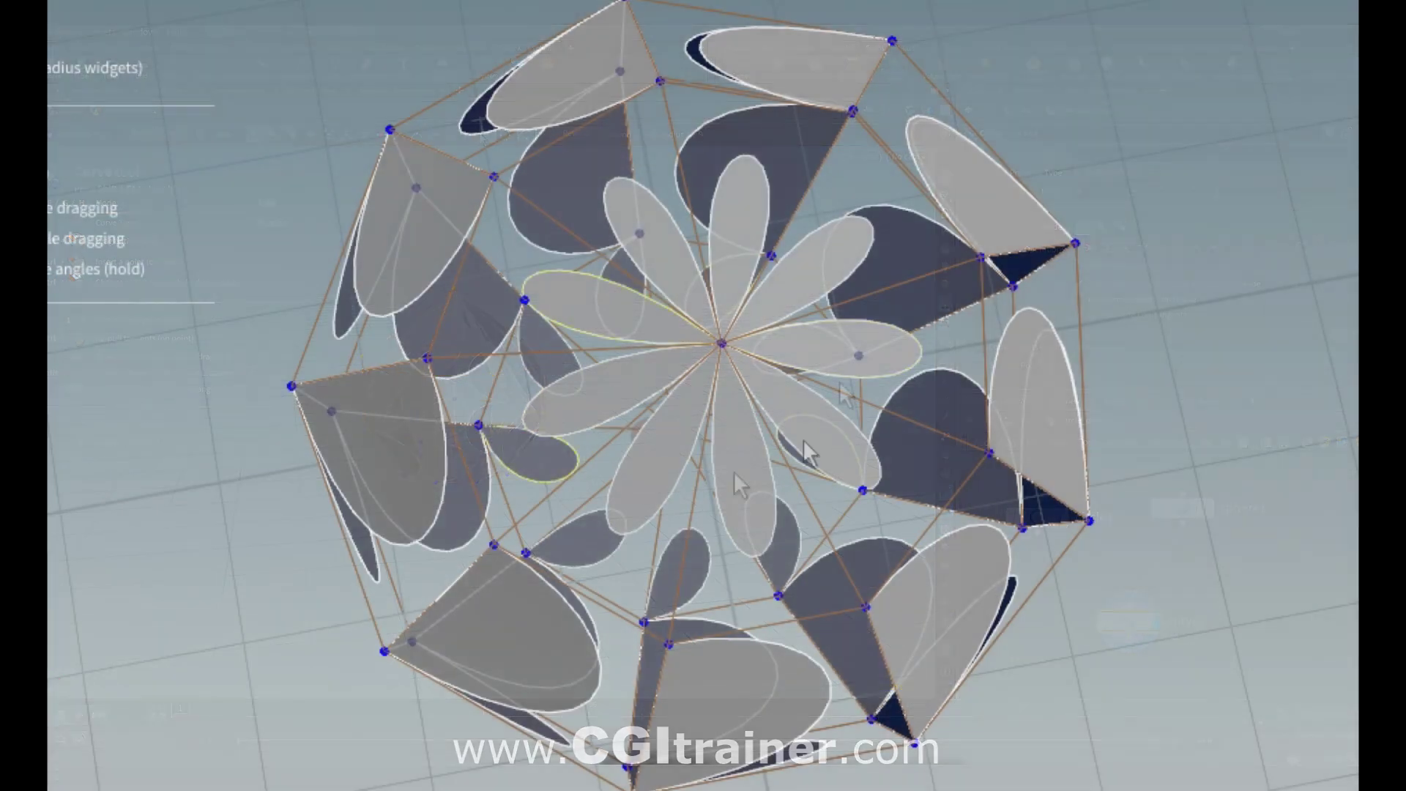
pyautogui.keyDown('alt'); pyautogui.moveTo(803, 438); pyautogui.dragTo(703, 399); pyautogui.keyUp('alt')
pyautogui.keyDown('alt'); pyautogui.moveTo(1164, 29); pyautogui.dragTo(1171, 92); pyautogui.keyUp('alt')
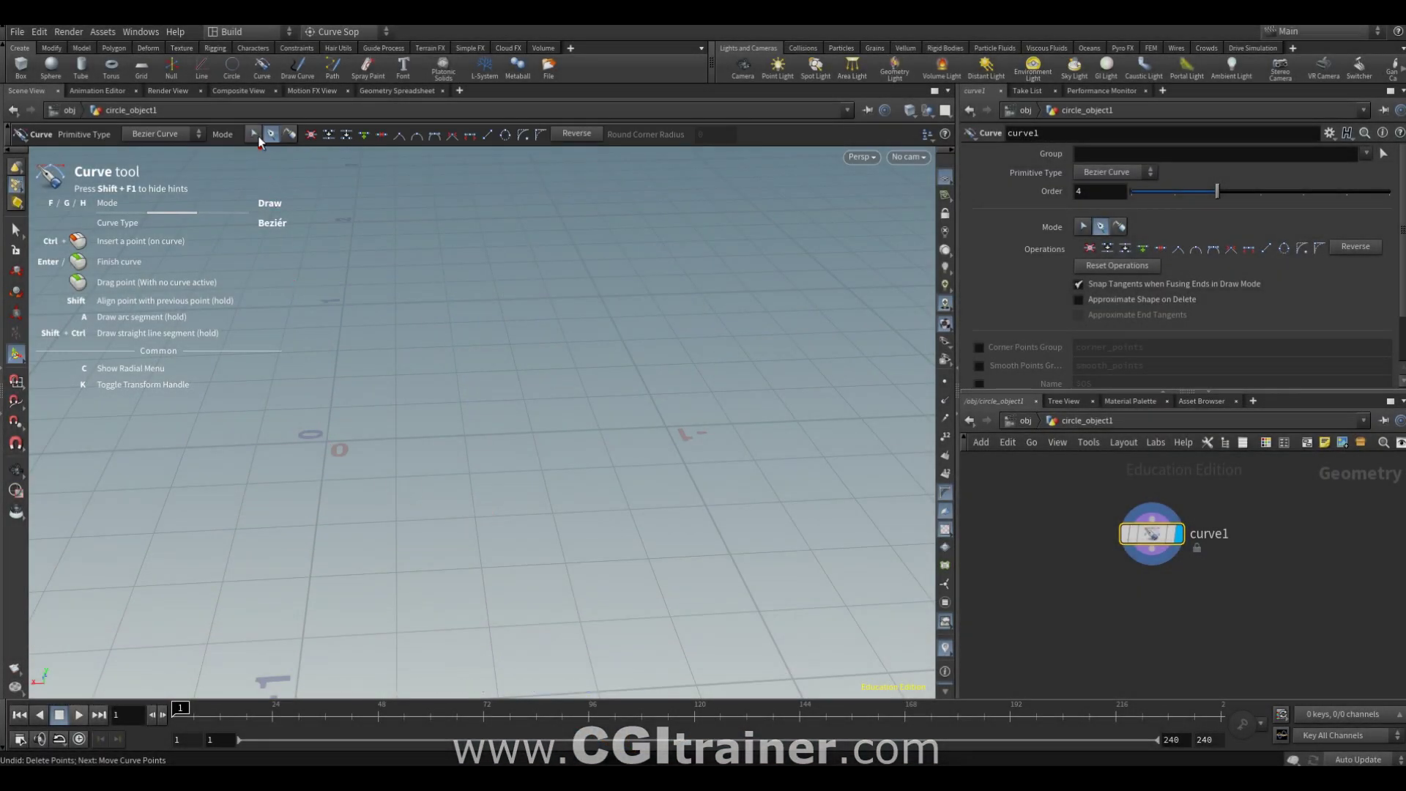
# Step: Set curve1's primitive type to NURBS Curve and draw a four-point arch on the ground plane
pyautogui.click(178, 133)
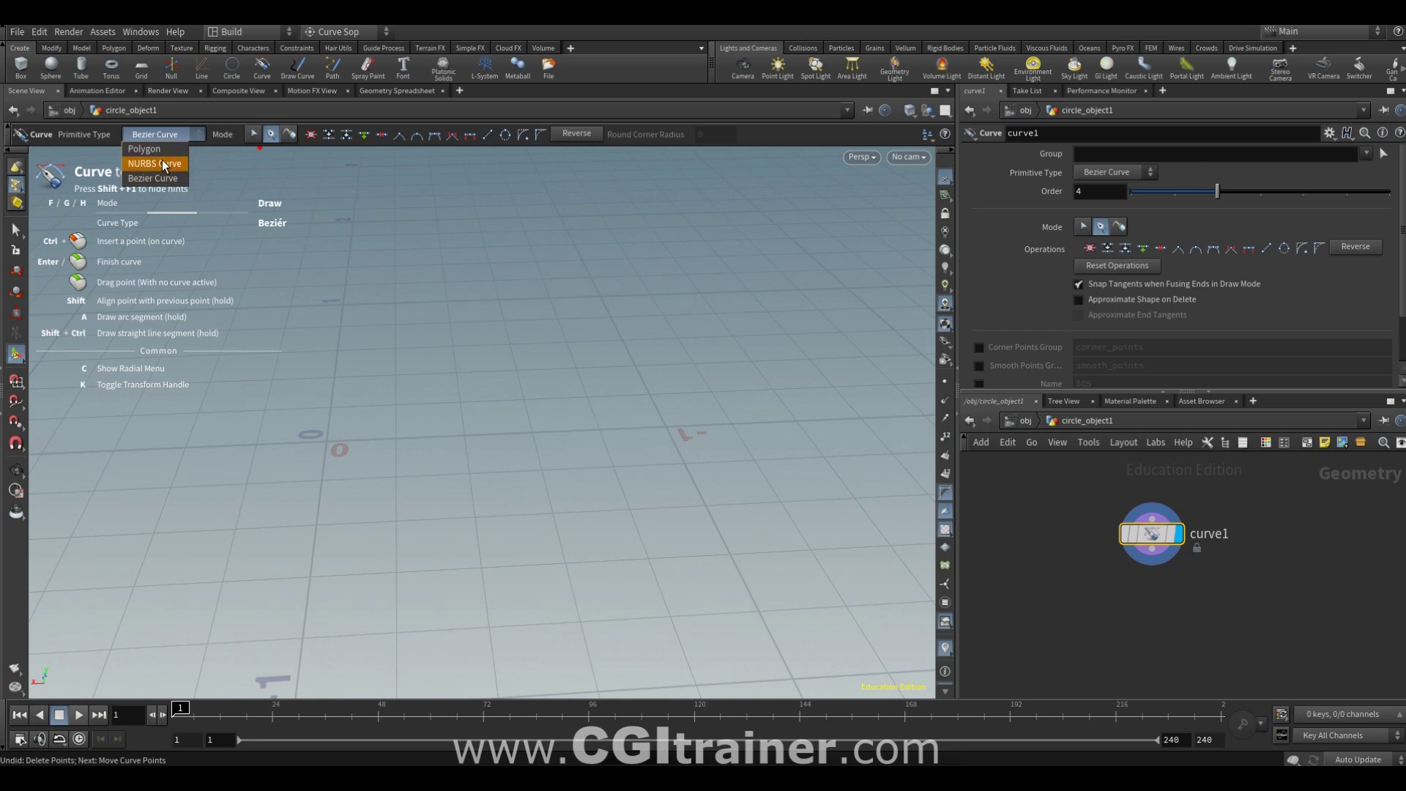
pyautogui.click(161, 163)
pyautogui.click(301, 528)
pyautogui.click(322, 248)
pyautogui.click(677, 242)
pyautogui.click(696, 388)
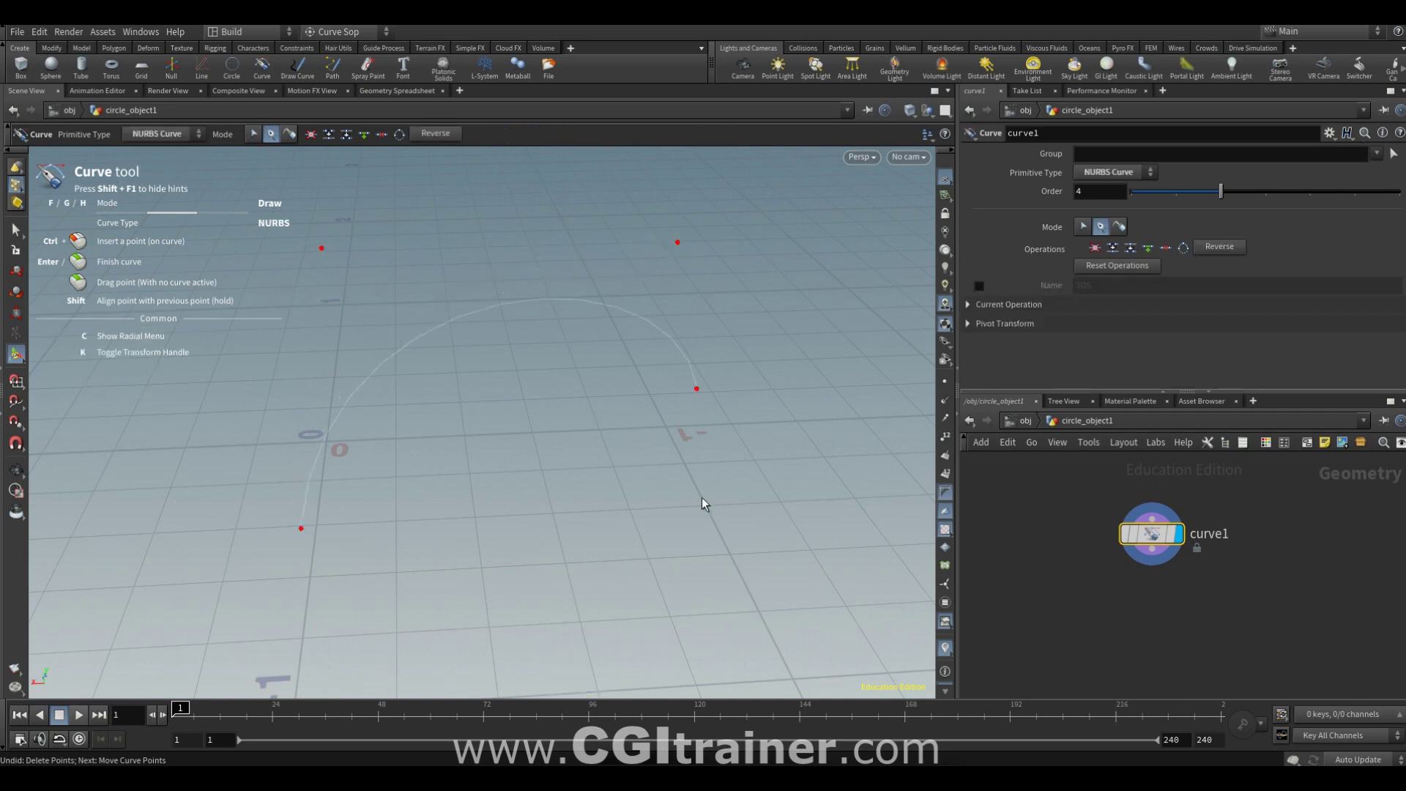
pyautogui.click(702, 540)
pyautogui.press('Return')
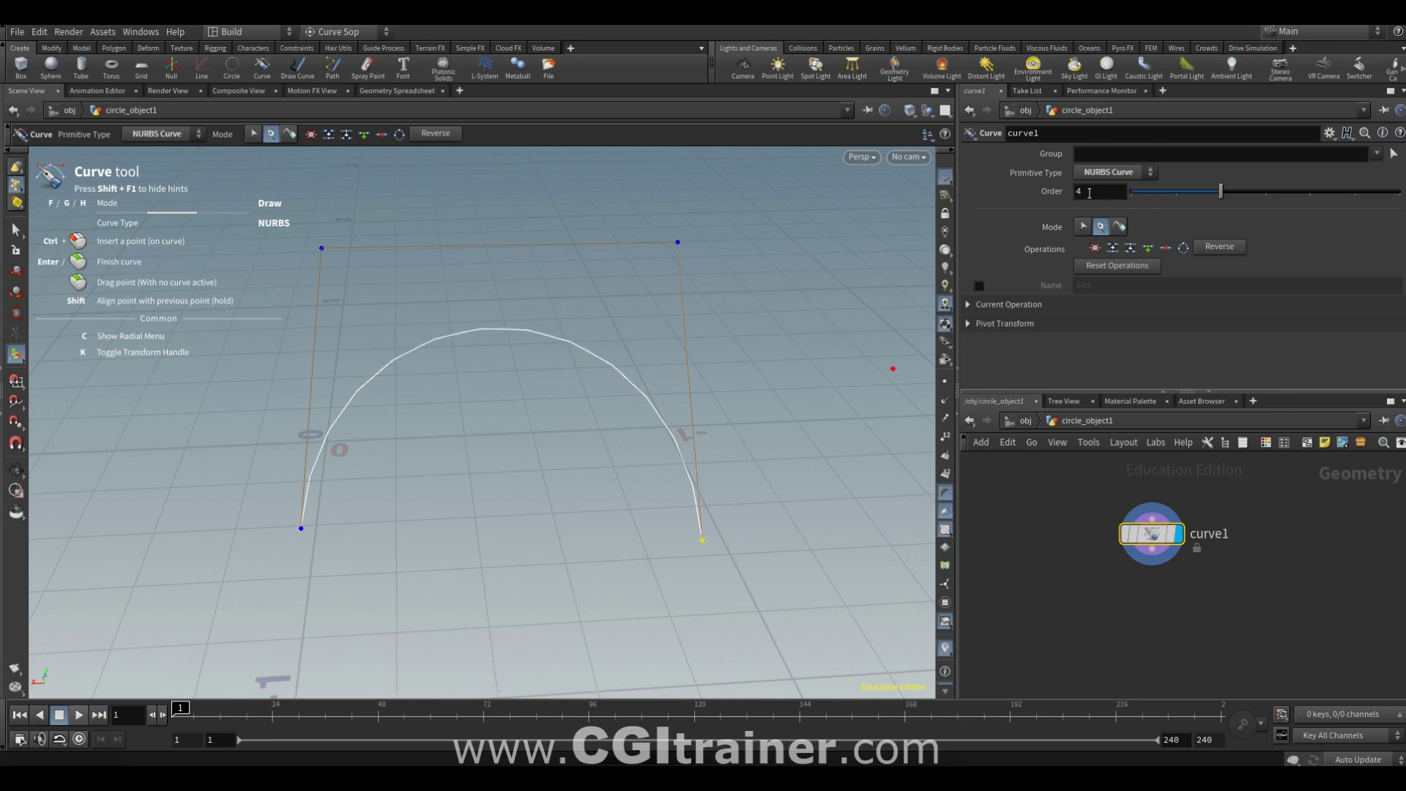
# Step: Vary the Order of the NURBS curve, lowering it until the segments between its points are straight
pyautogui.moveTo(1221, 191)
pyautogui.mouseDown()
pyautogui.moveTo(1271, 183)
pyautogui.moveTo(1211, 184)
pyautogui.mouseUp()
pyautogui.moveTo(1296, 176); pyautogui.dragTo(1106, 198)
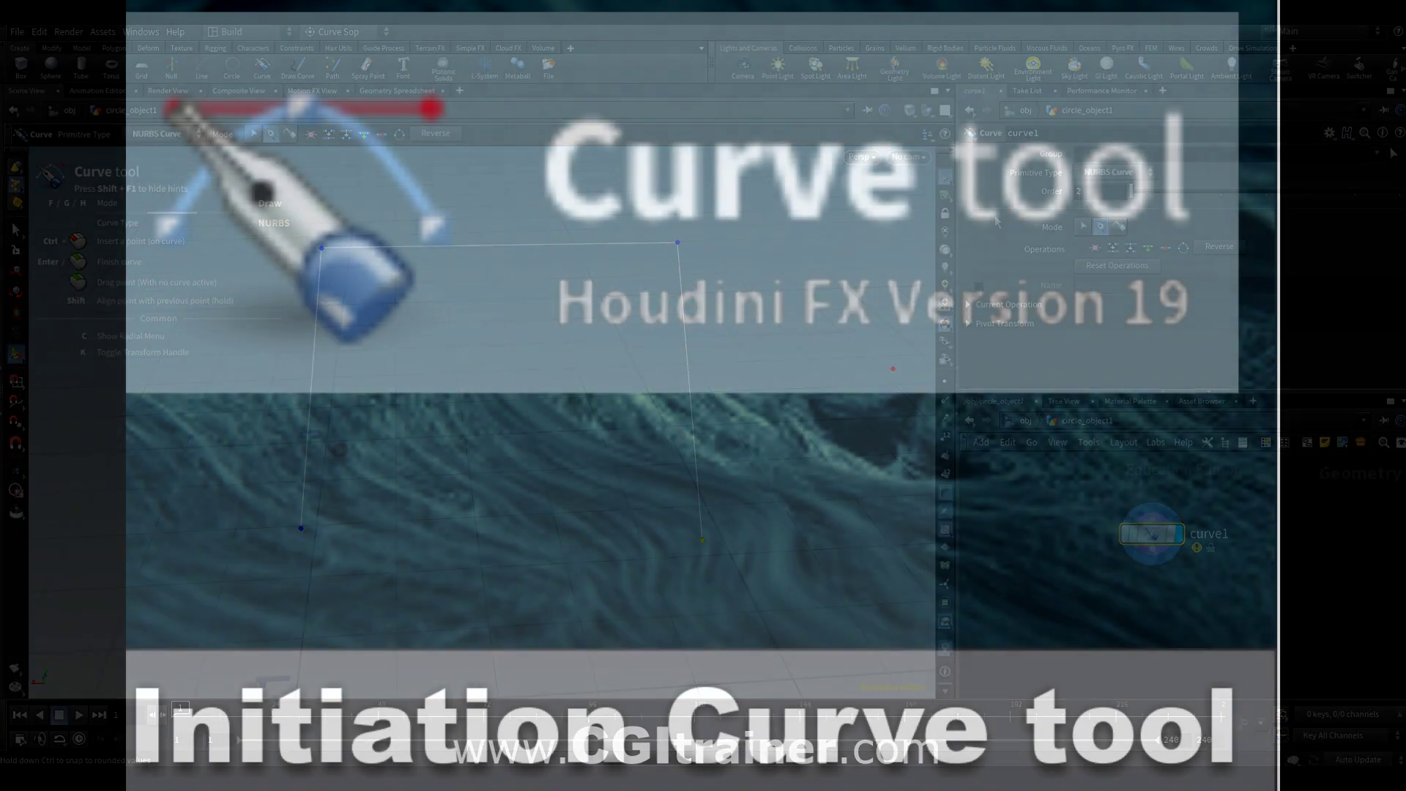